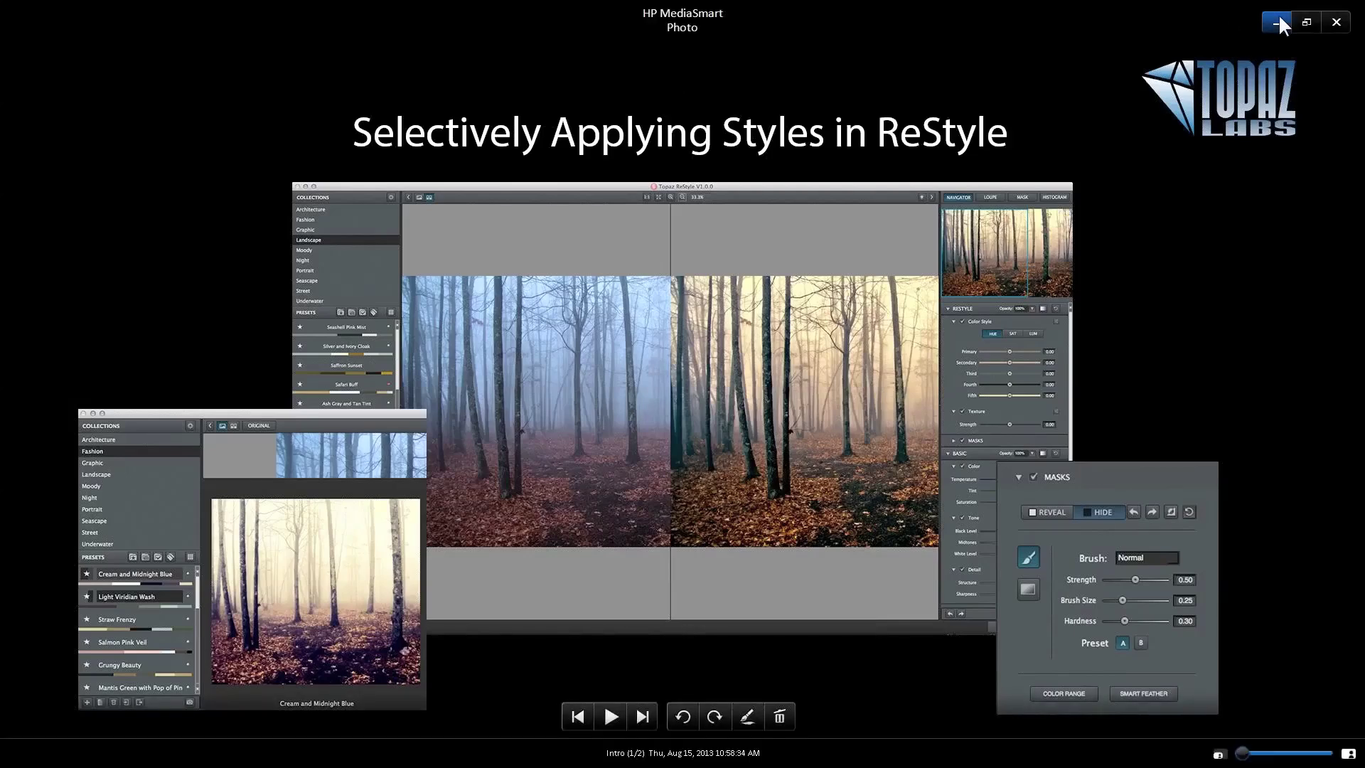
- Minimize the slideshow and compare the warm restyled portrait copy with the original by hiding and reshowing it
click(1279, 23)
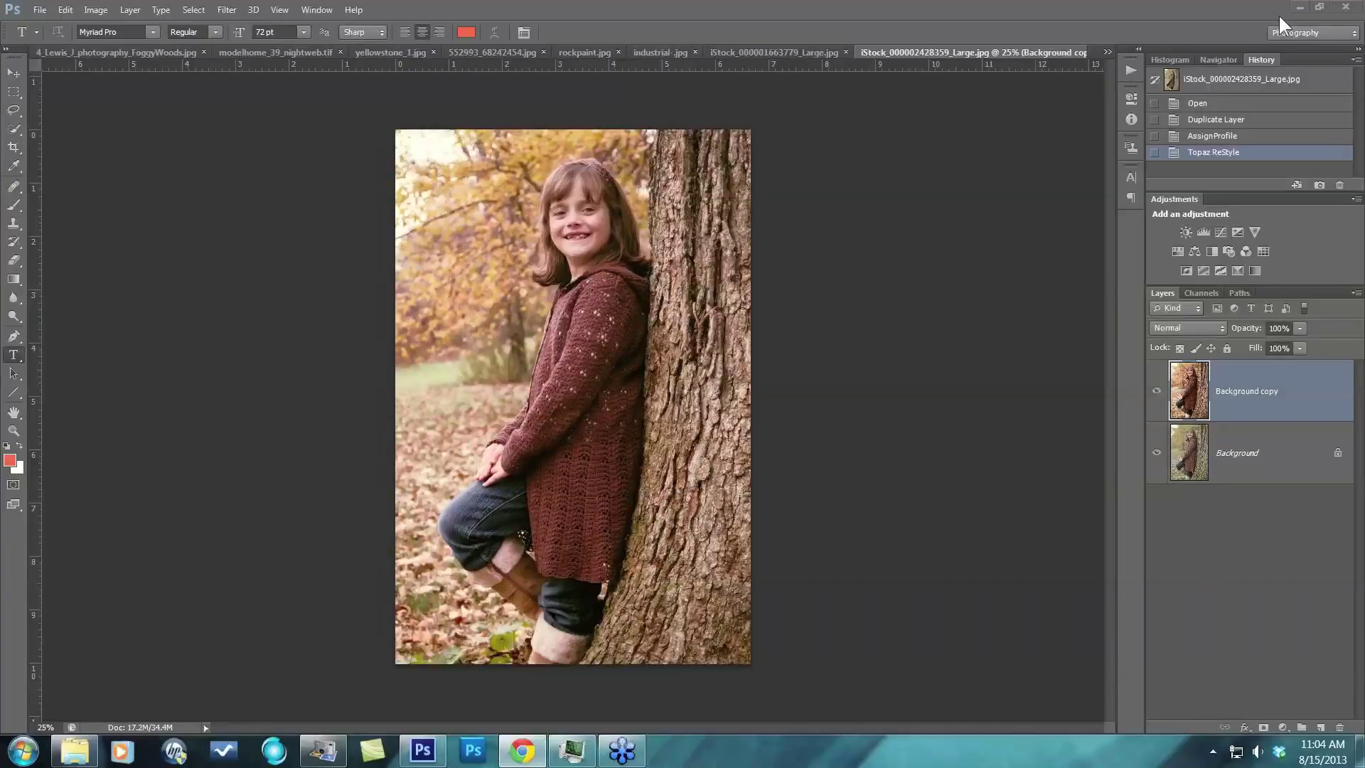
click(1156, 391)
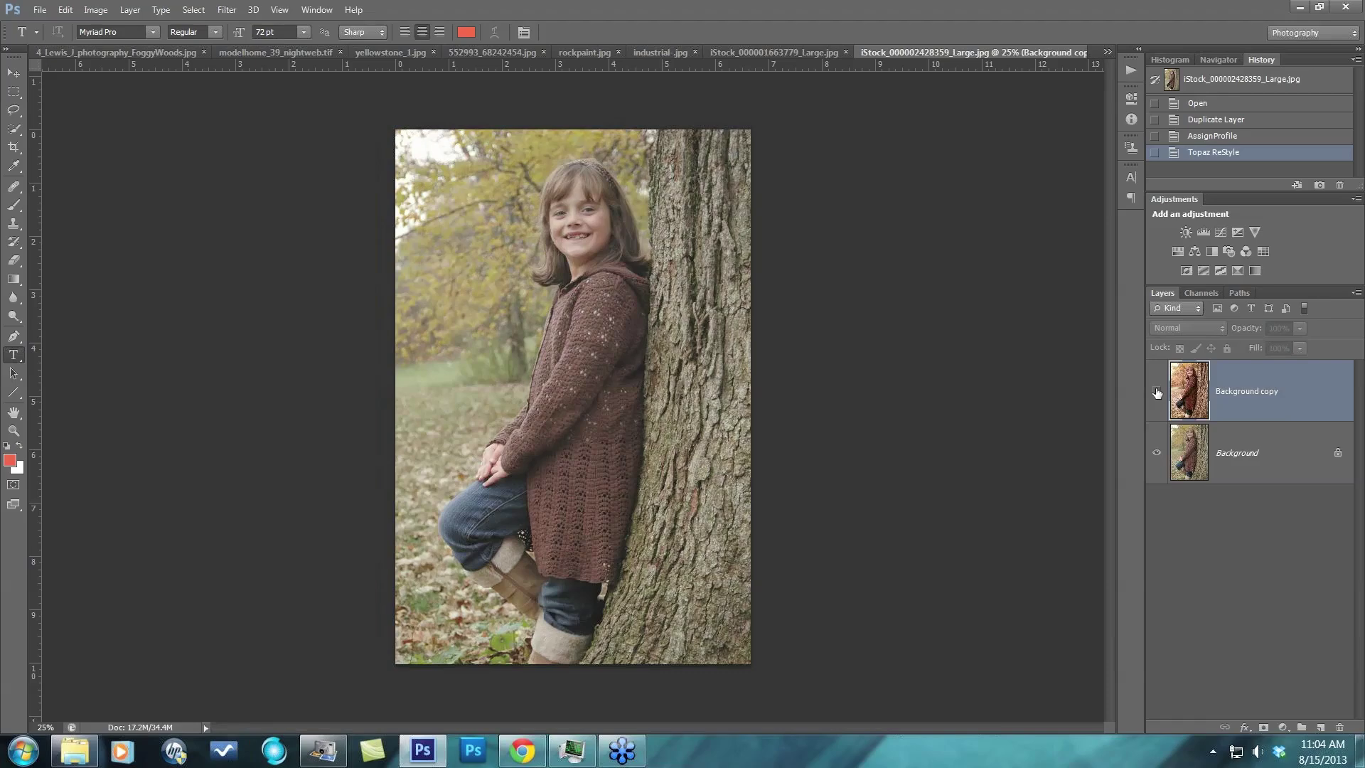
click(1157, 391)
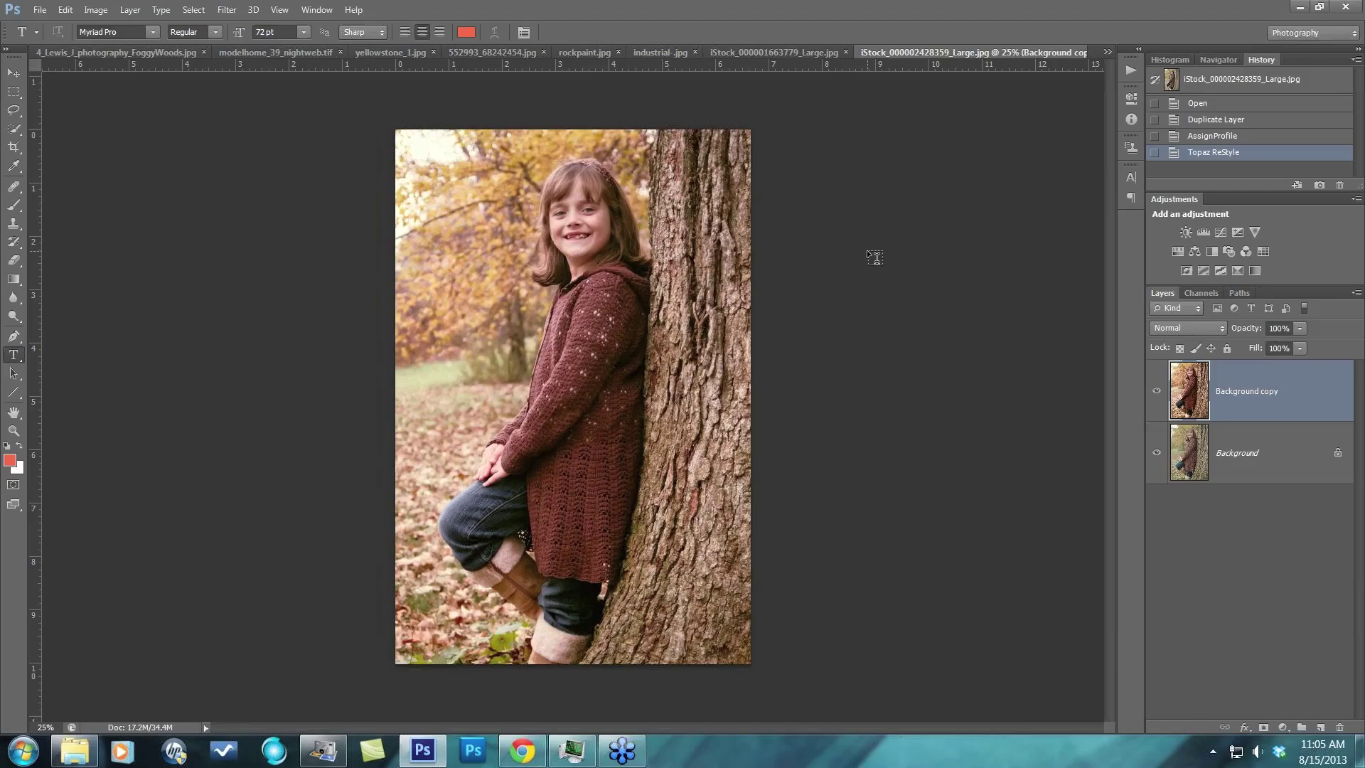
- Switch to house_bfore.jpg and compare its desaturated restyled copy with the blue-sky original
click(1106, 50)
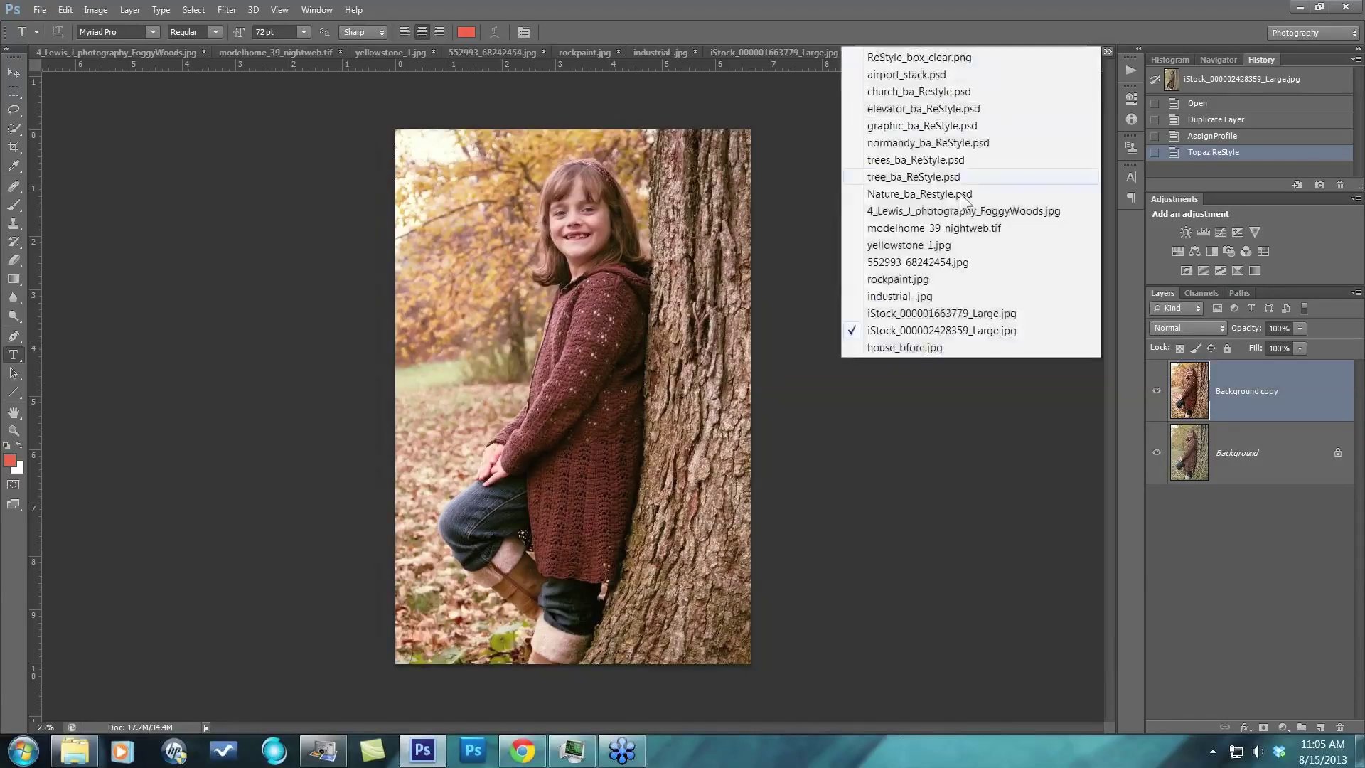
click(902, 347)
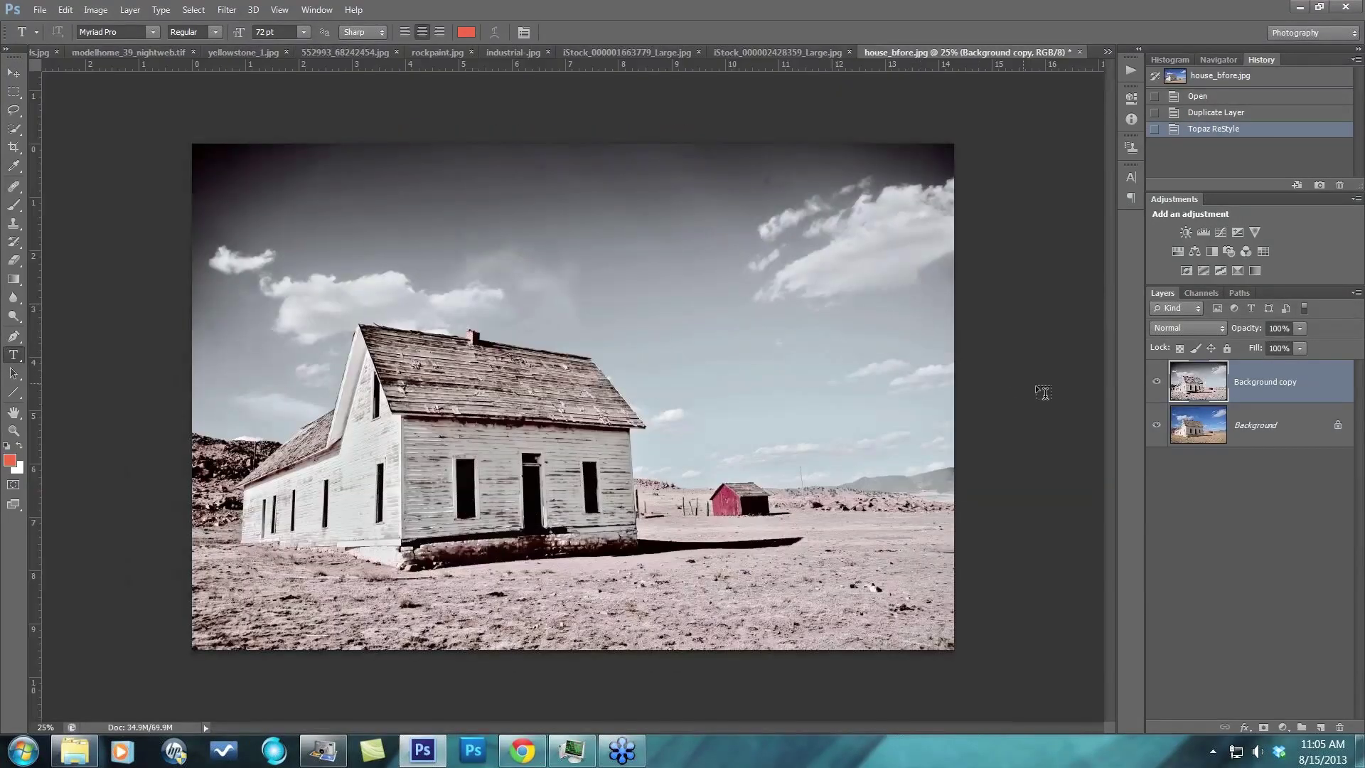
click(1157, 383)
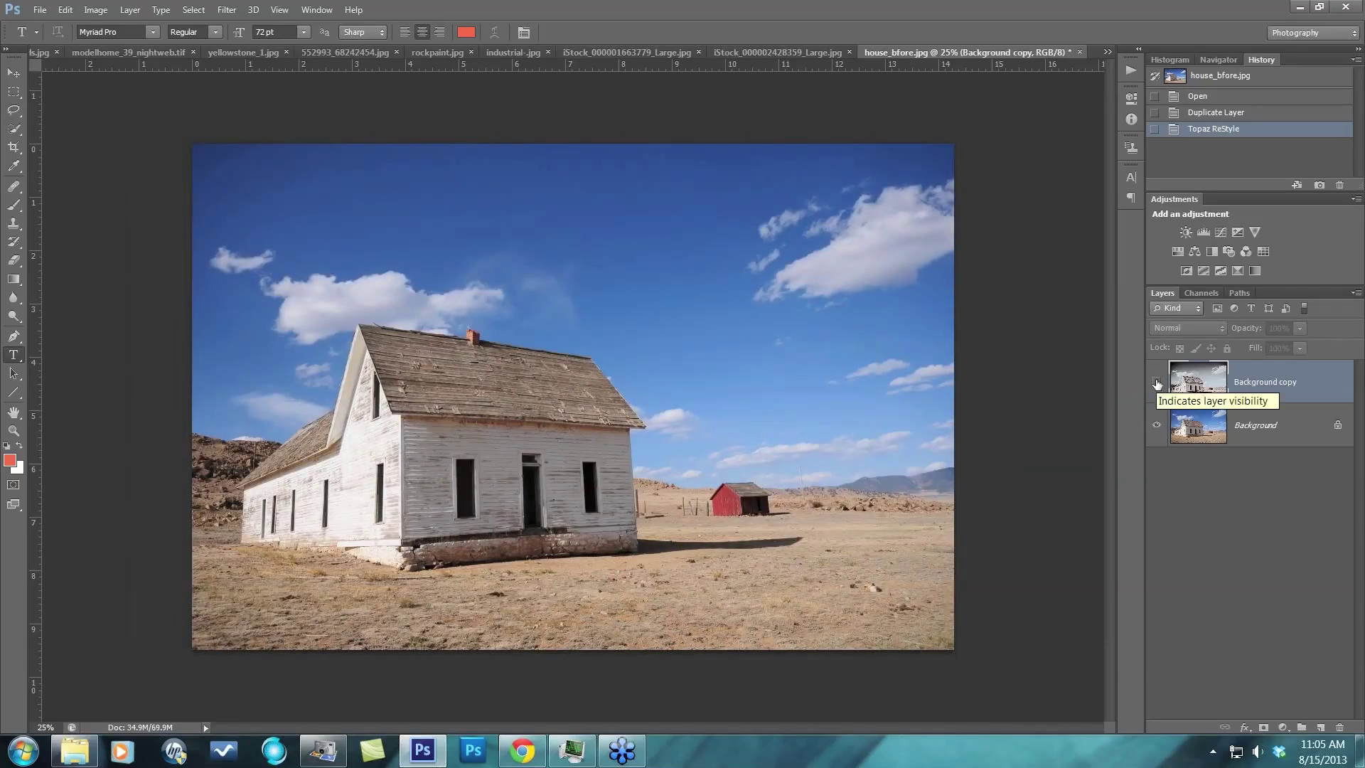
click(1156, 383)
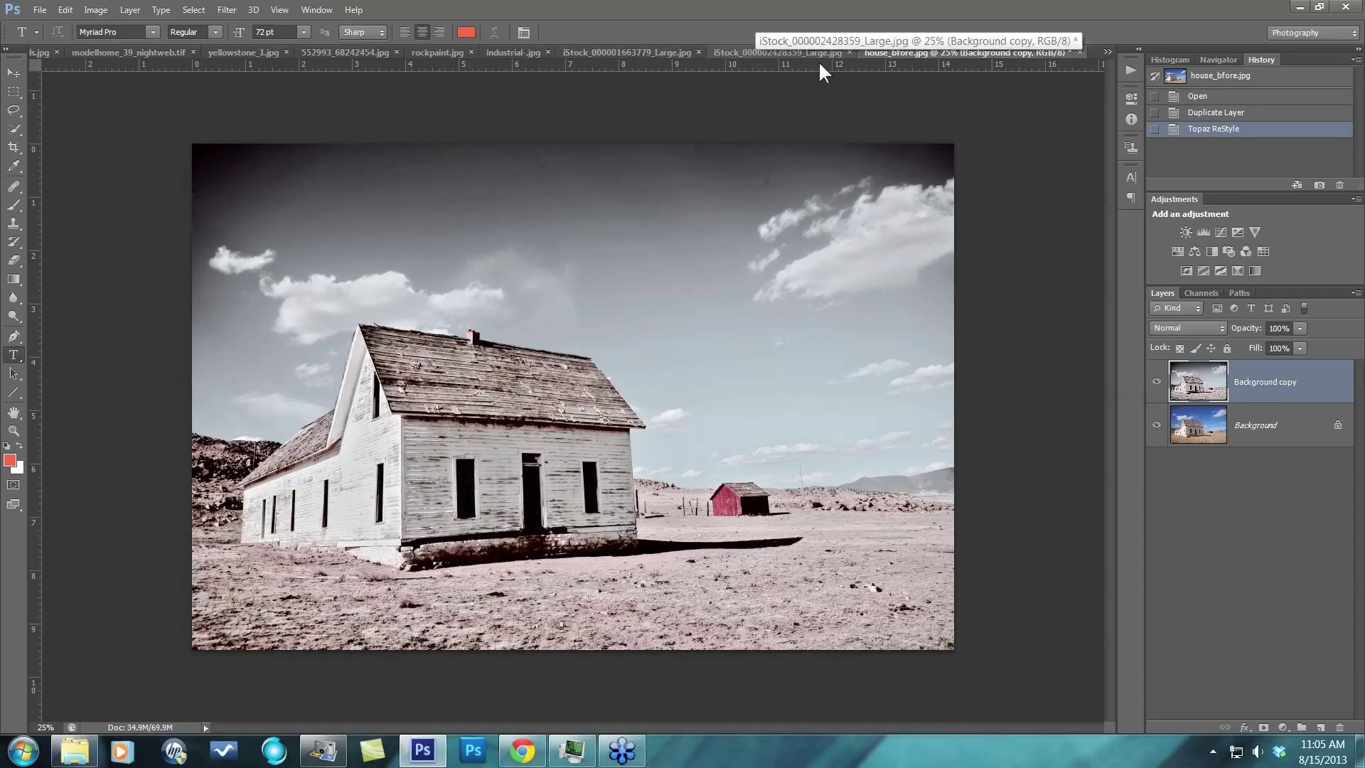
- Hide the restyled copy, duplicate the original Background layer, and launch Topaz ReStyle on it
click(1272, 425)
click(1156, 382)
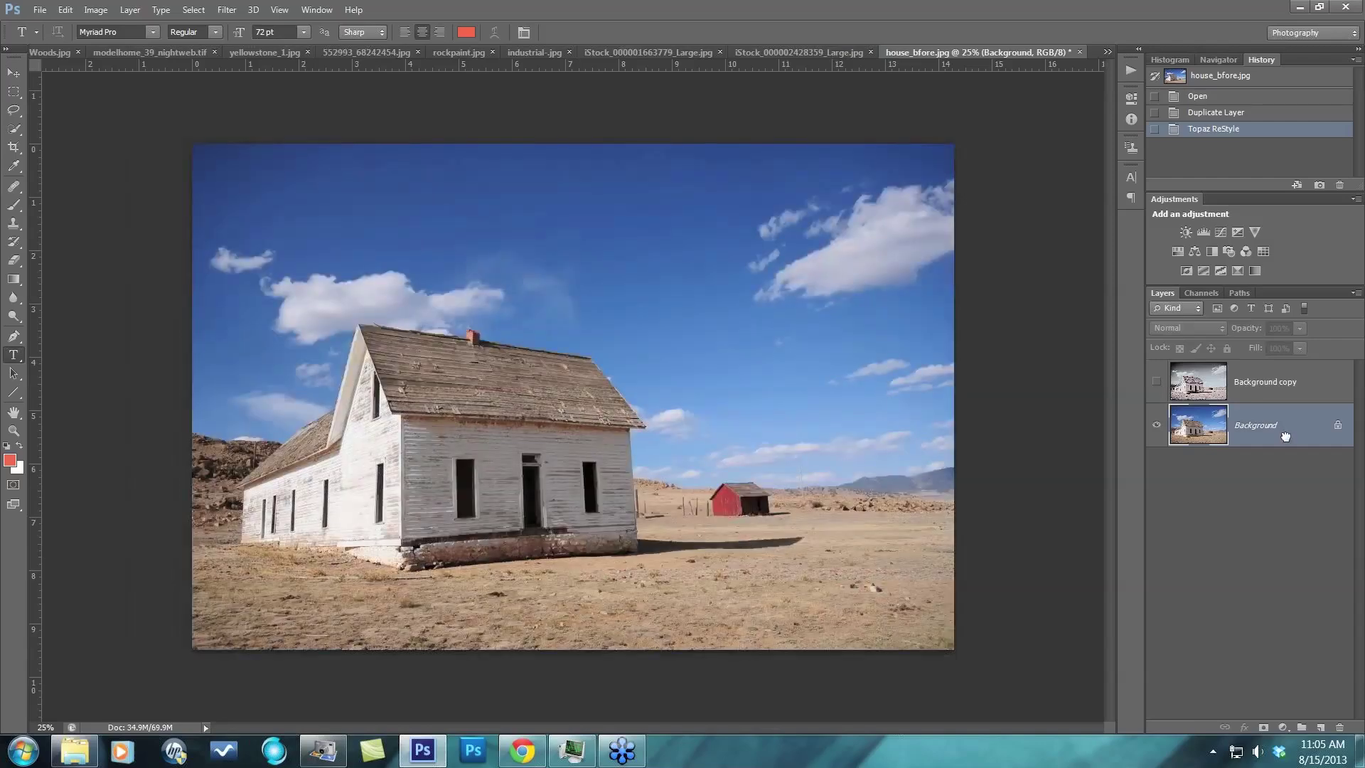
key(ctrl+j)
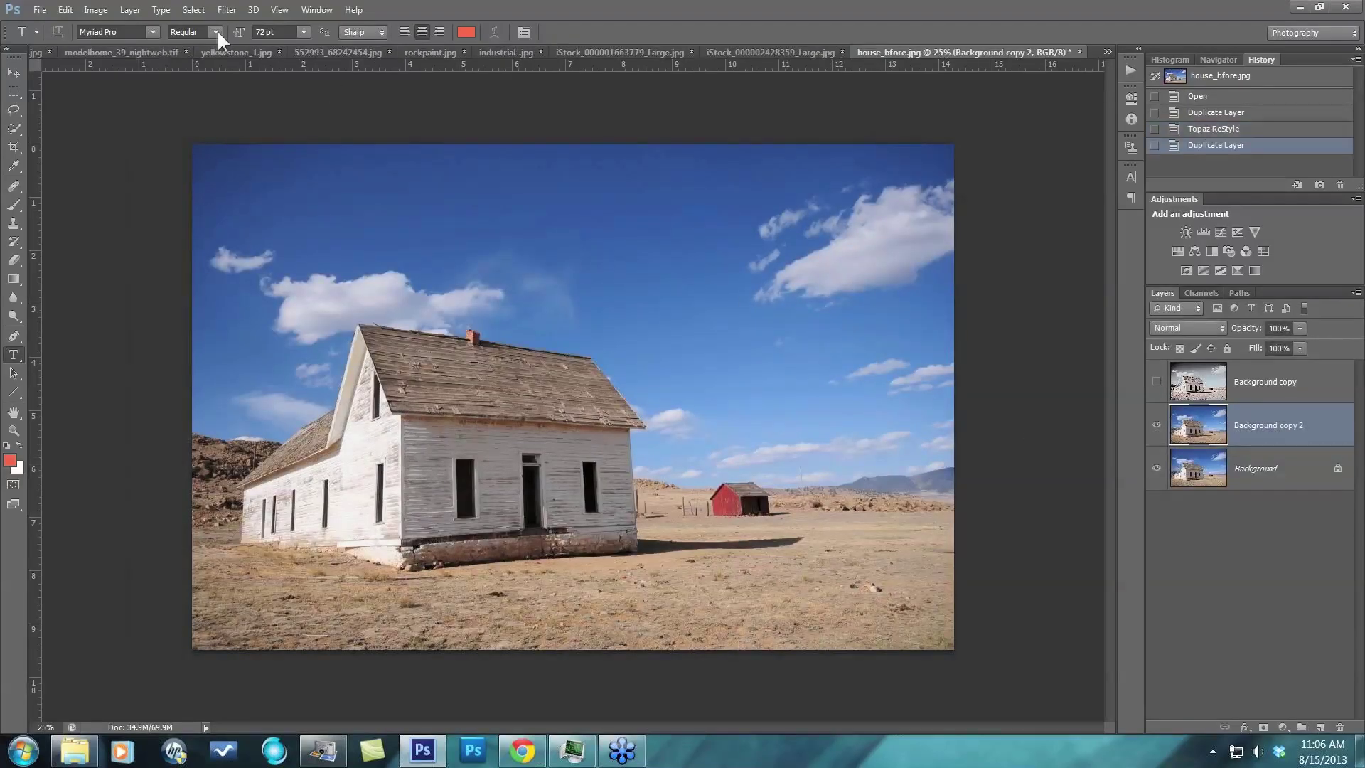
click(227, 9)
mouse_move(298, 423)
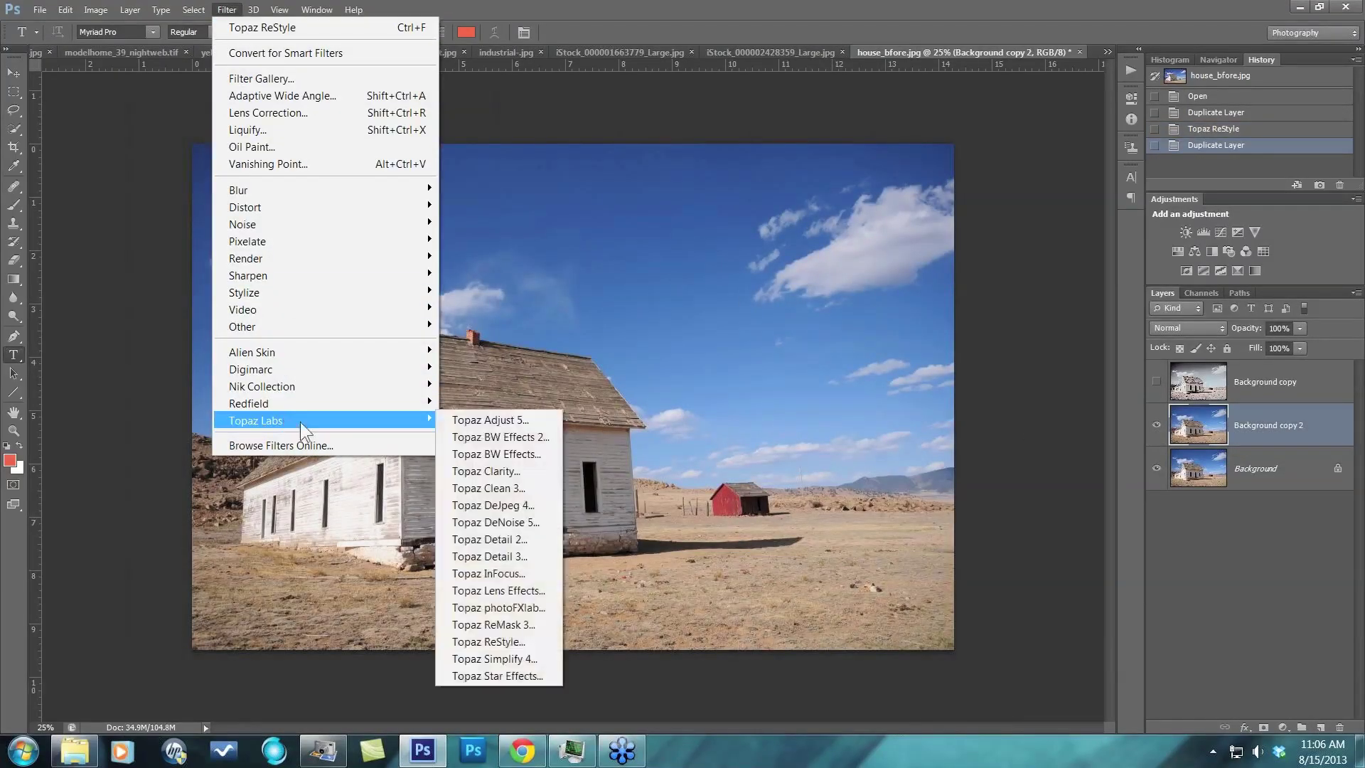
click(491, 641)
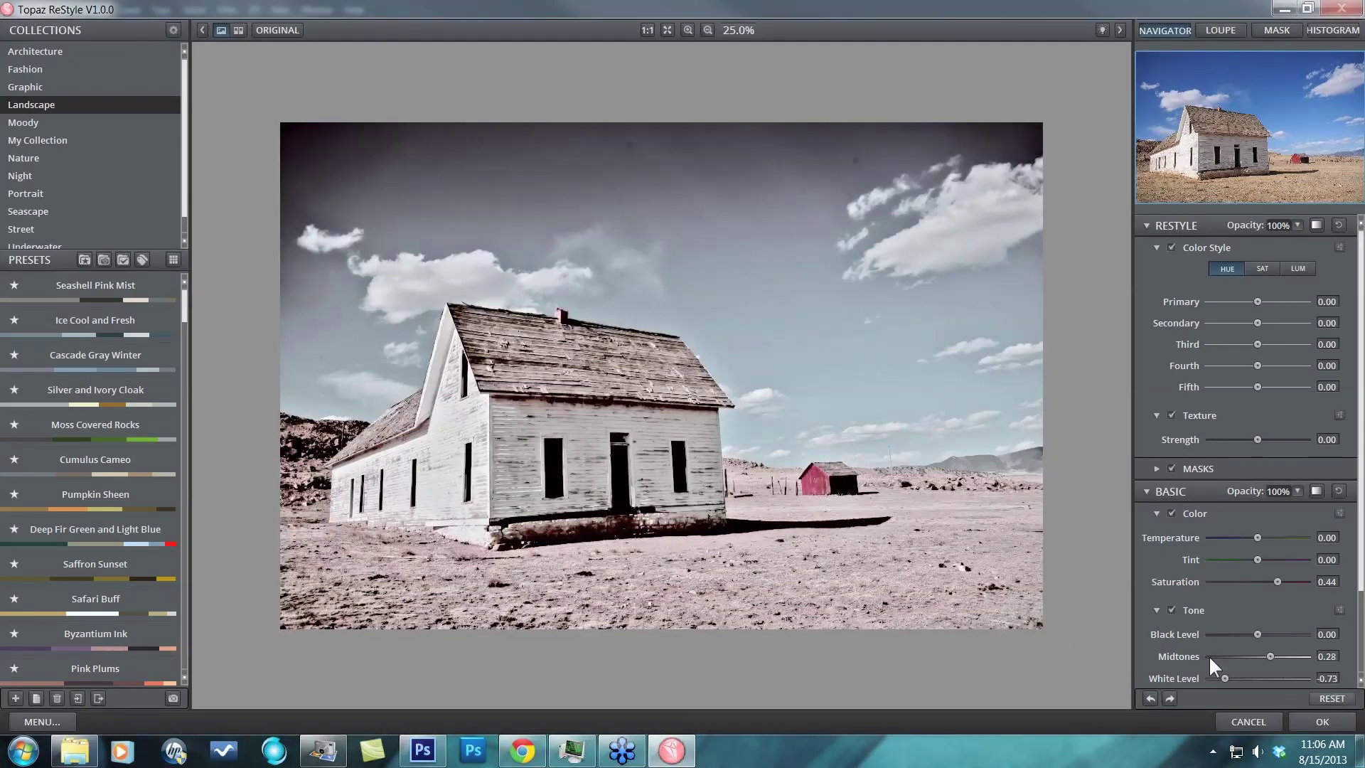
- Reset the Basic colour and tone sliders to 0.00 and show presets as large thumbnails
click(1332, 698)
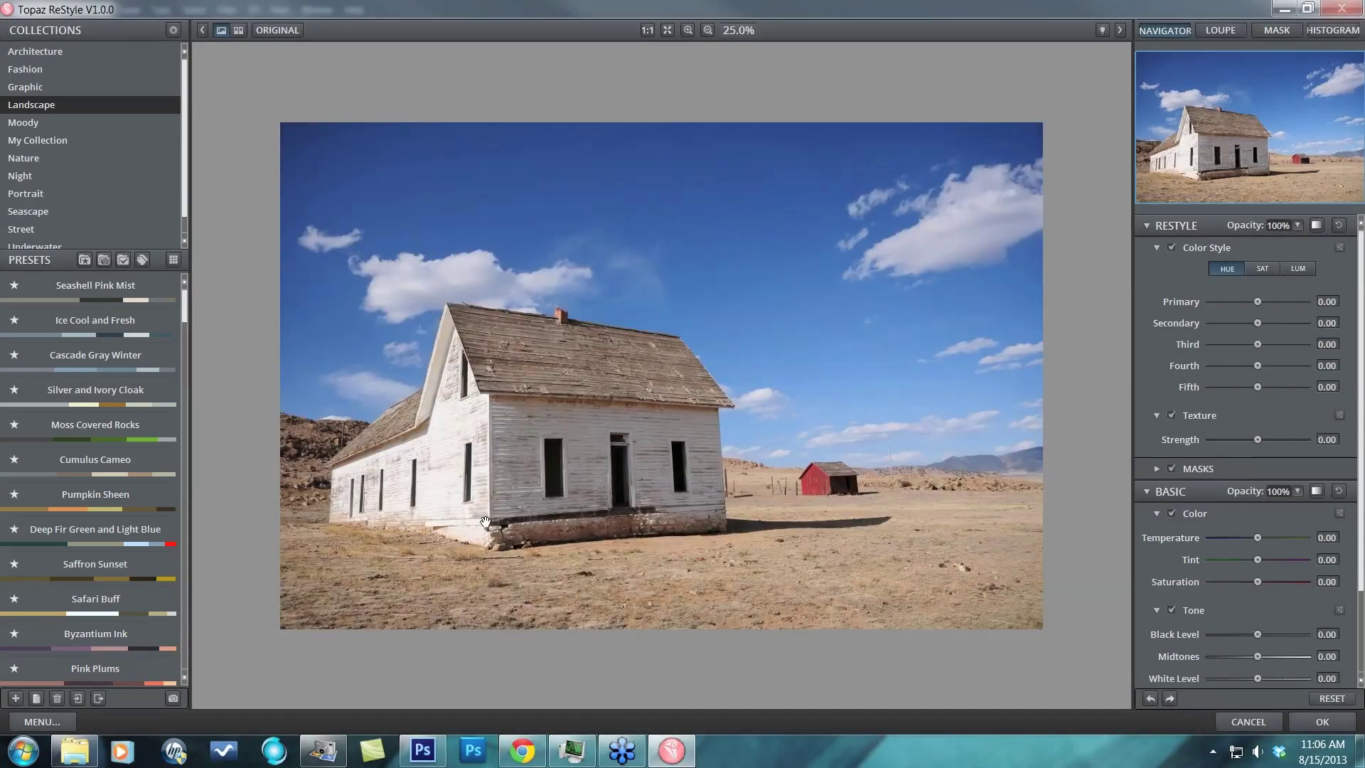
click(174, 259)
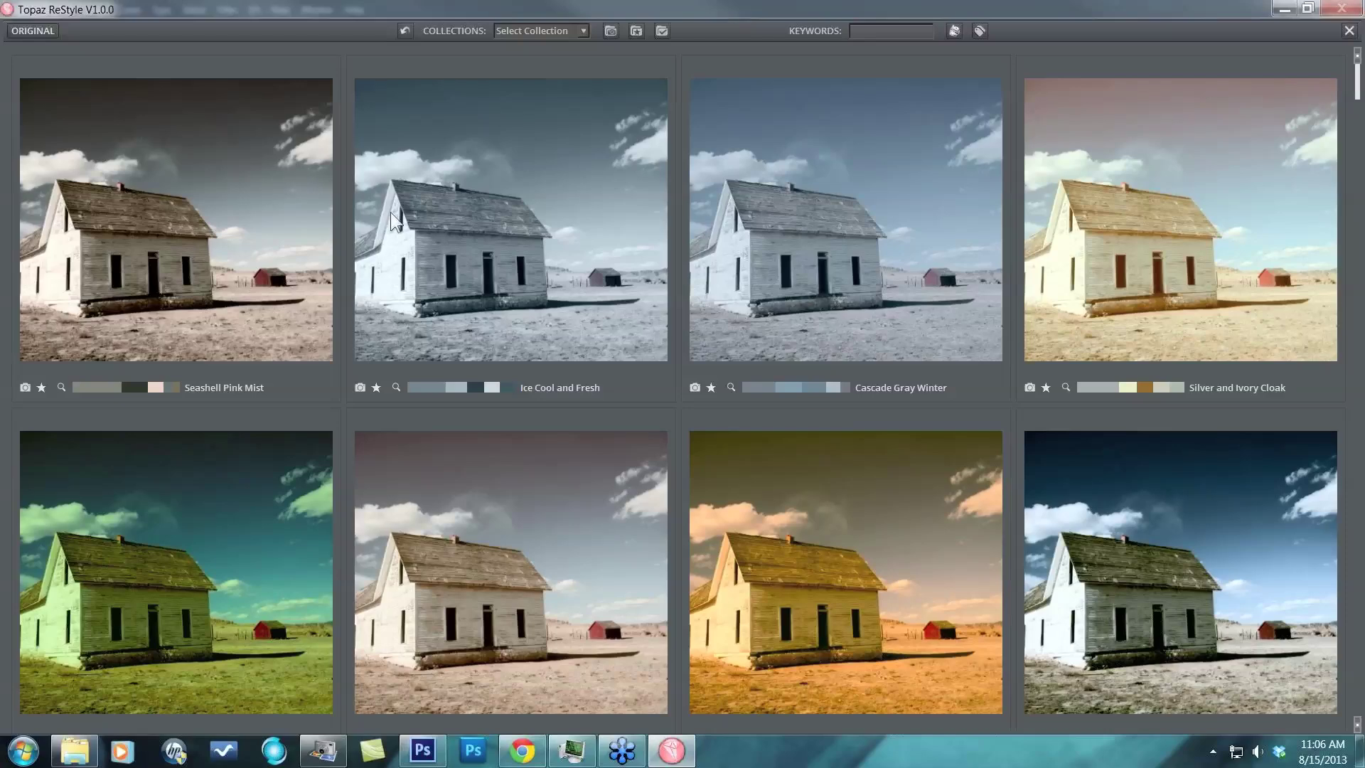
- Browse the preset gallery, narrow it to one collection, and apply Stark Winter Day
scroll(518, 287, down, 3)
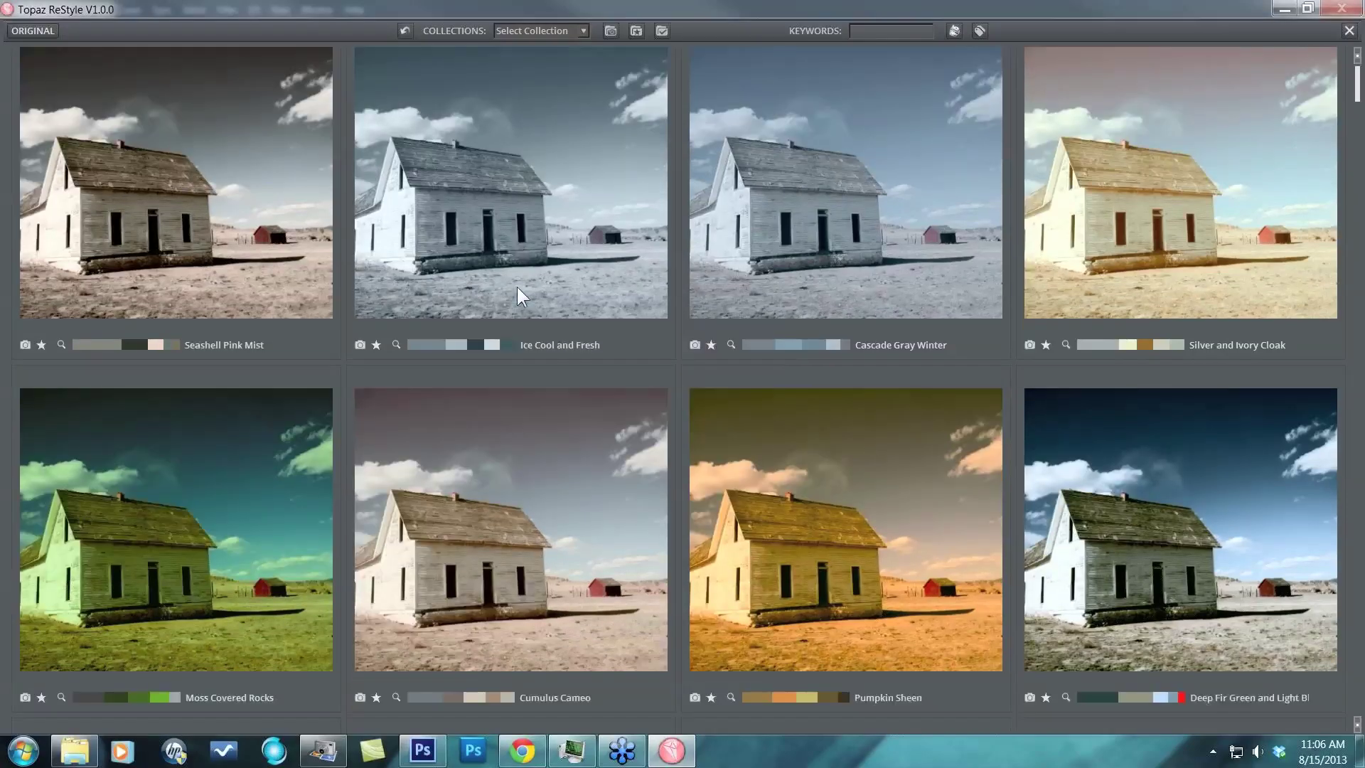
scroll(518, 287, down, 2)
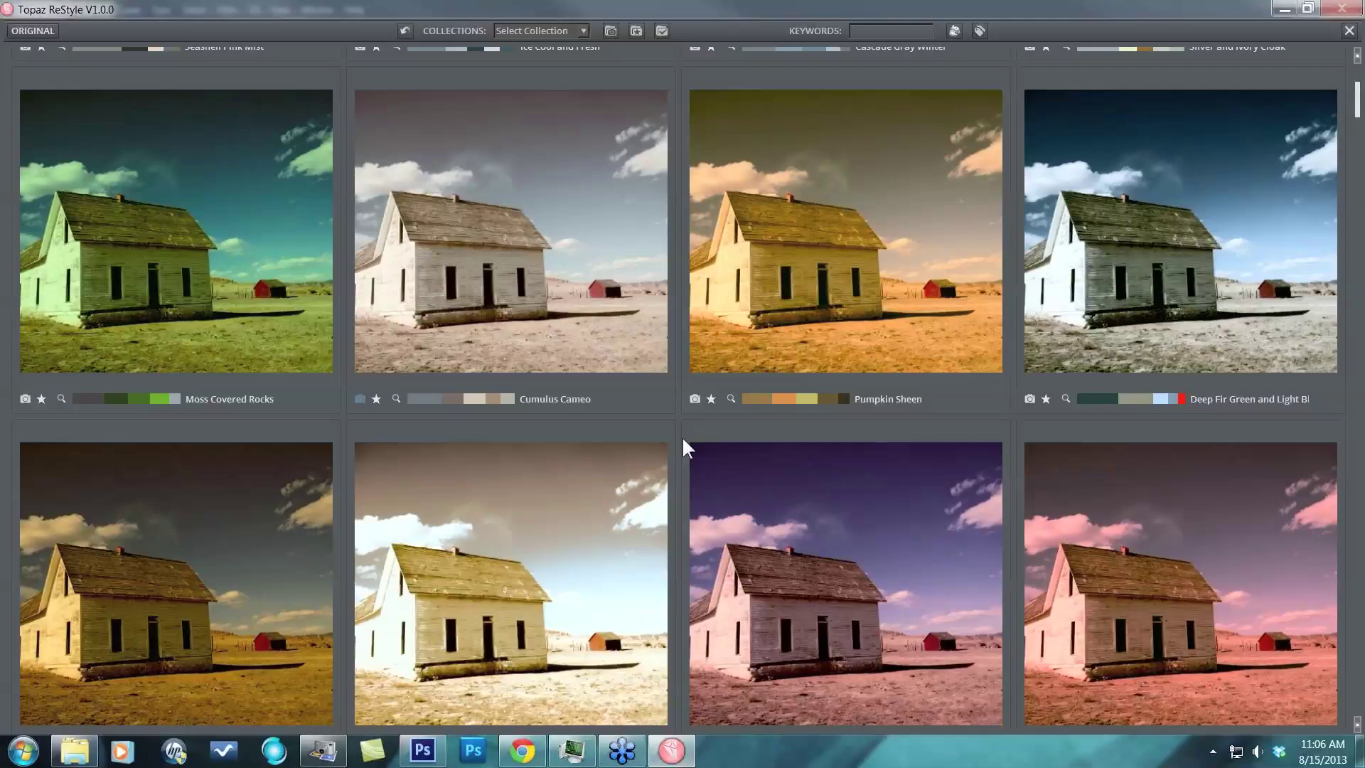
scroll(683, 440, down, 4)
scroll(674, 517, down, 1)
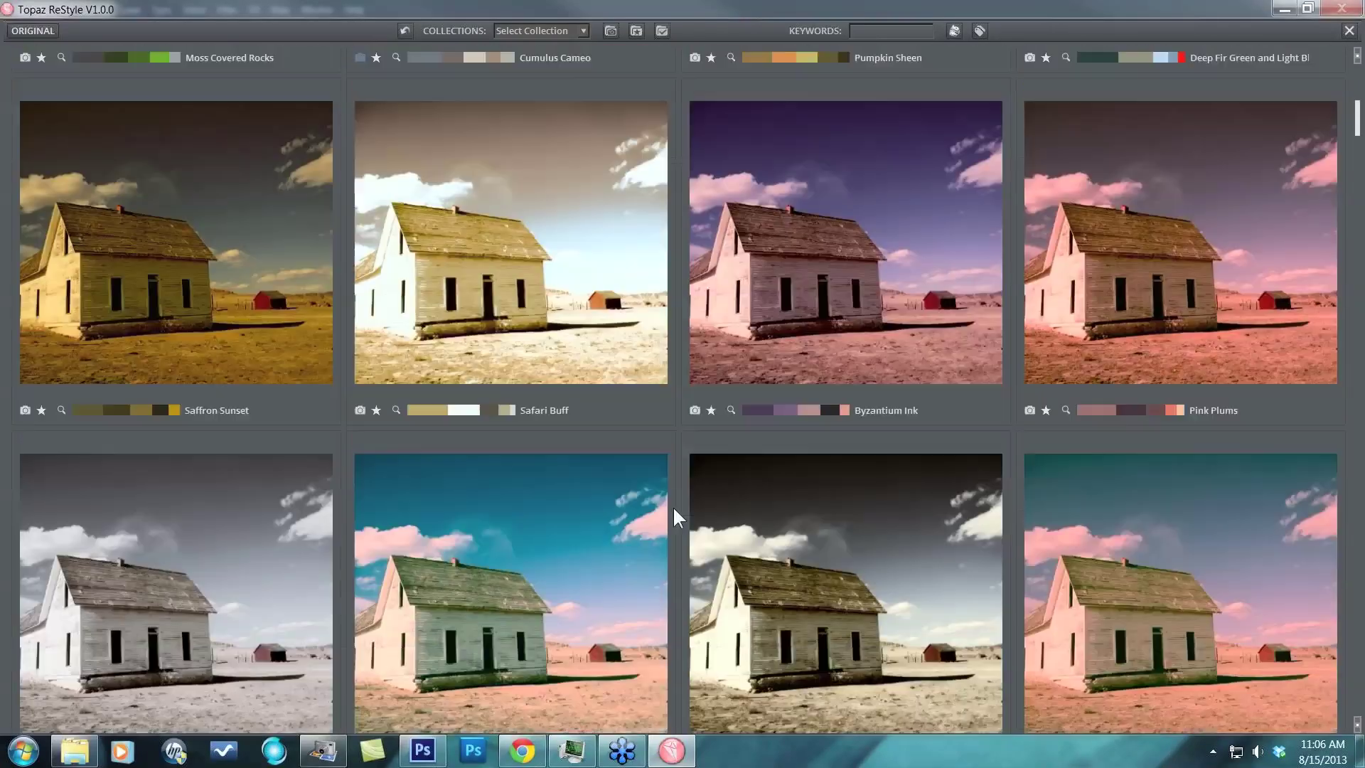
scroll(673, 506, down, 3)
scroll(672, 505, down, 1)
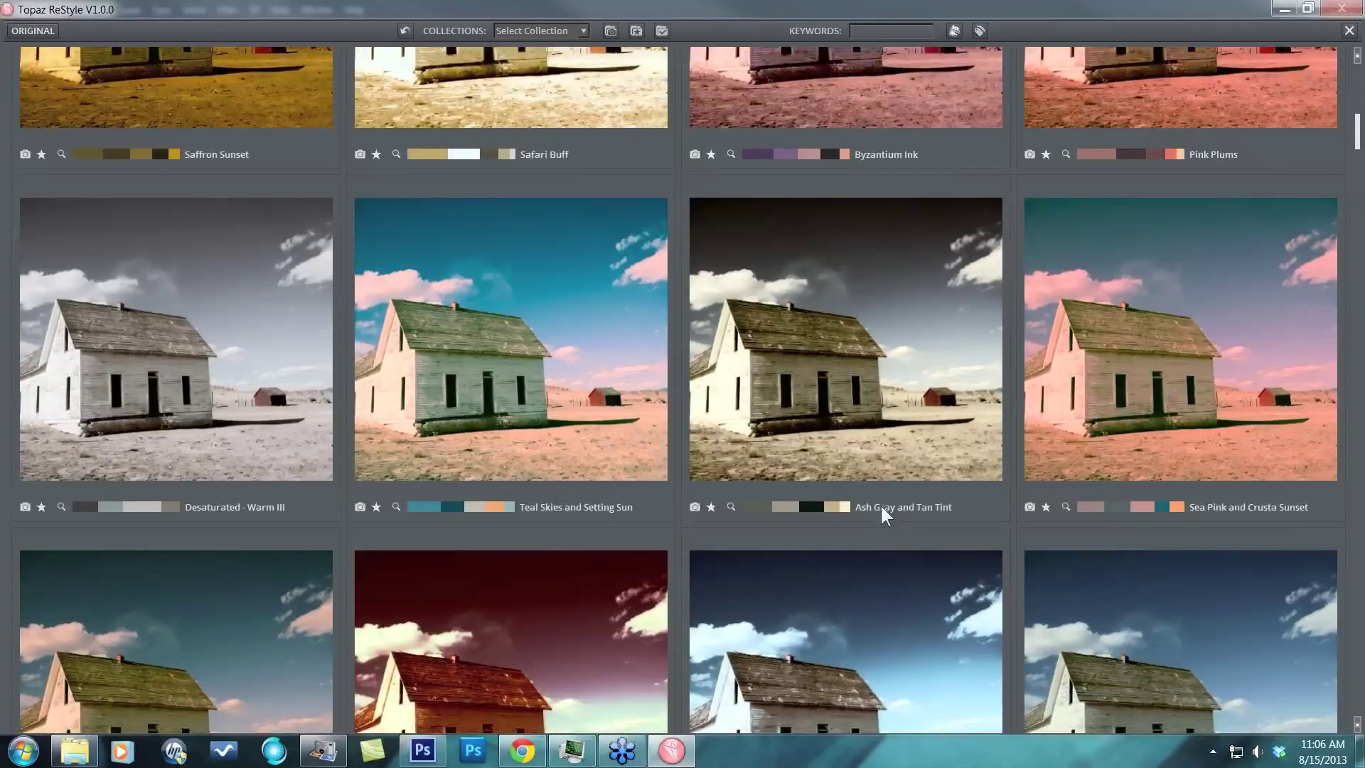
scroll(880, 504, down, 4)
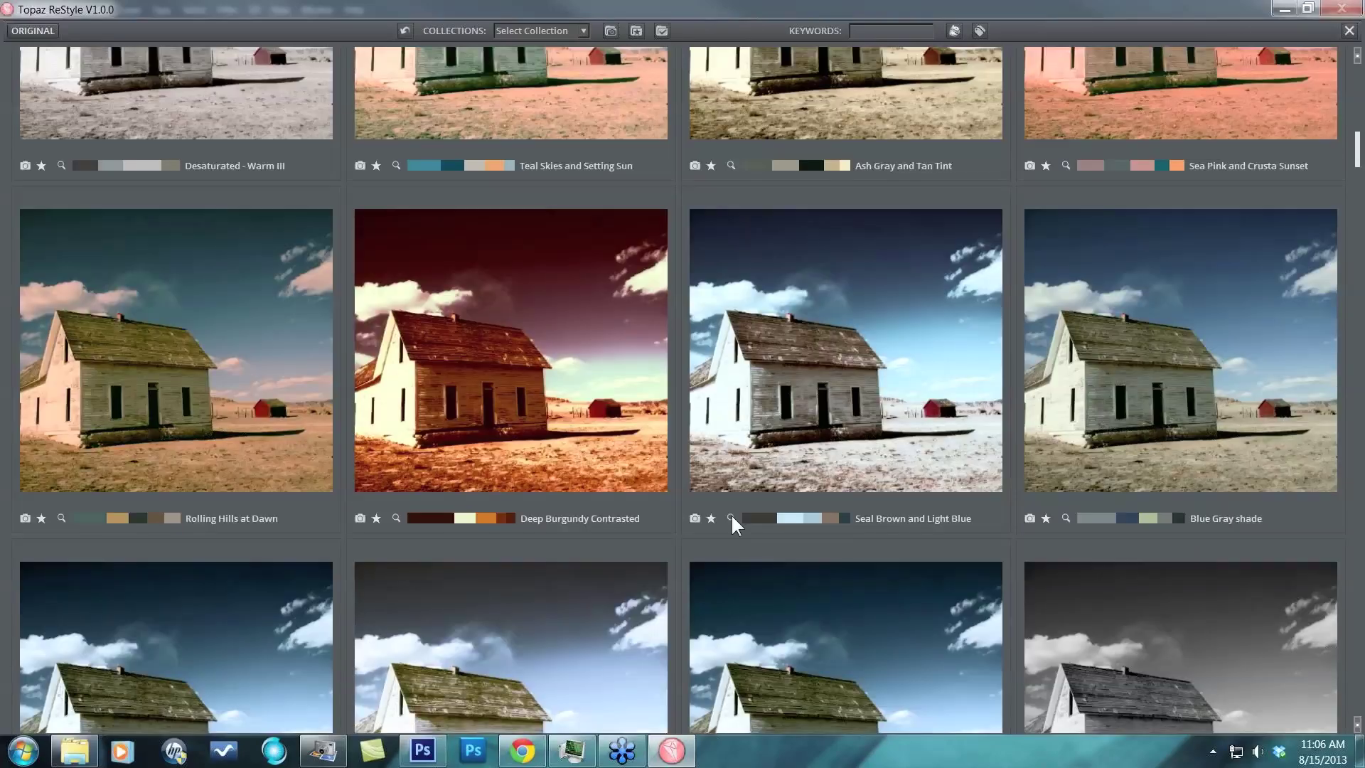
scroll(651, 505, down, 4)
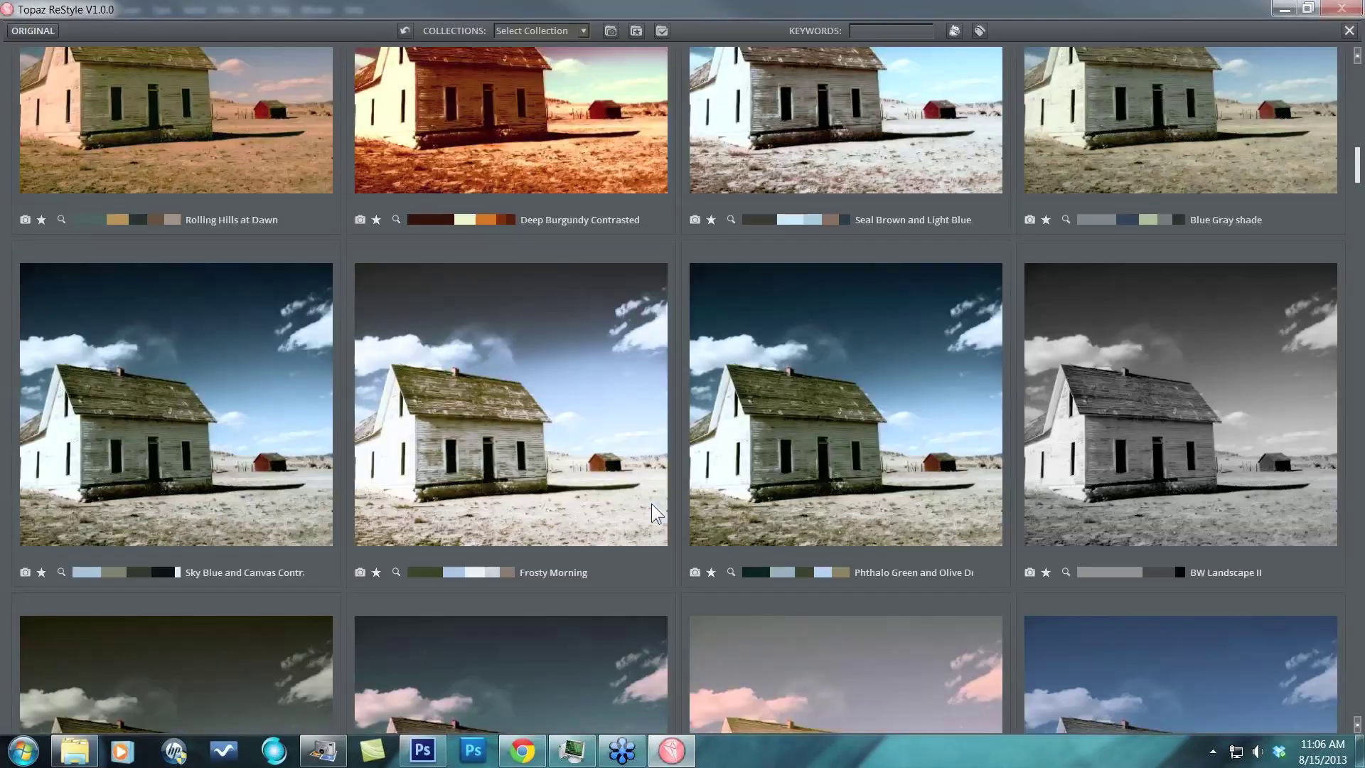
scroll(650, 501, down, 2)
scroll(651, 503, down, 1)
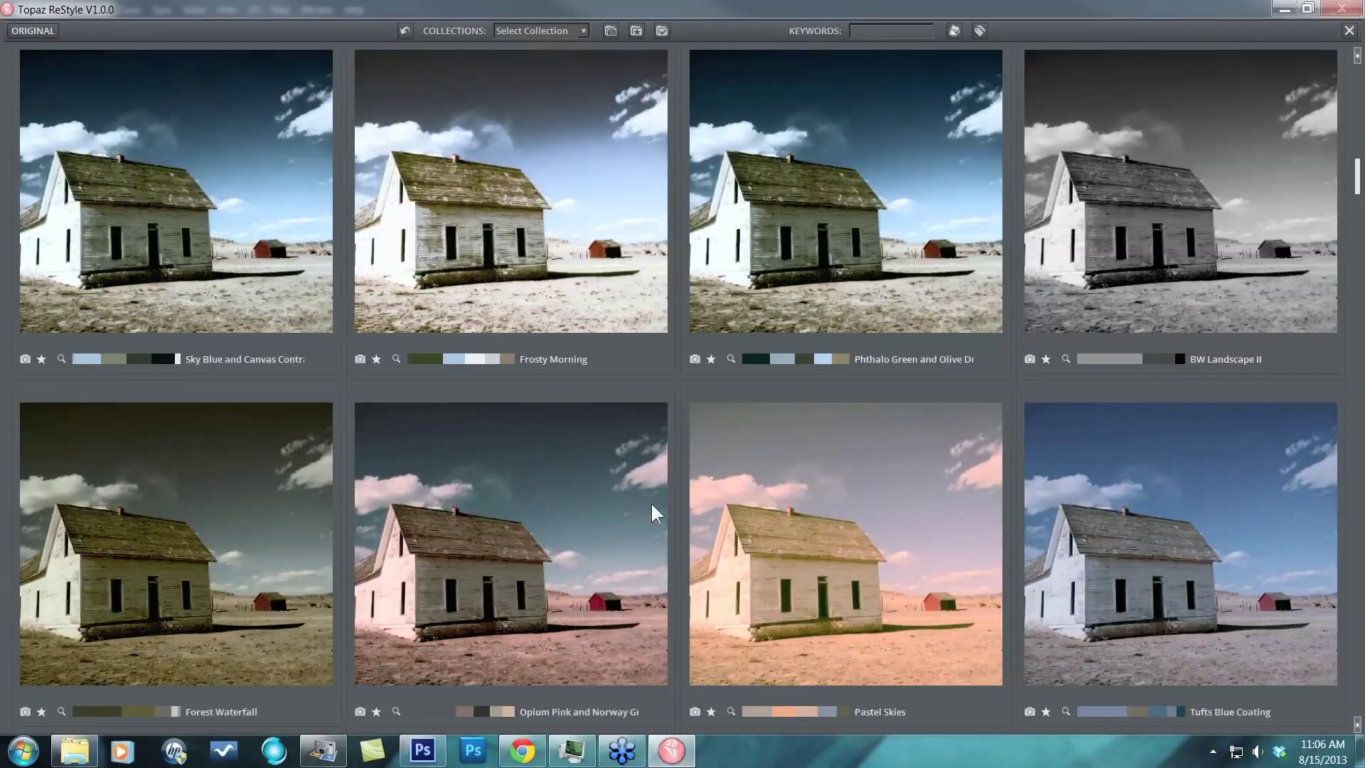
scroll(651, 501, down, 3)
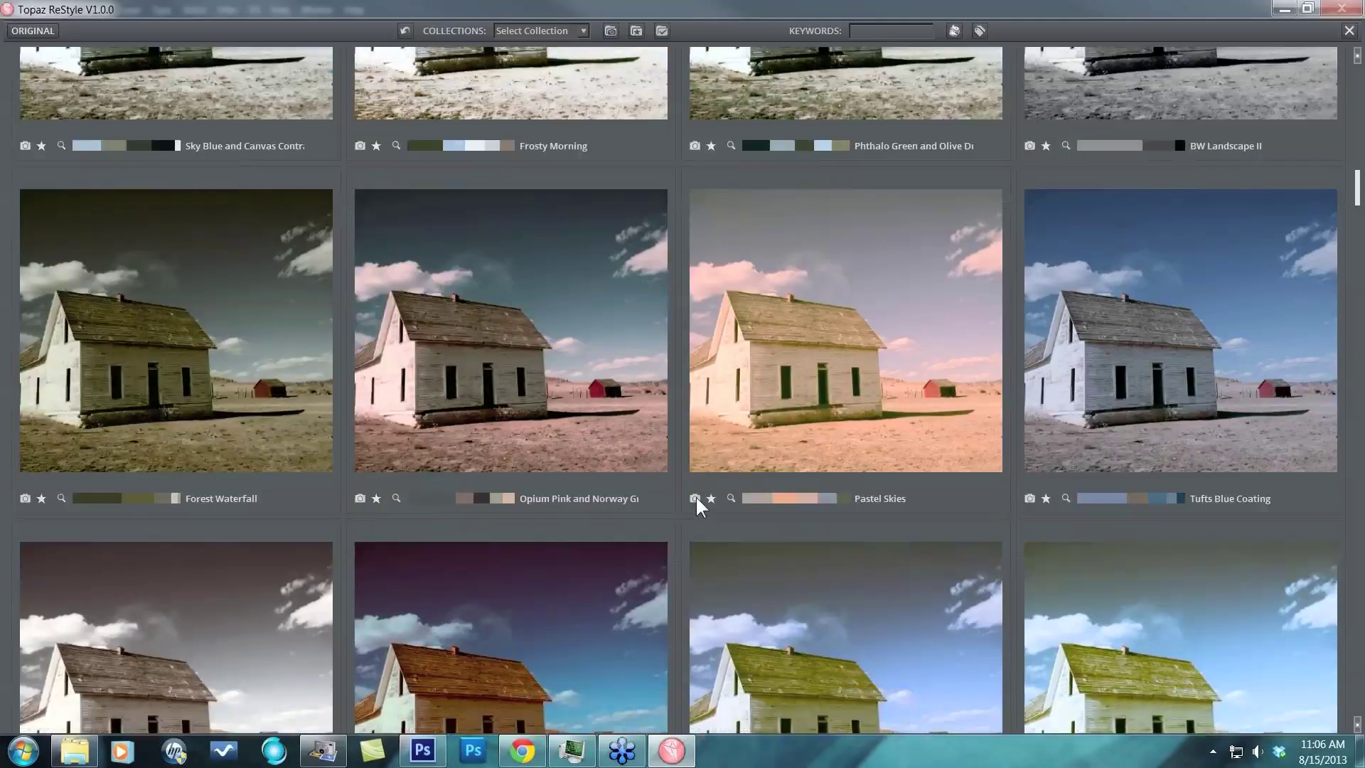
scroll(669, 507, down, 1)
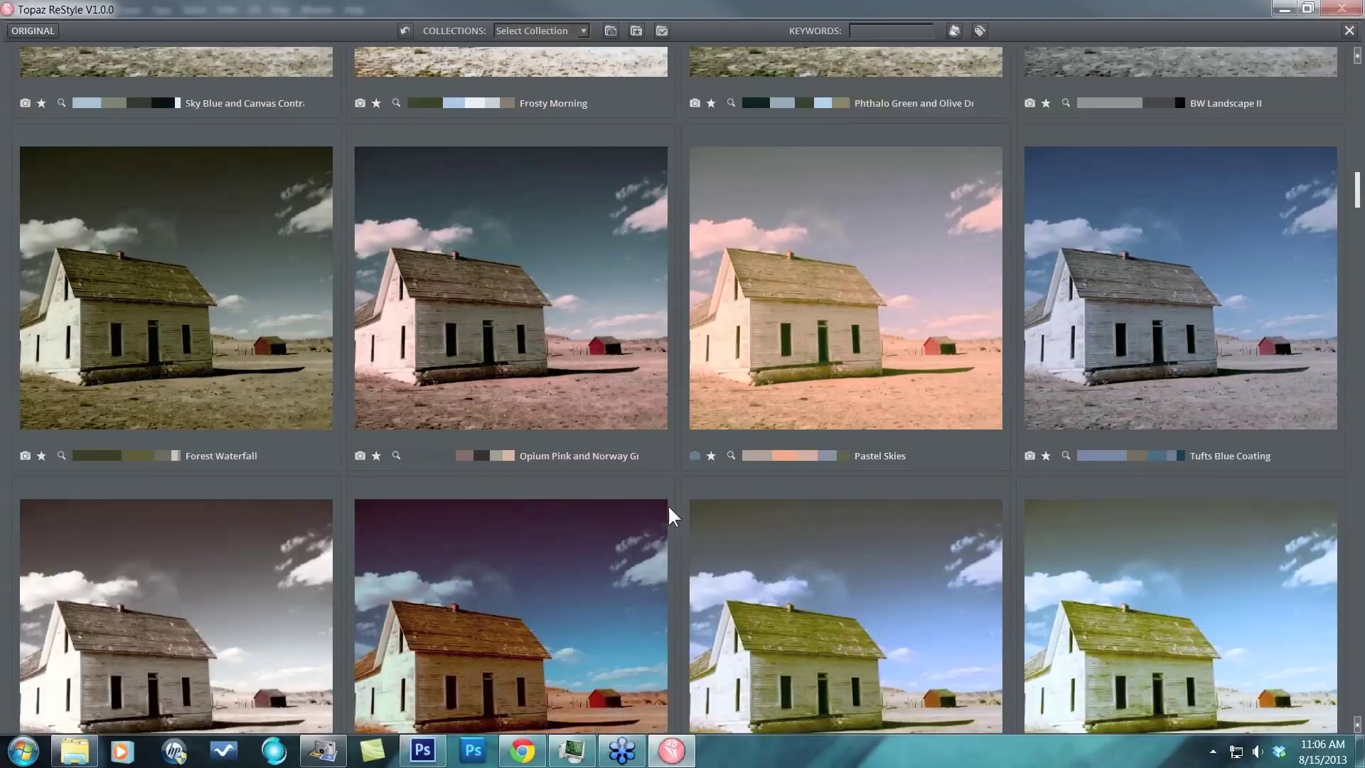
scroll(669, 506, down, 4)
scroll(669, 507, down, 2)
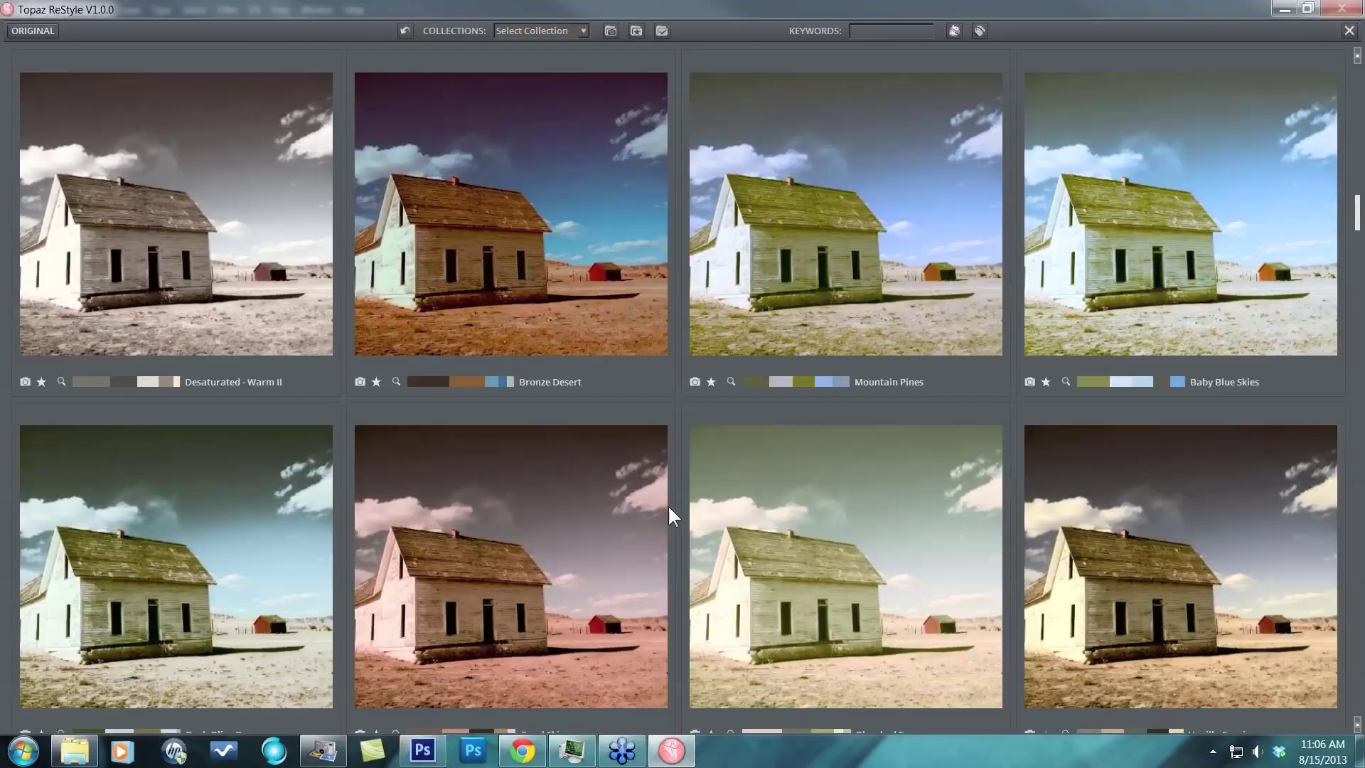
scroll(669, 506, down, 9)
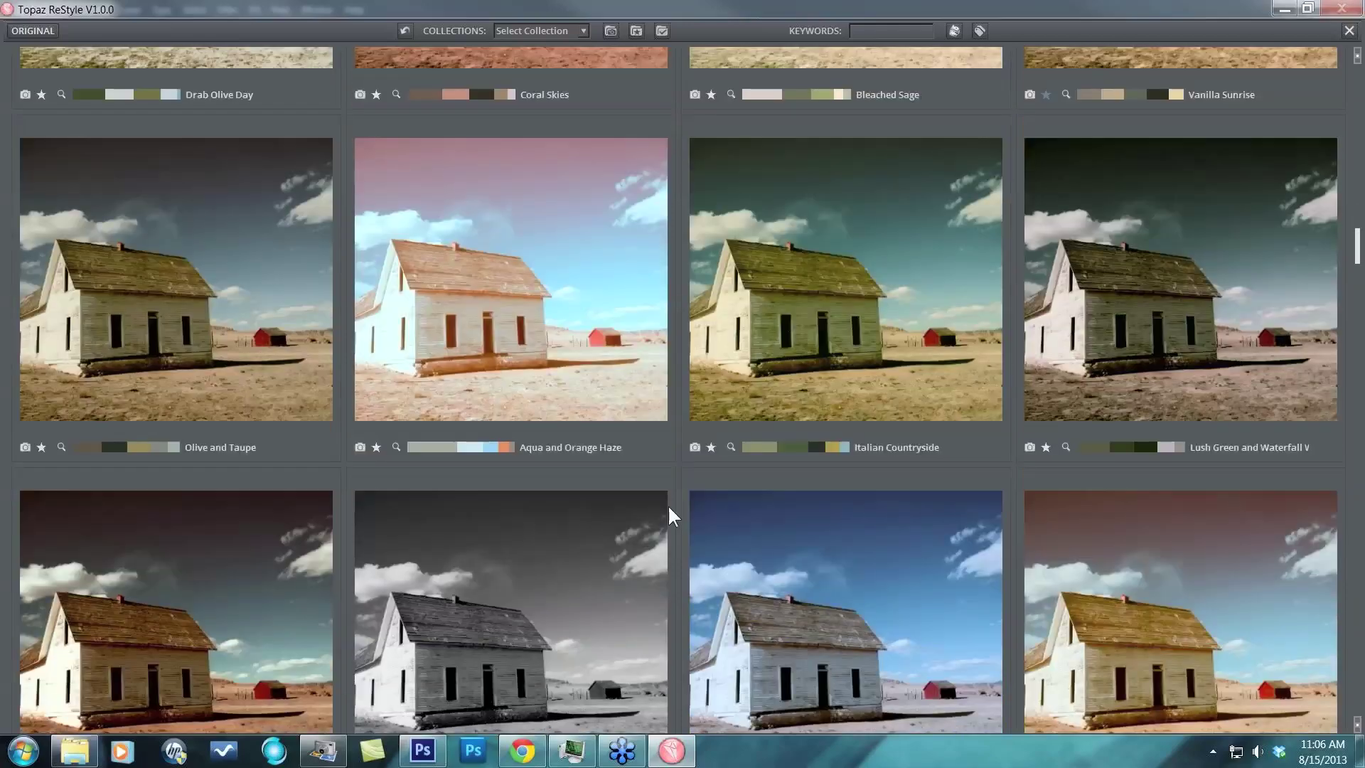
scroll(667, 505, down, 4)
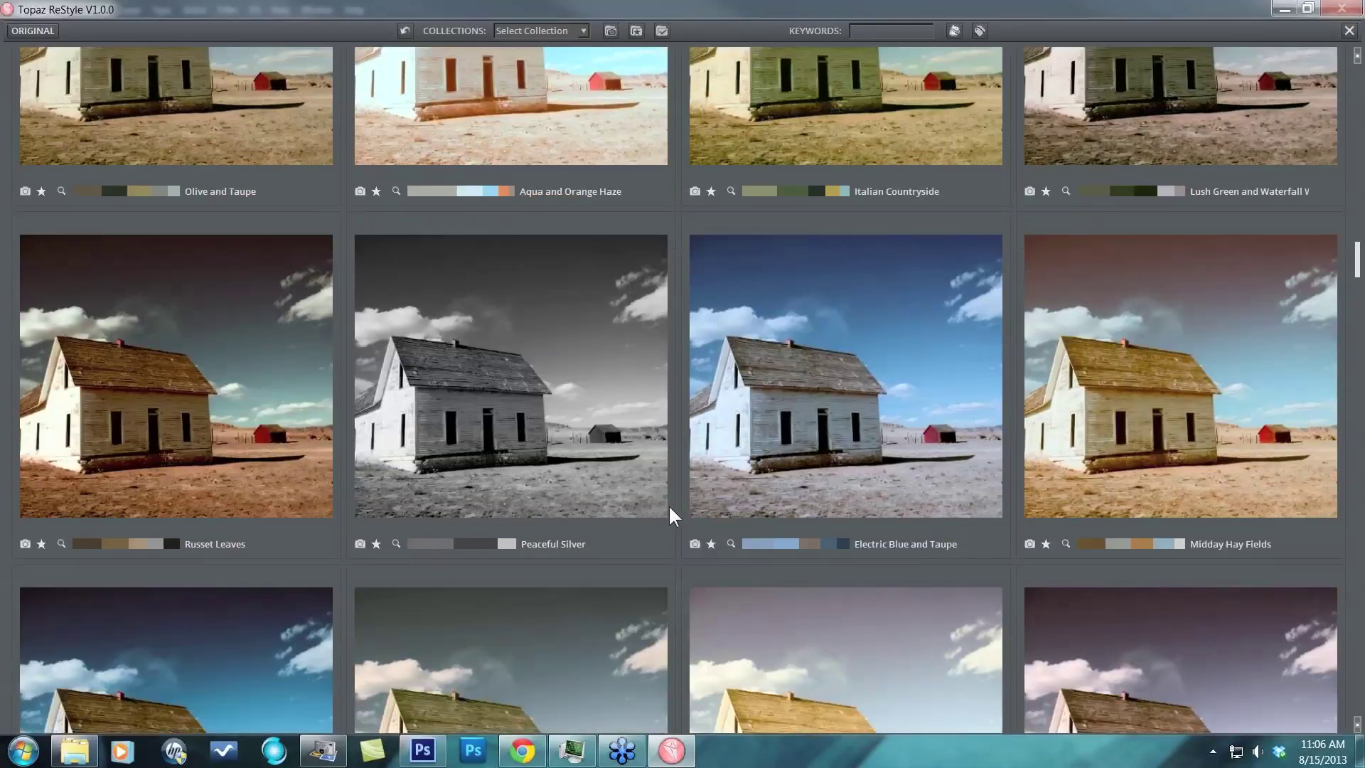
scroll(610, 463, down, 7)
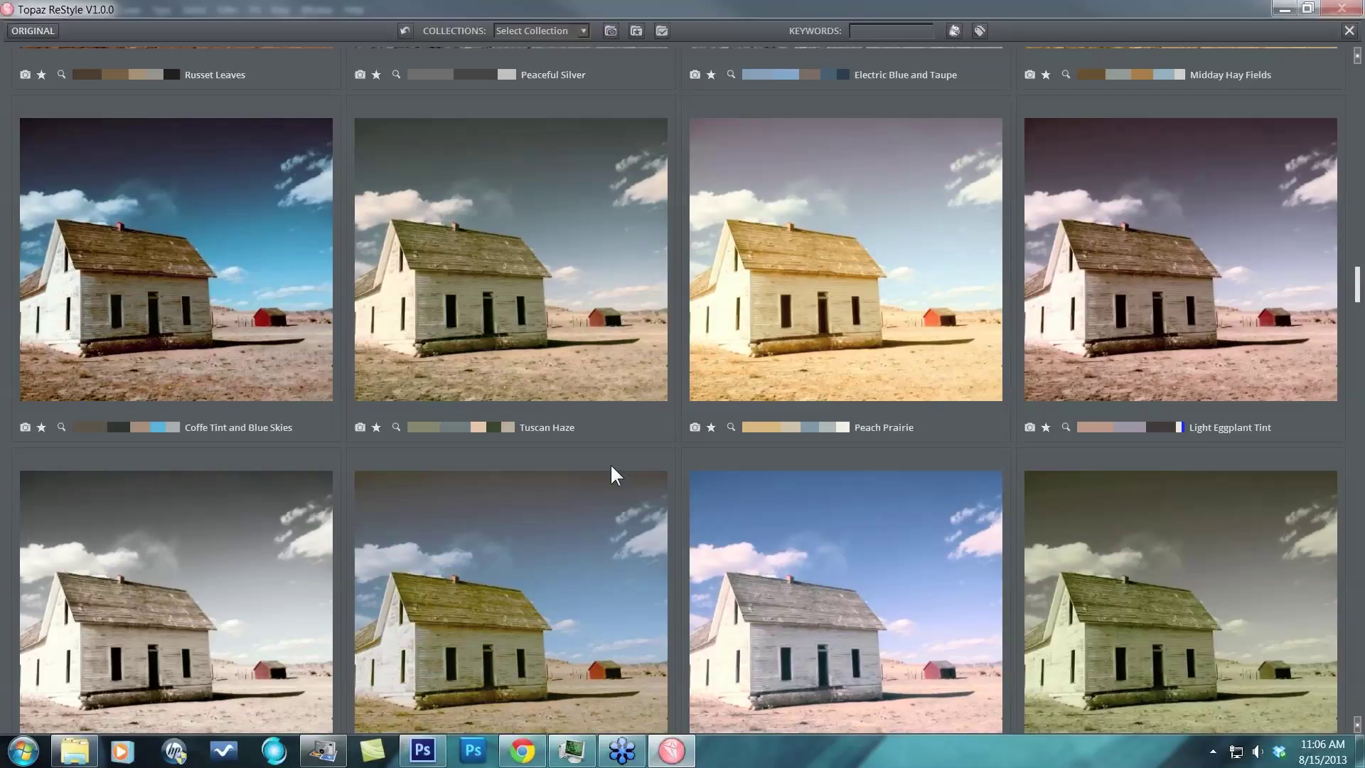
scroll(610, 462, down, 5)
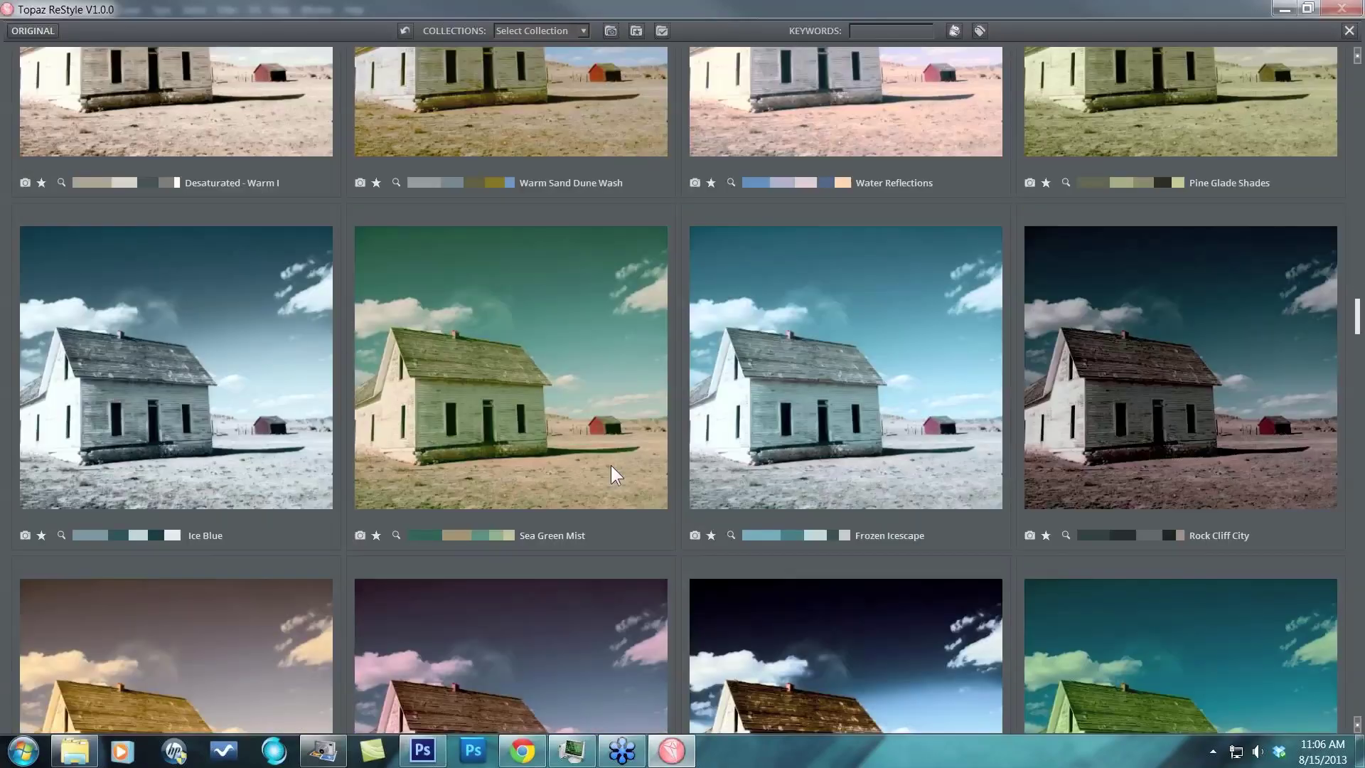
scroll(612, 467, down, 3)
scroll(611, 467, down, 1)
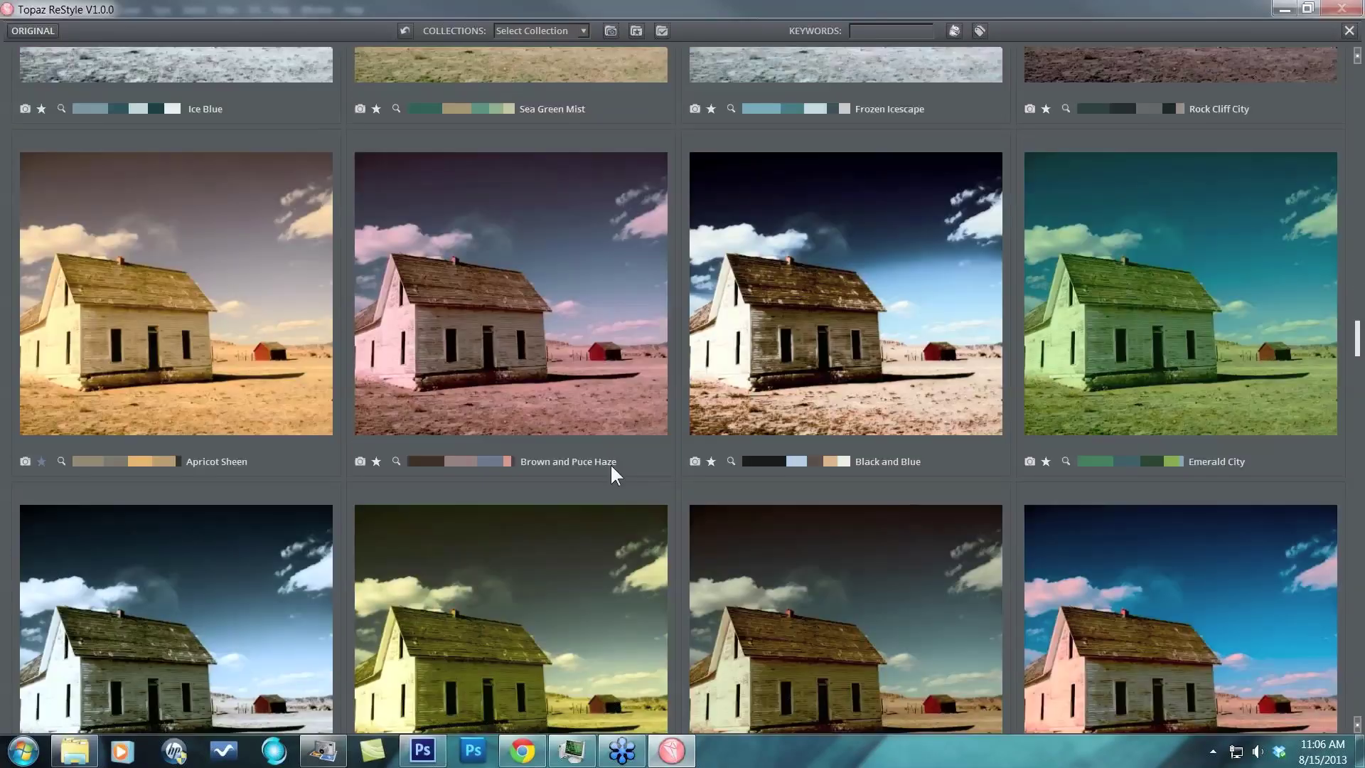
scroll(611, 467, down, 3)
scroll(610, 462, down, 2)
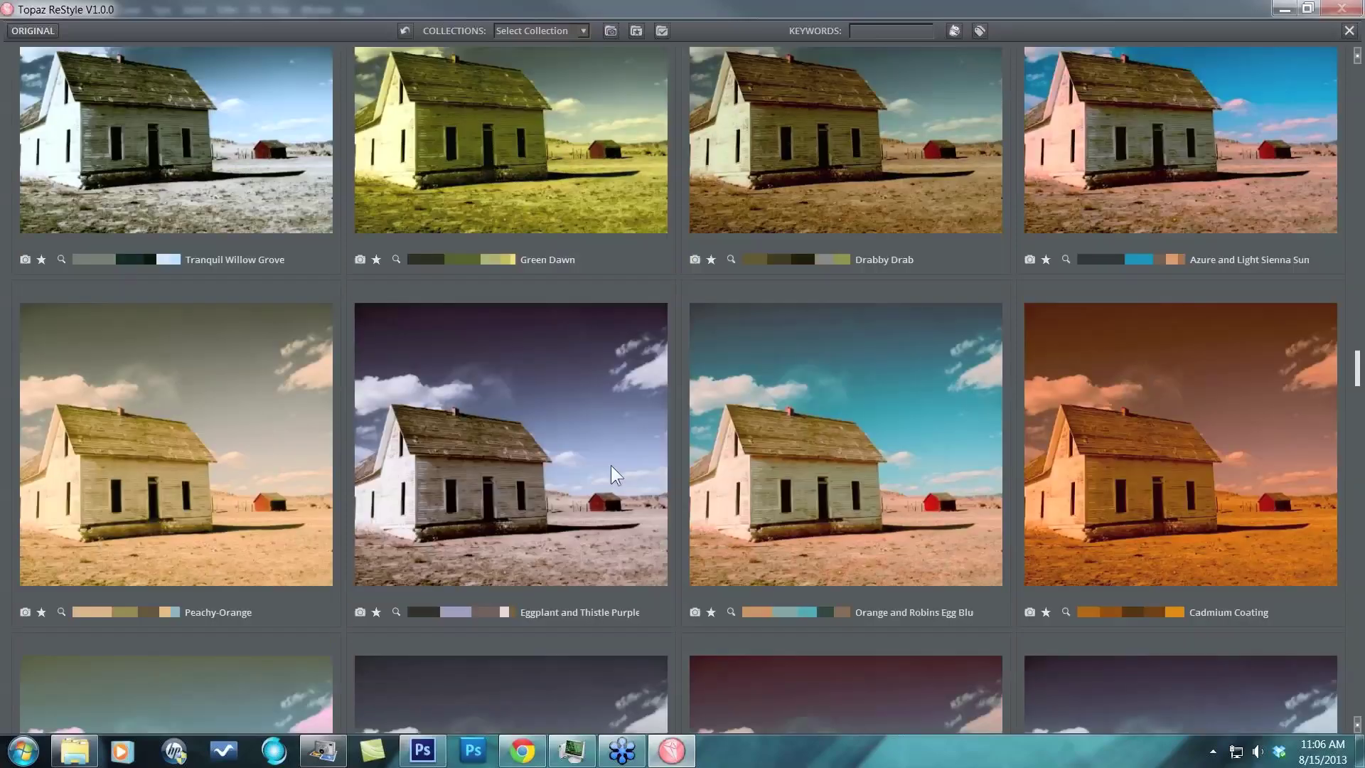
scroll(569, 509, down, 1)
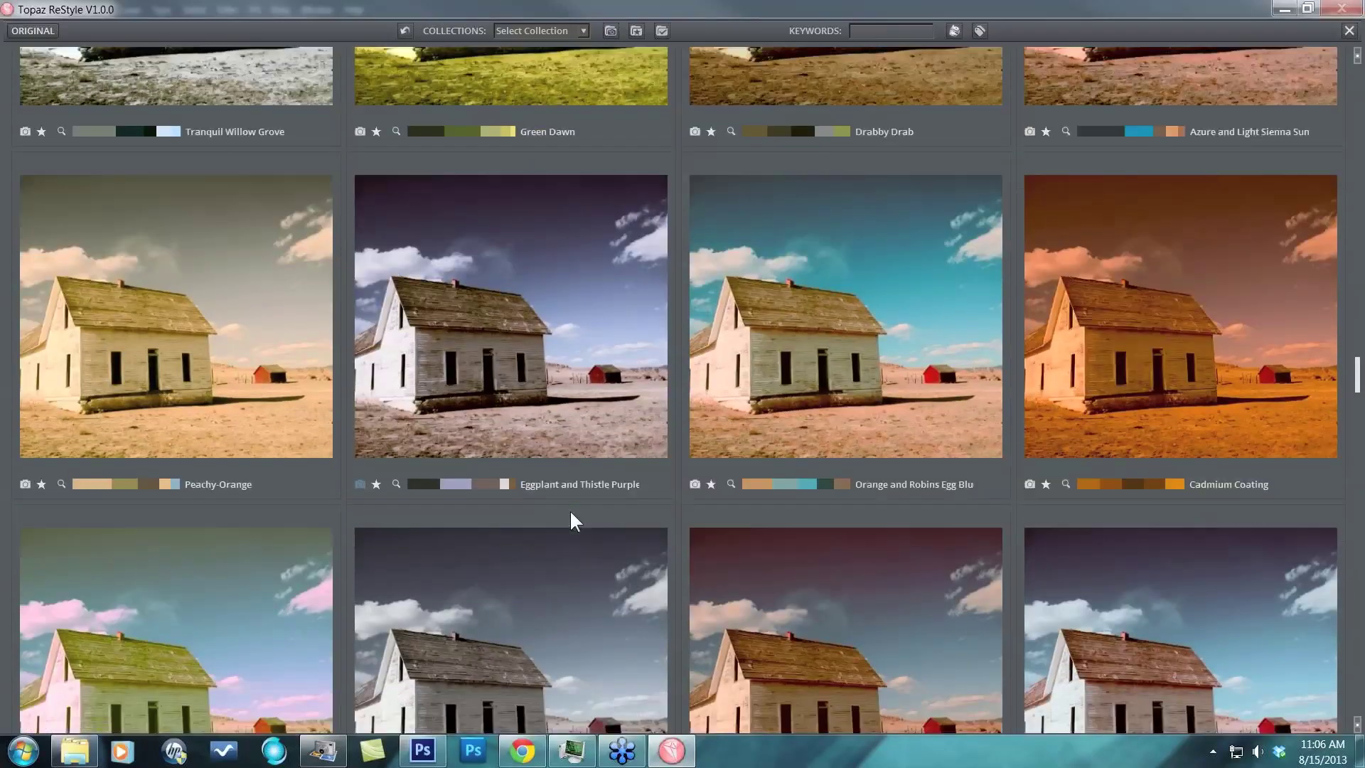
scroll(655, 510, down, 3)
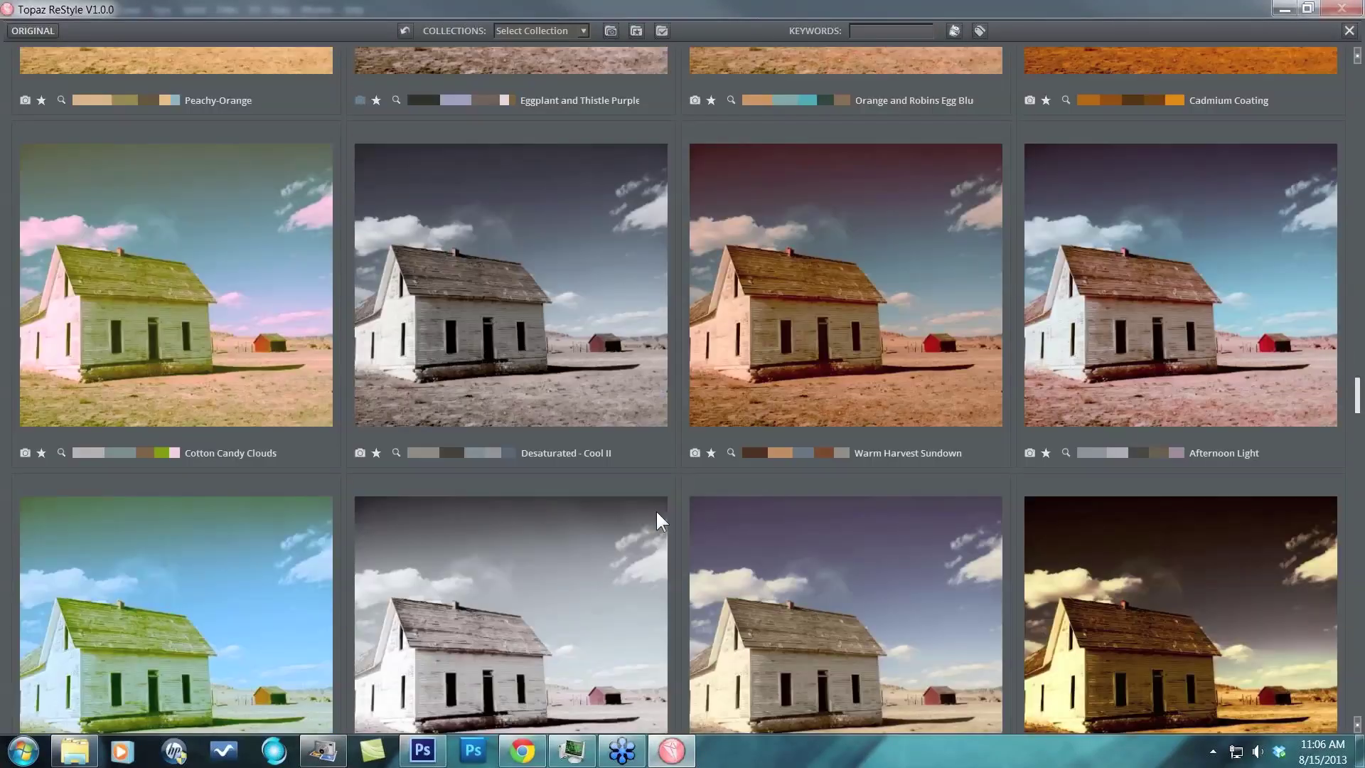
scroll(655, 510, down, 3)
scroll(656, 510, down, 1)
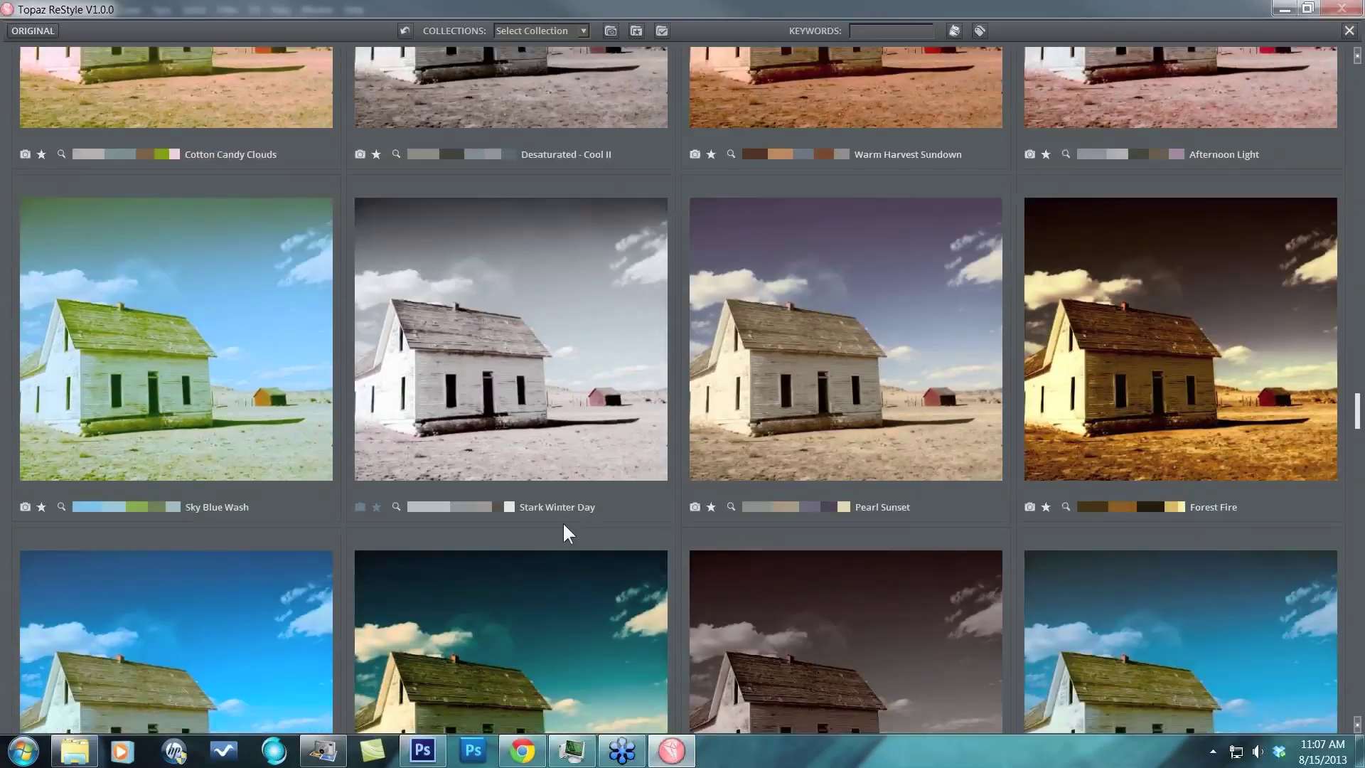
scroll(567, 533, down, 2)
scroll(567, 533, down, 1)
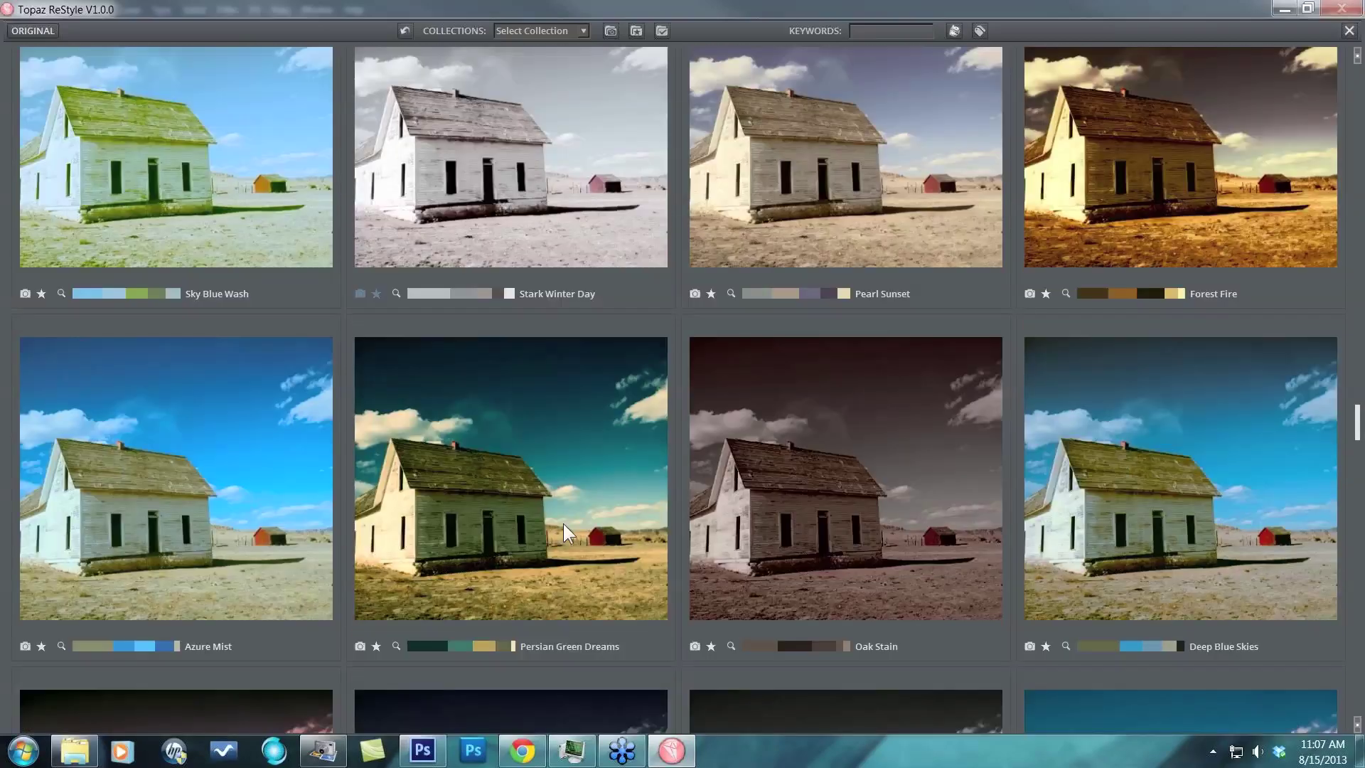
scroll(570, 506, down, 1)
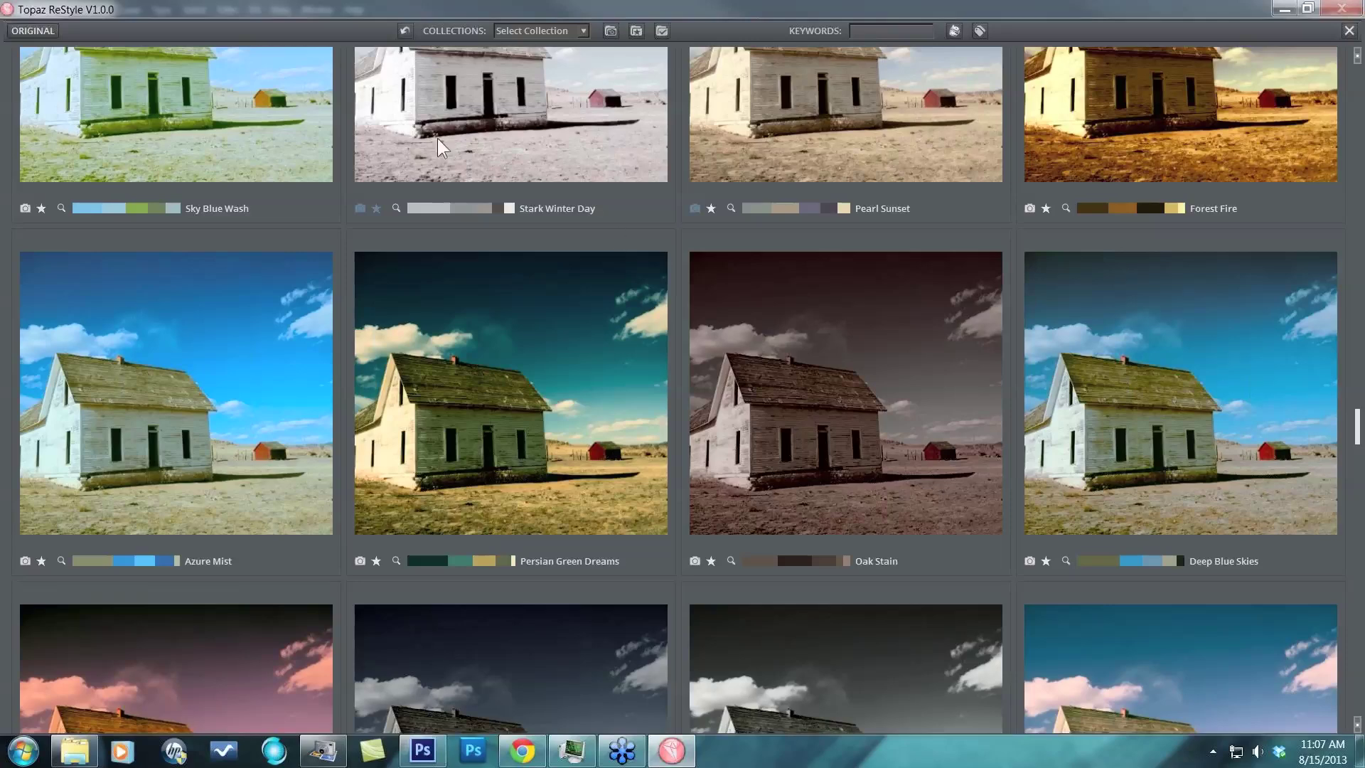
click(610, 31)
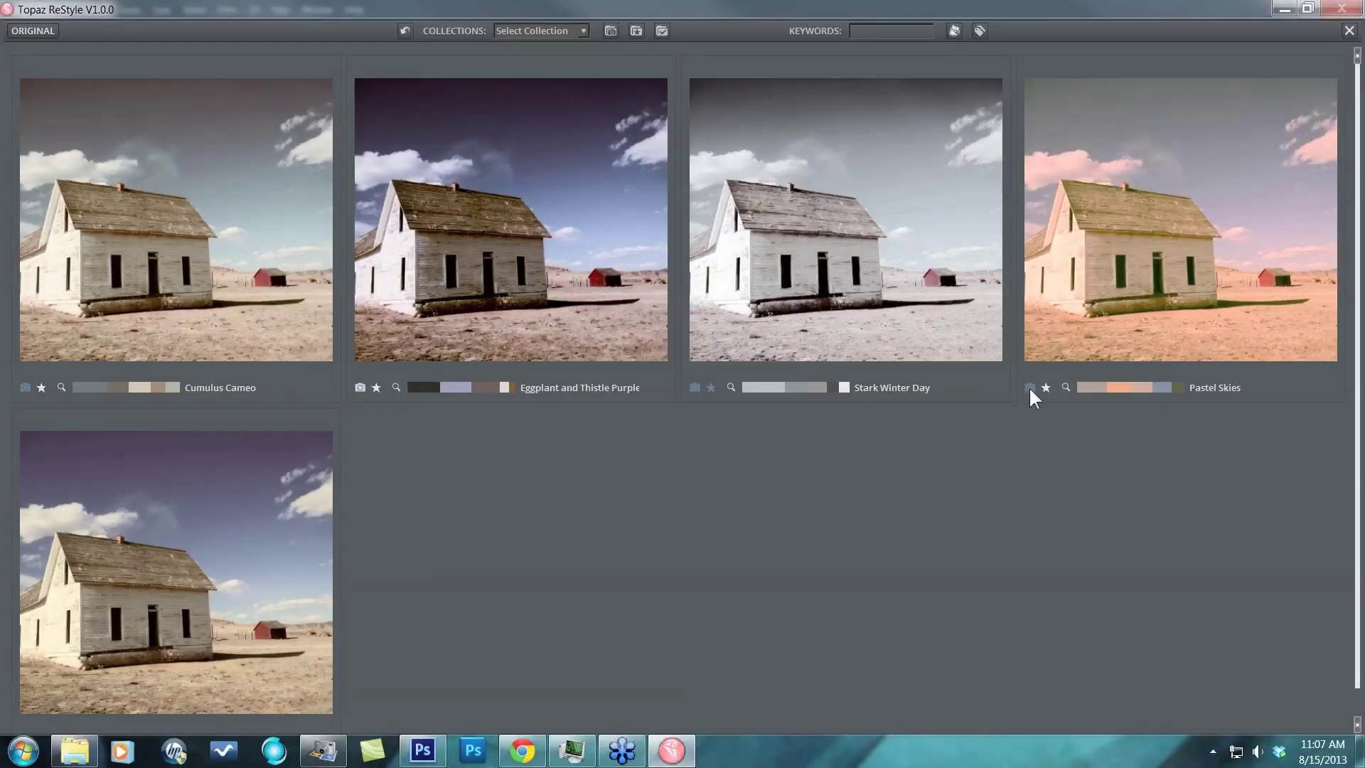
click(612, 32)
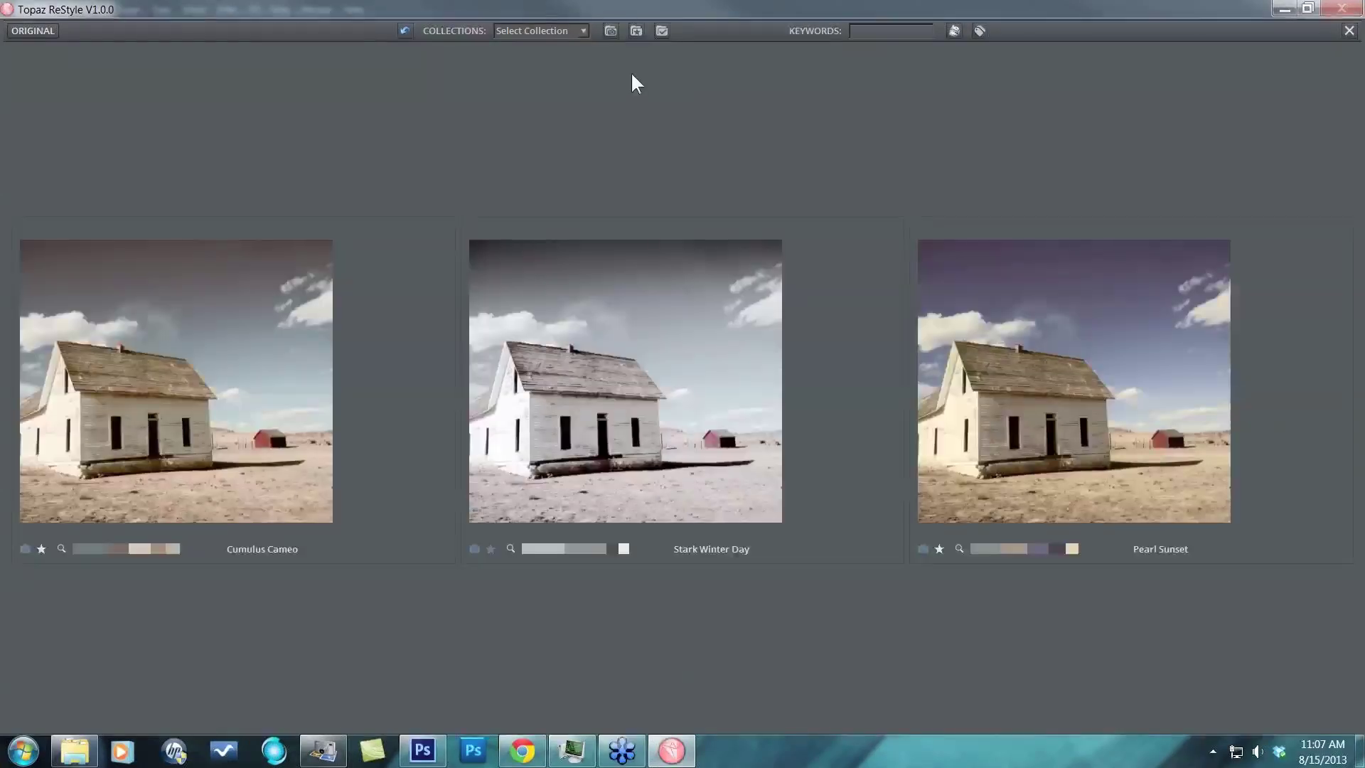
click(660, 399)
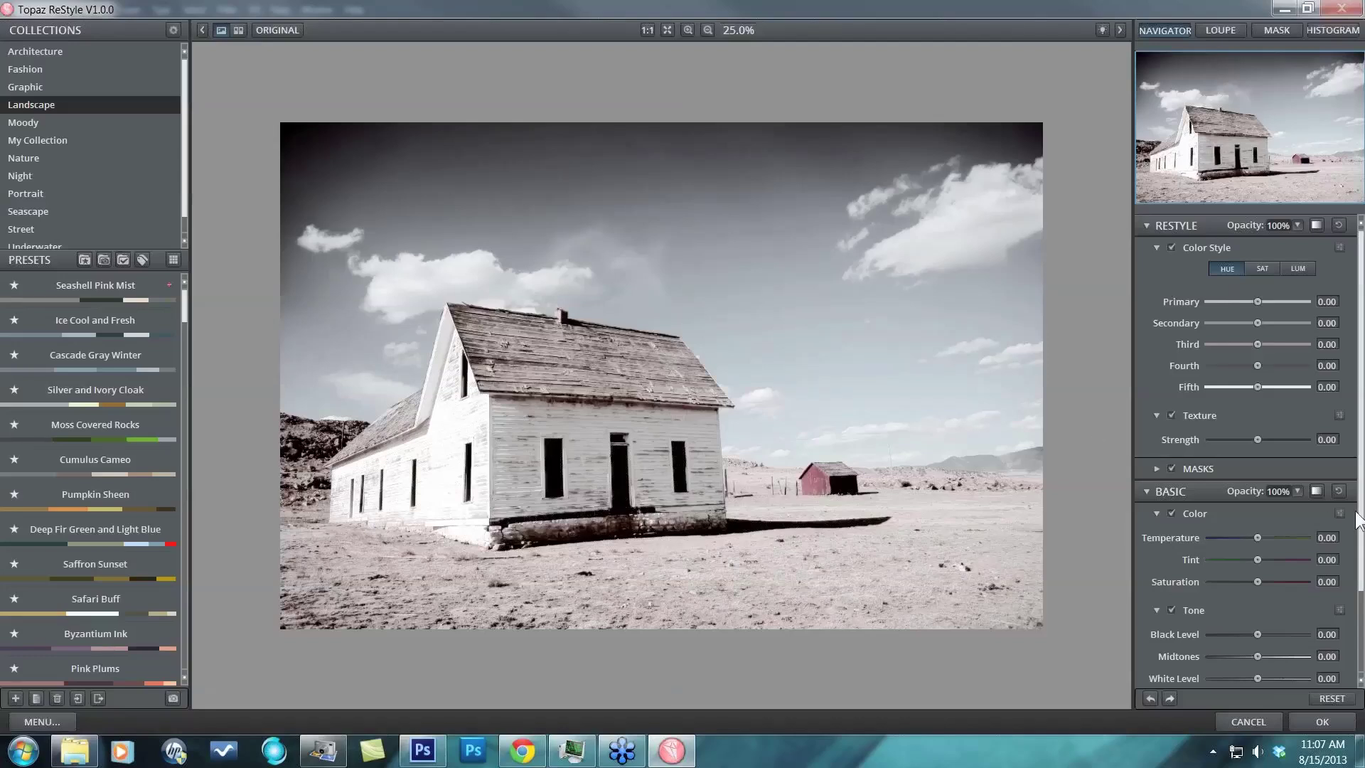
- Collapse the Color Style section and the Basic Color, Tone and Detail panels
scroll(1246, 477, down, 3)
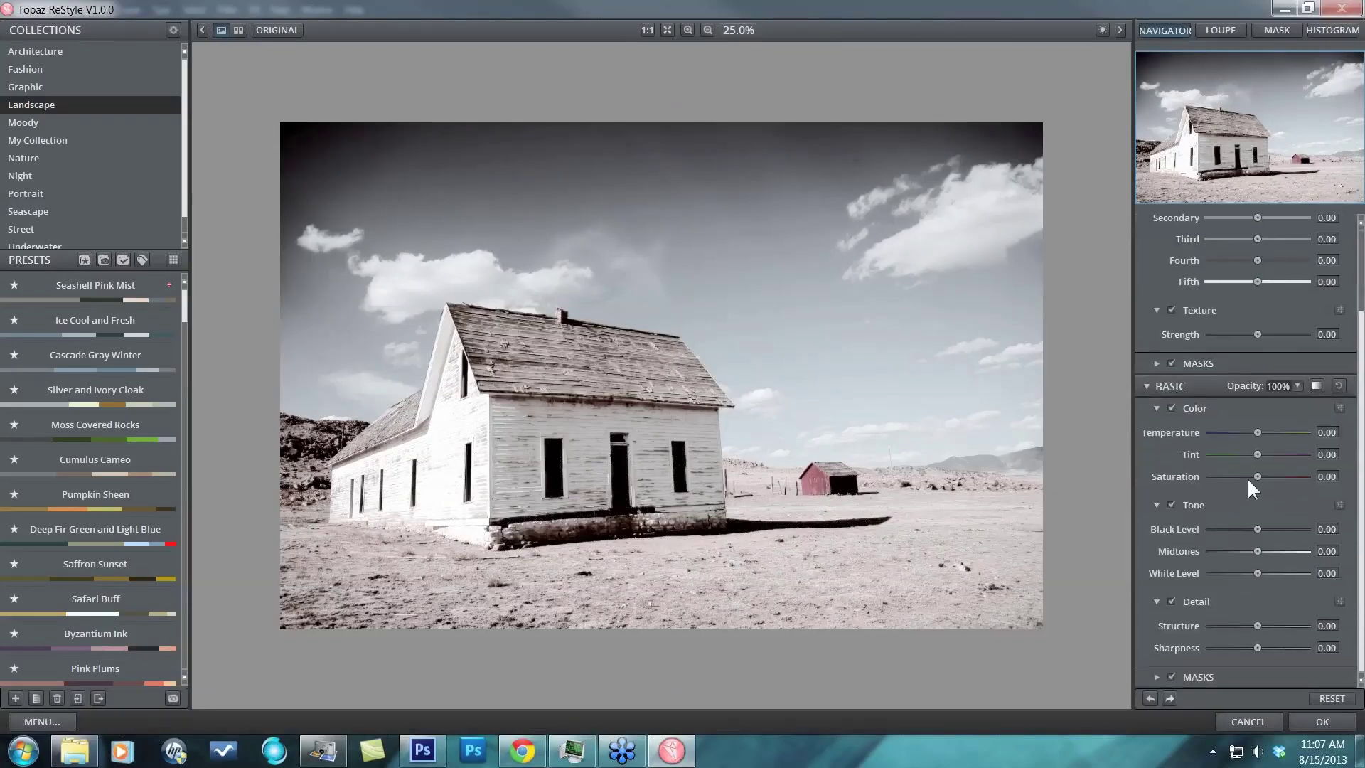
scroll(1308, 320, up, 3)
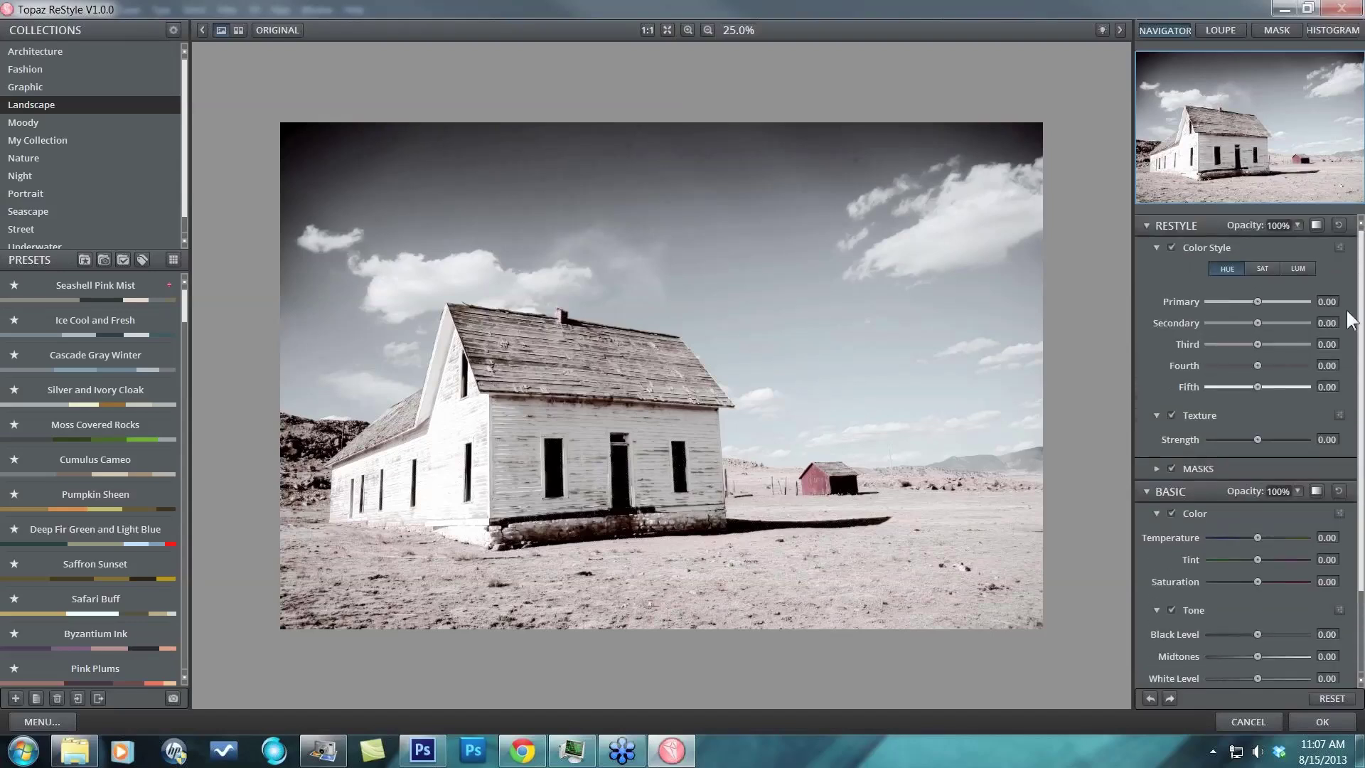
click(1157, 248)
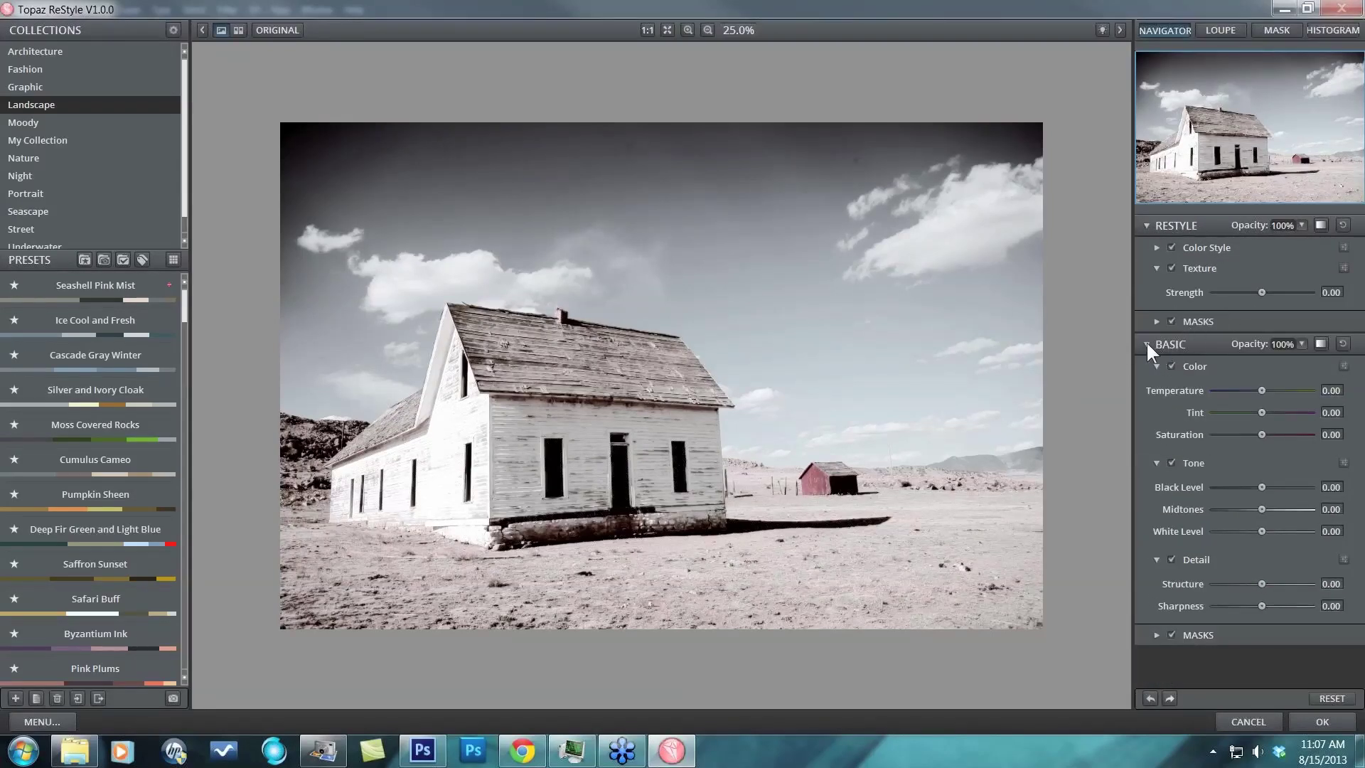
click(1157, 366)
click(1157, 387)
click(1156, 407)
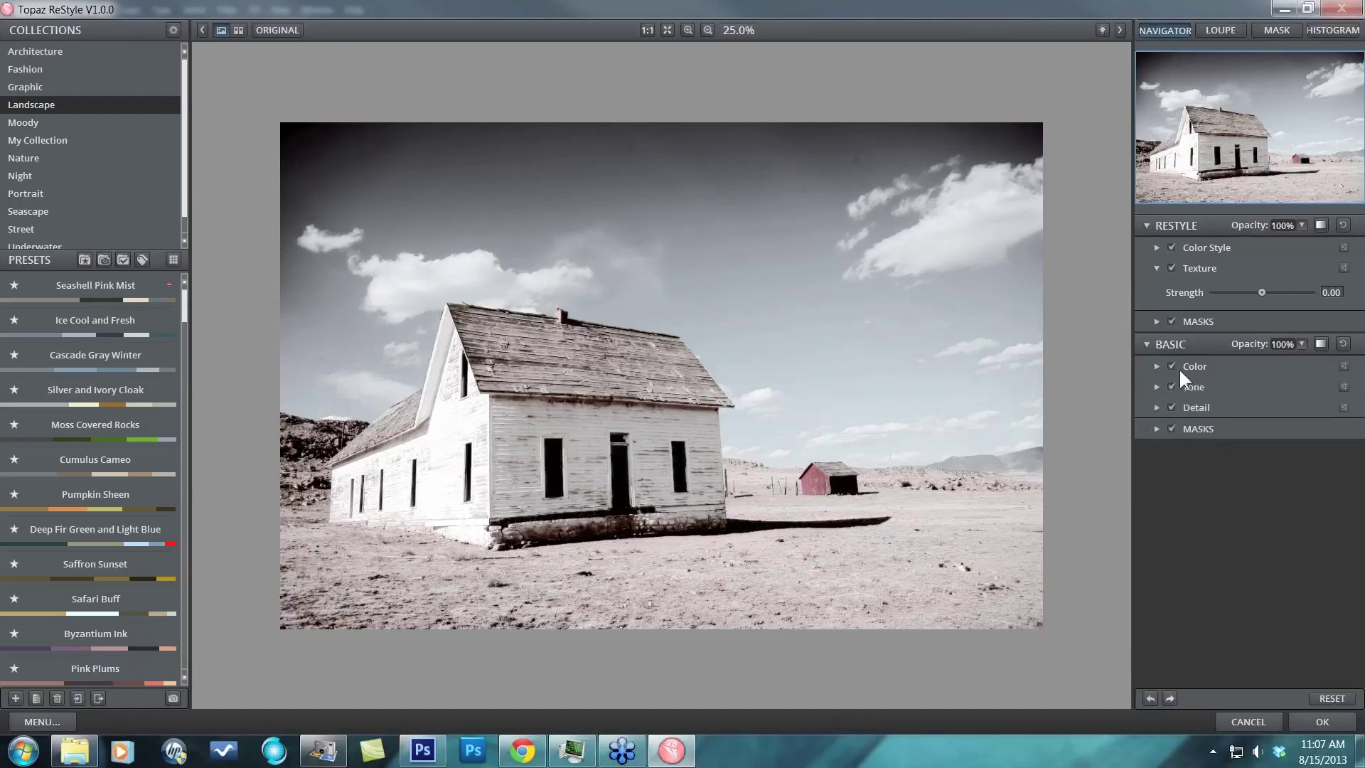
- Set Saturation to 0.45, Midtones to 0.09 and White Level to -0.27
click(1156, 366)
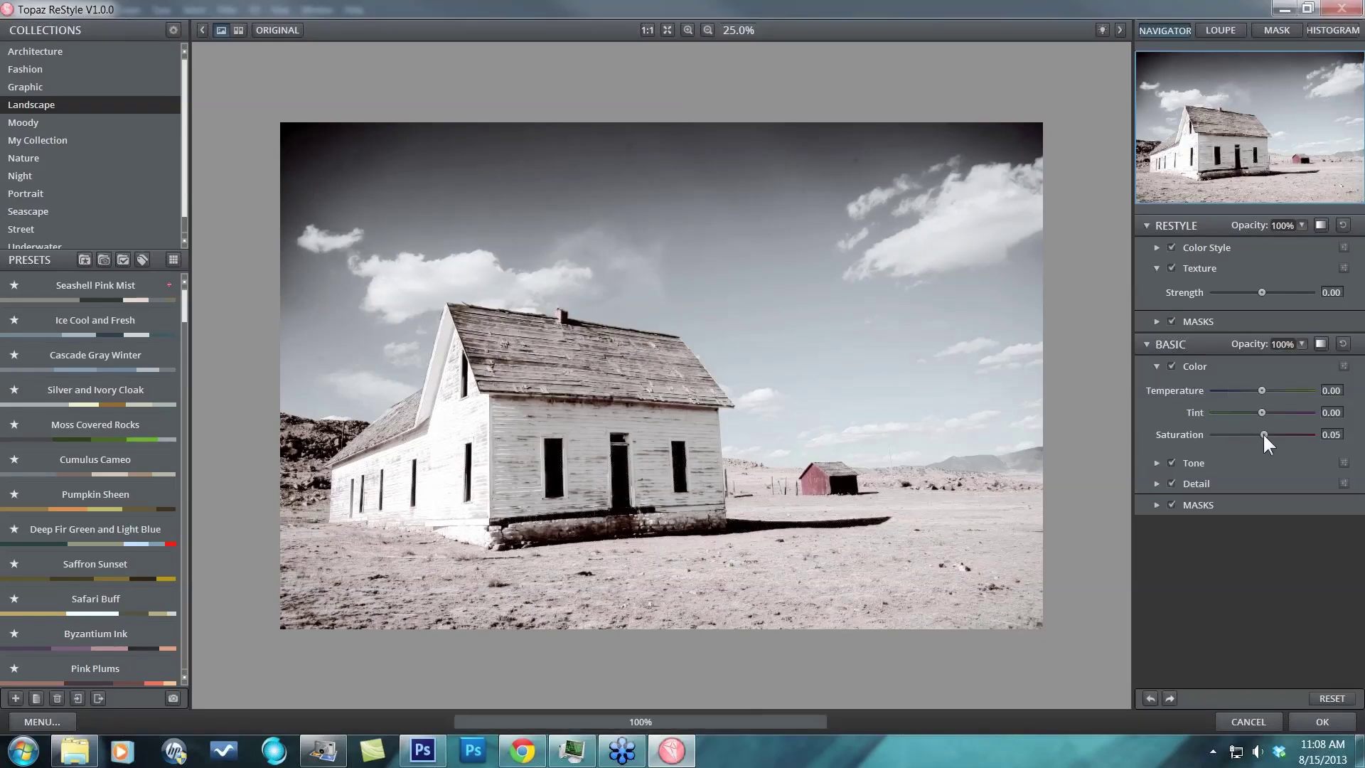
drag(1263, 432, 1281, 428)
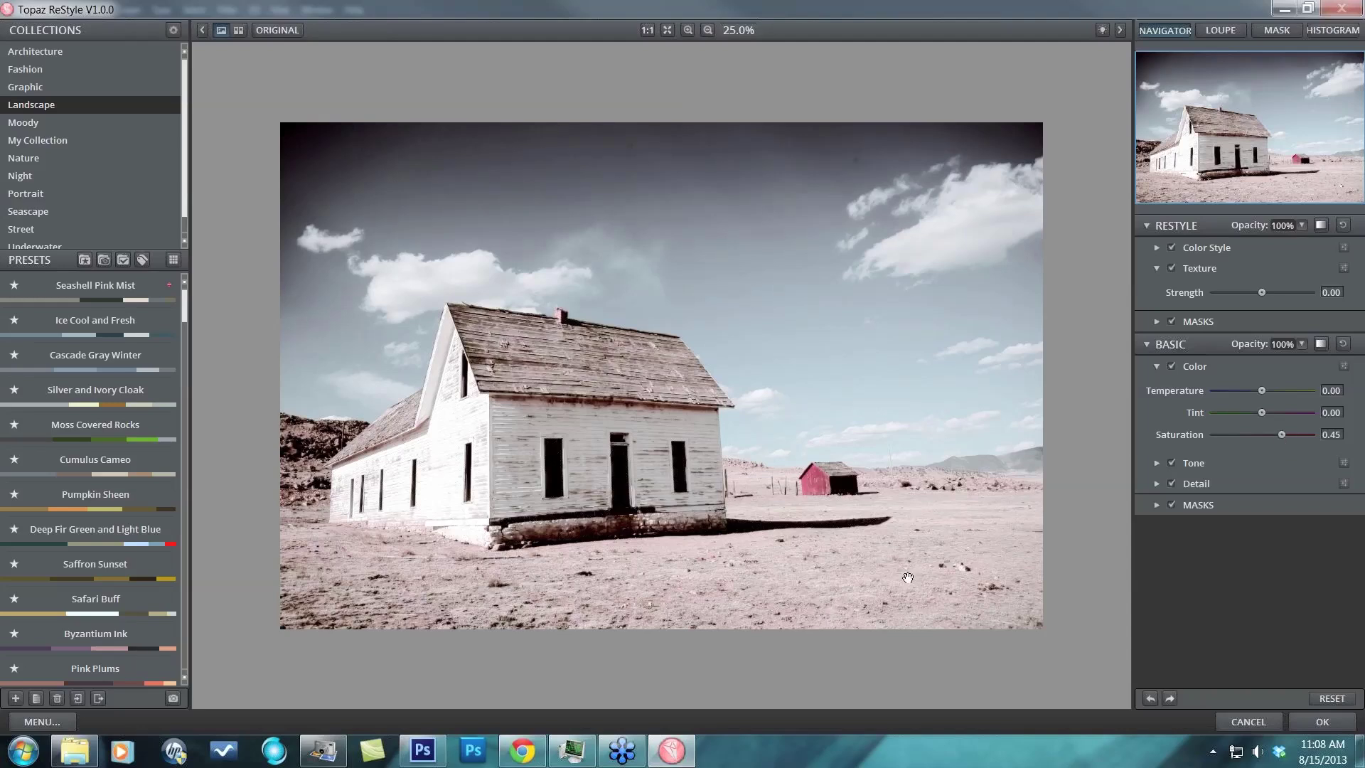
click(1156, 463)
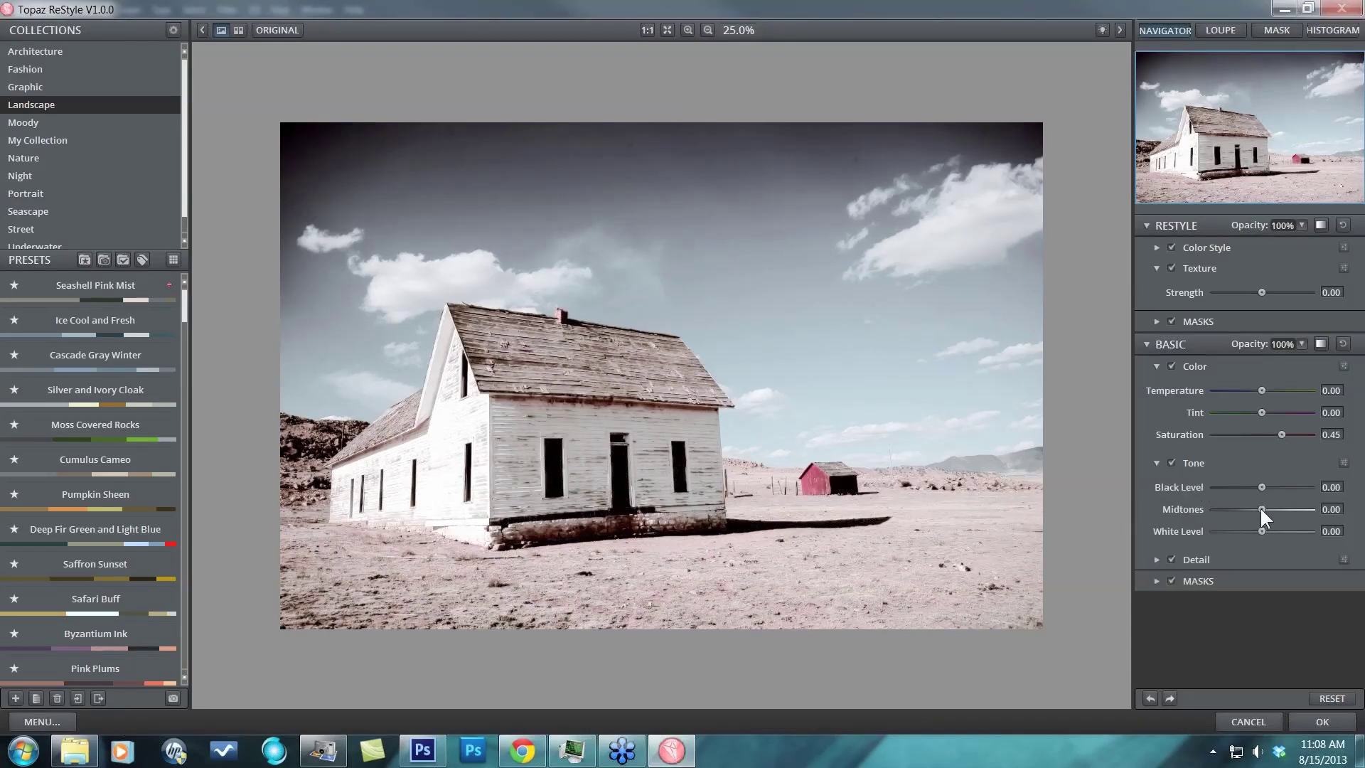
mouse_move(1261, 509)
mouse_down()
mouse_move(1247, 529)
mouse_move(1262, 509)
mouse_up()
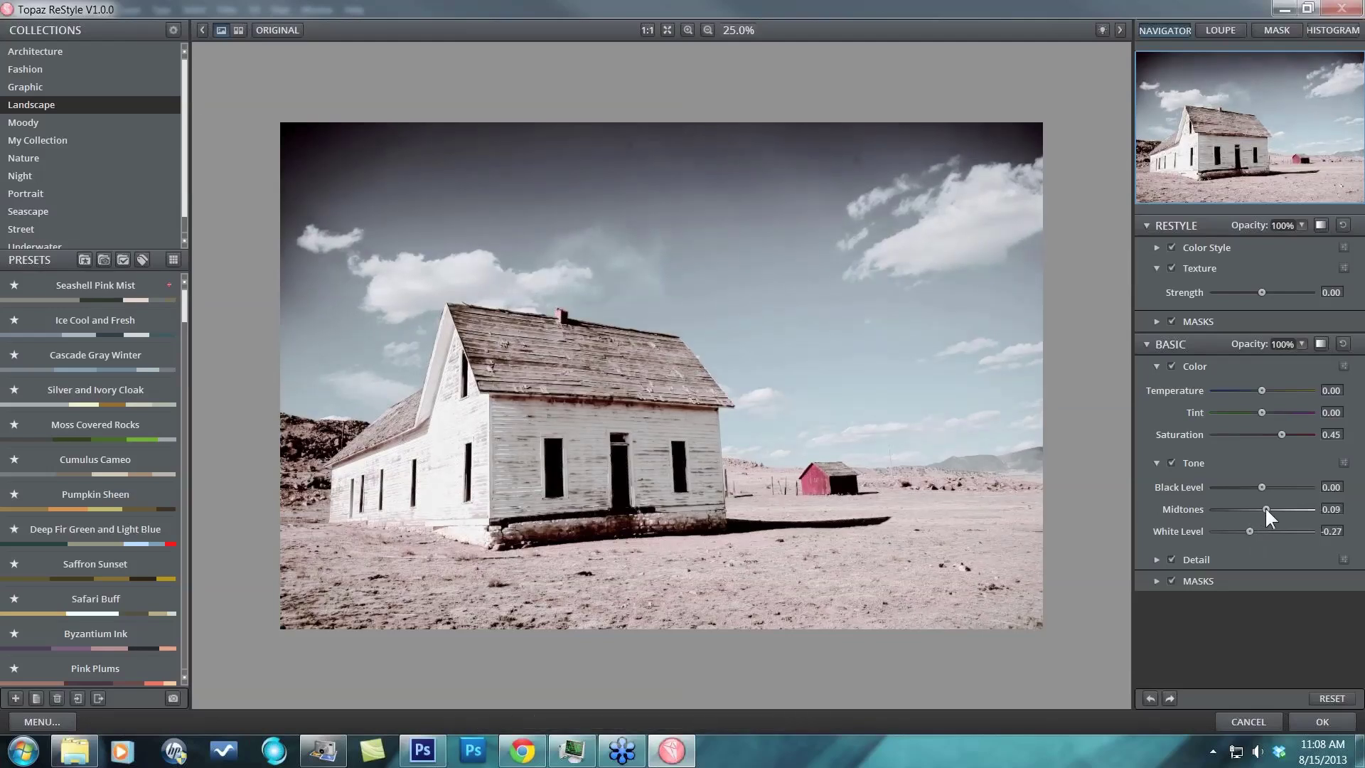
click(1162, 558)
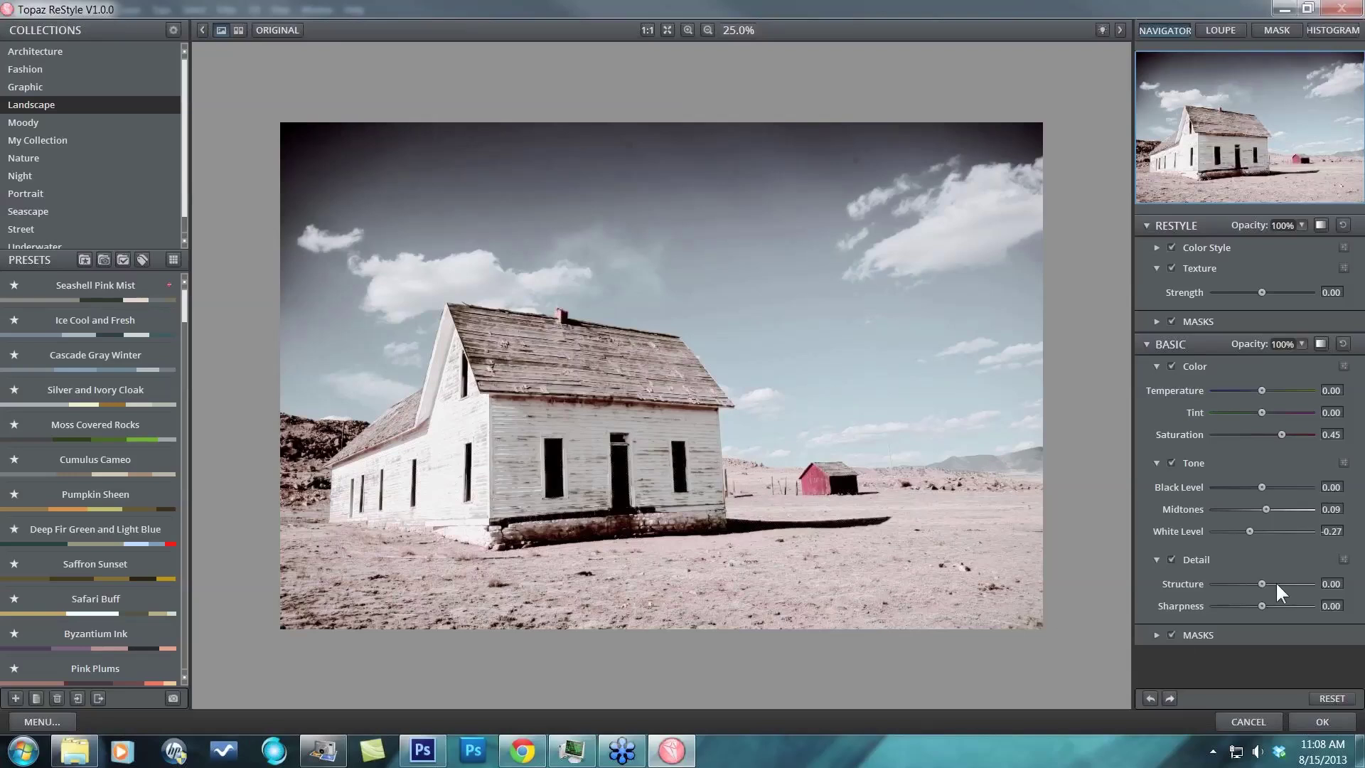
- Raise Detail Structure to 0.50 and toggle Detail off and on to compare
drag(1261, 583, 1286, 584)
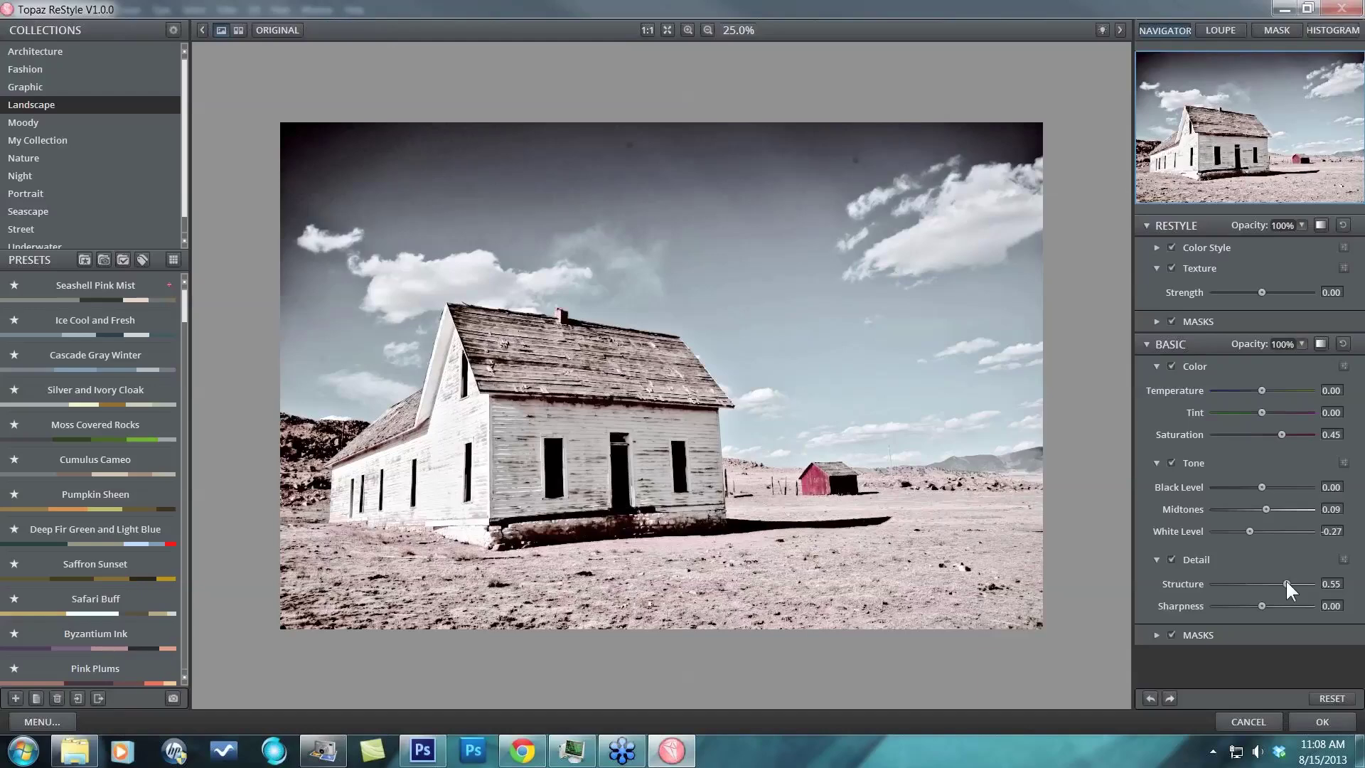
mouse_move(1291, 583)
mouse_down()
mouse_move(1309, 585)
mouse_move(1259, 579)
mouse_move(1284, 583)
mouse_up()
click(1171, 558)
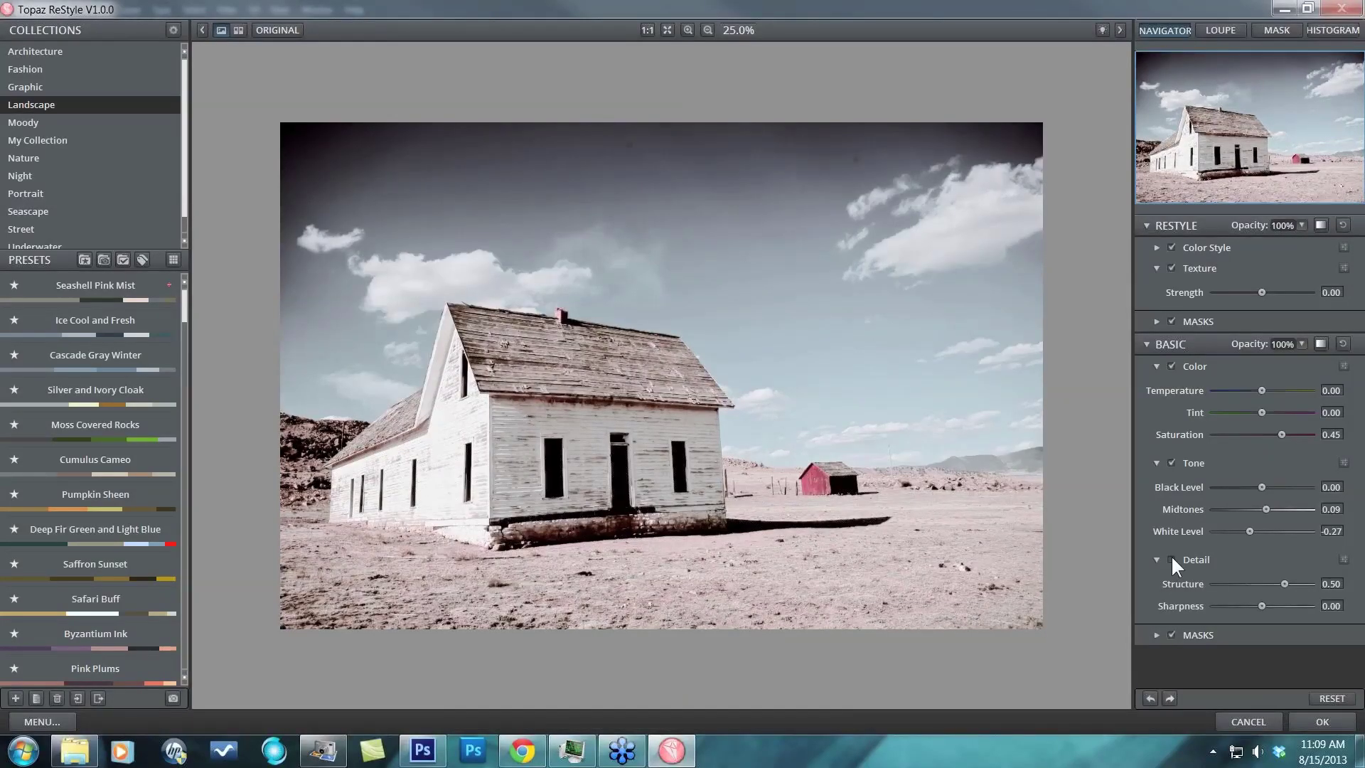
click(1171, 559)
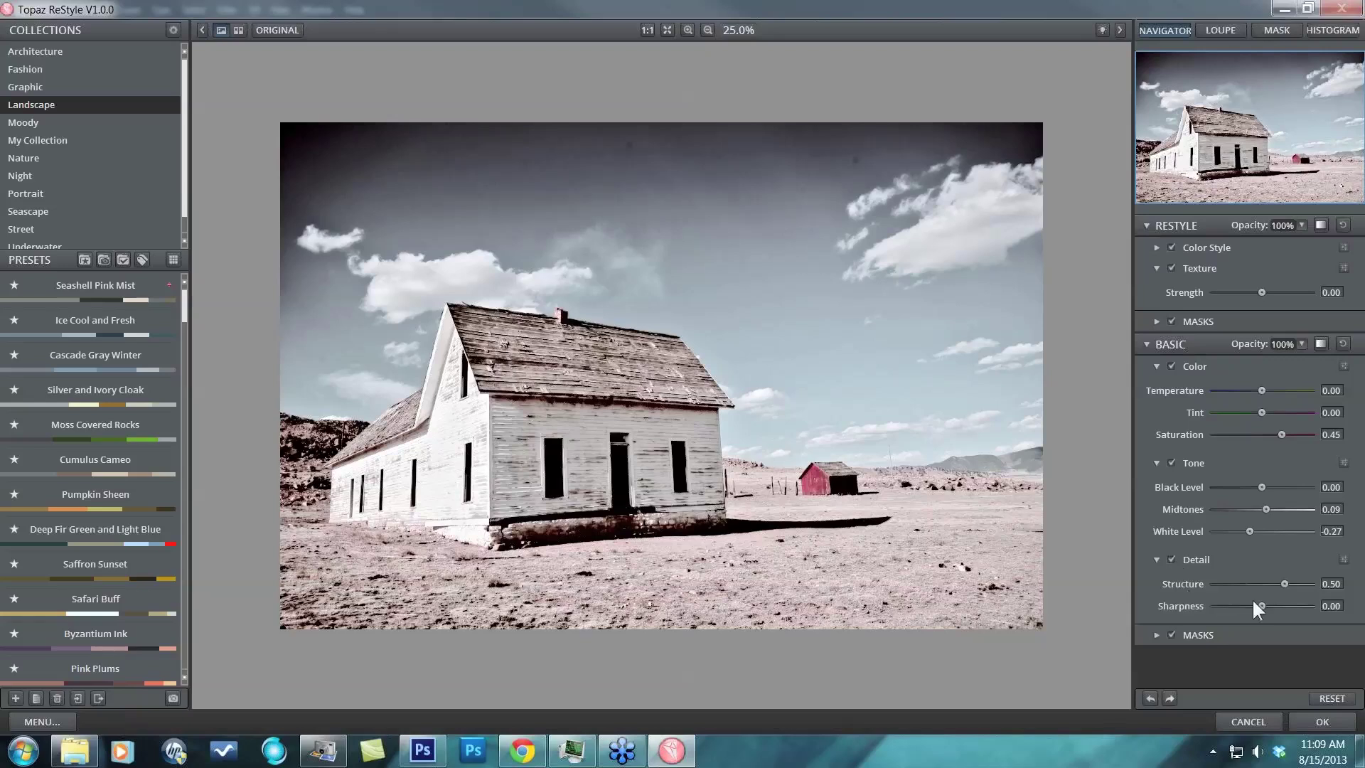
- Set Sharpness to 0.20 and expand Basic masking, scrolling down to the brush settings
drag(1262, 605, 1264, 606)
click(1155, 632)
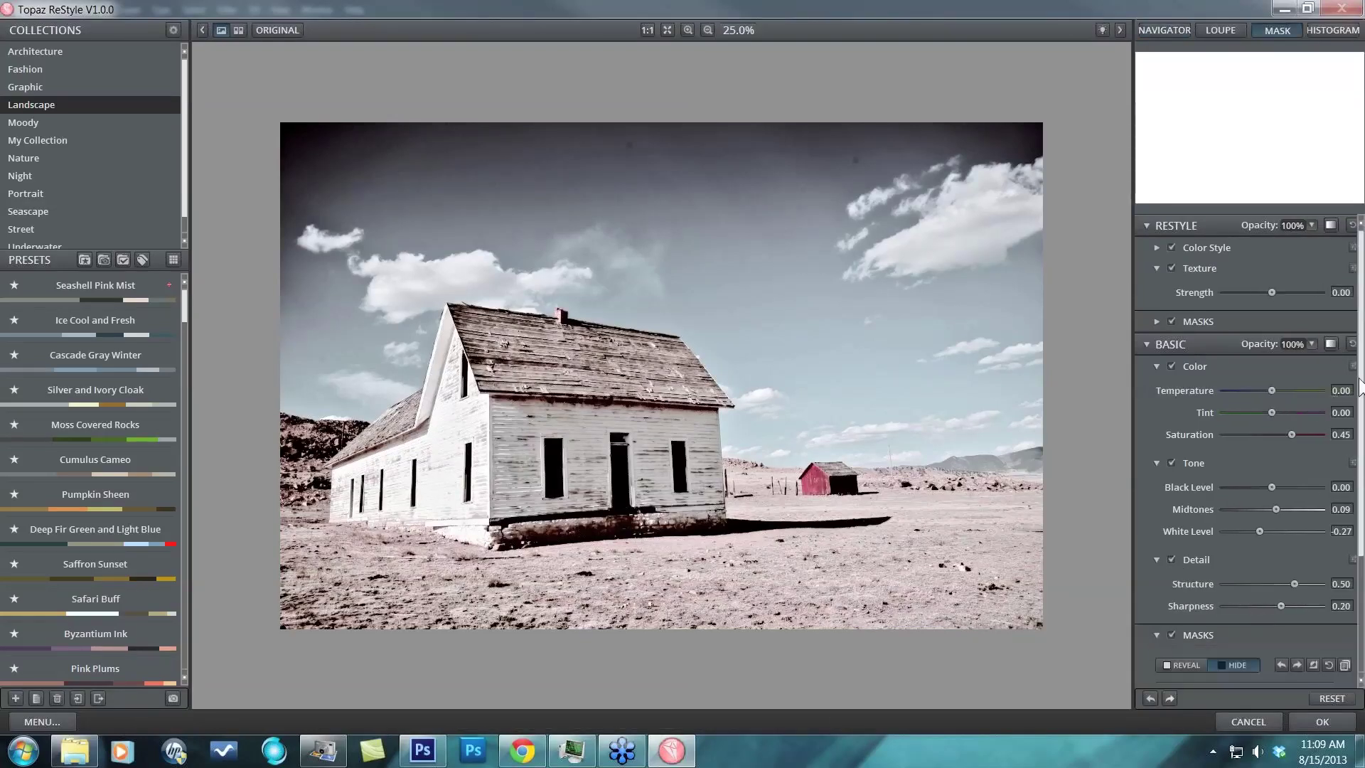
scroll(1221, 314, down, 2)
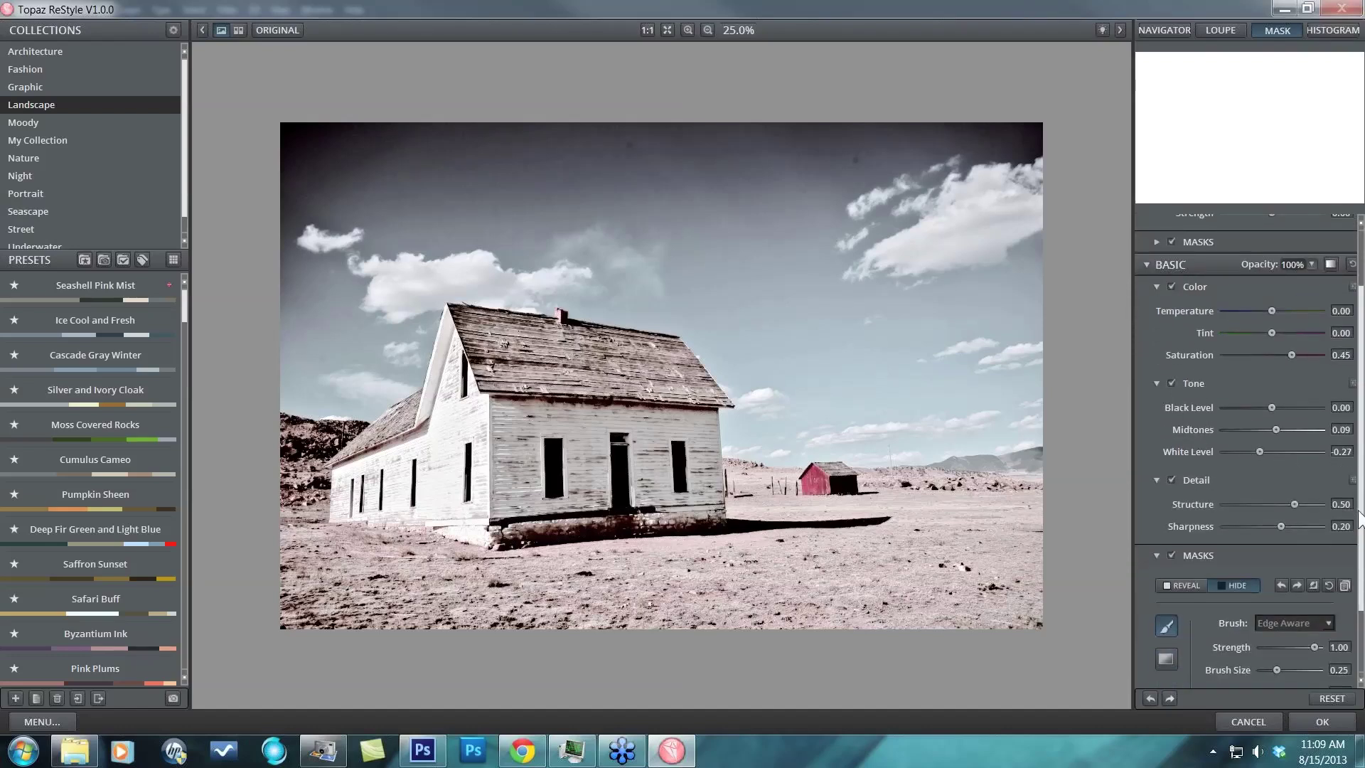
drag(1358, 513, 1357, 594)
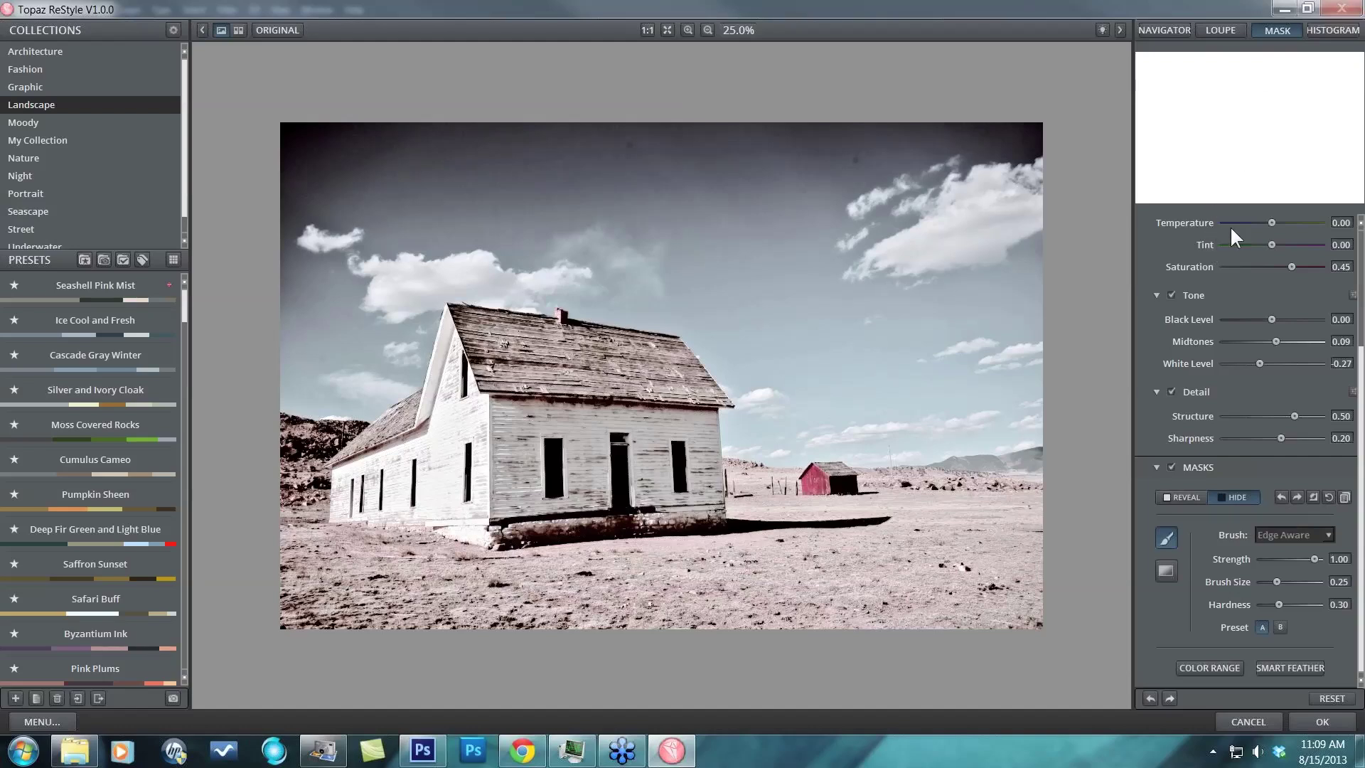
- Compare the photo with Basic adjustments hidden and shown, then reopen Basic mask editing with the brush settings in view
click(1312, 493)
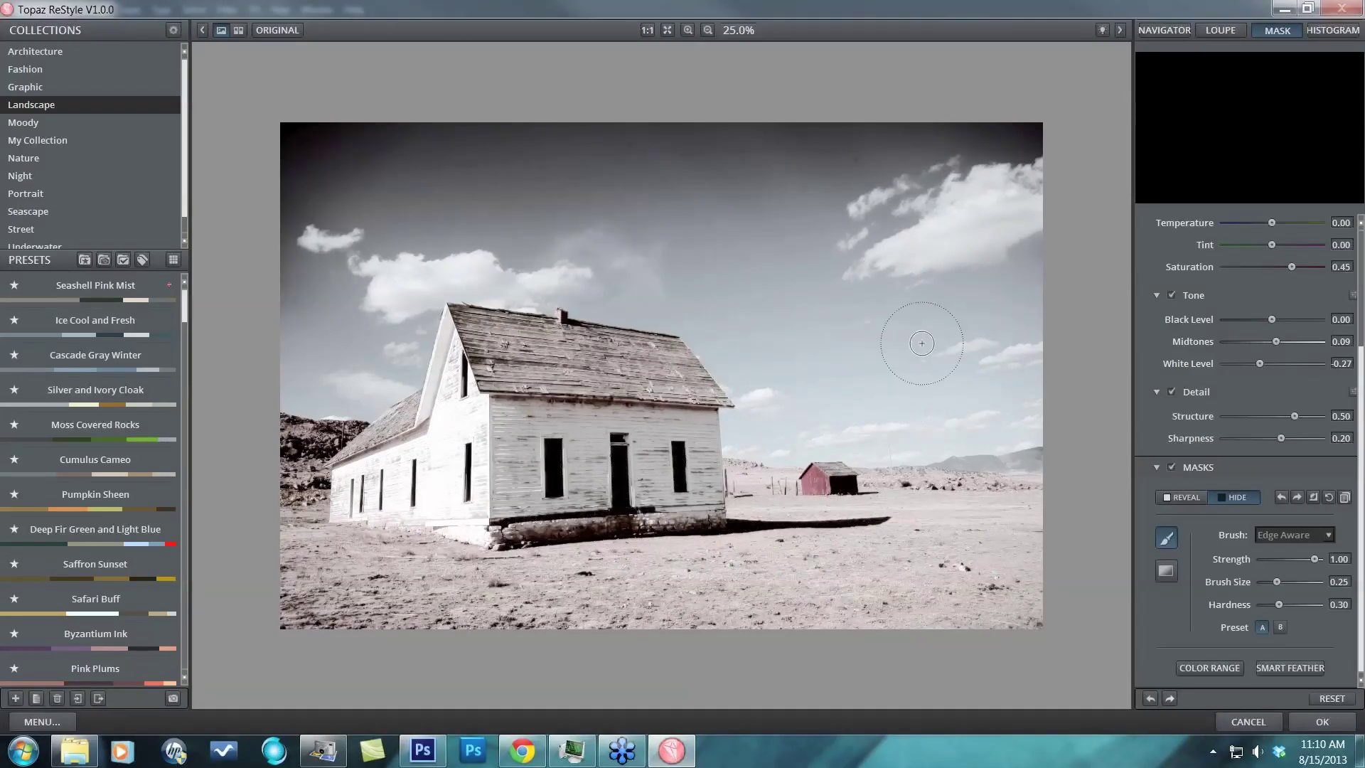
click(1314, 497)
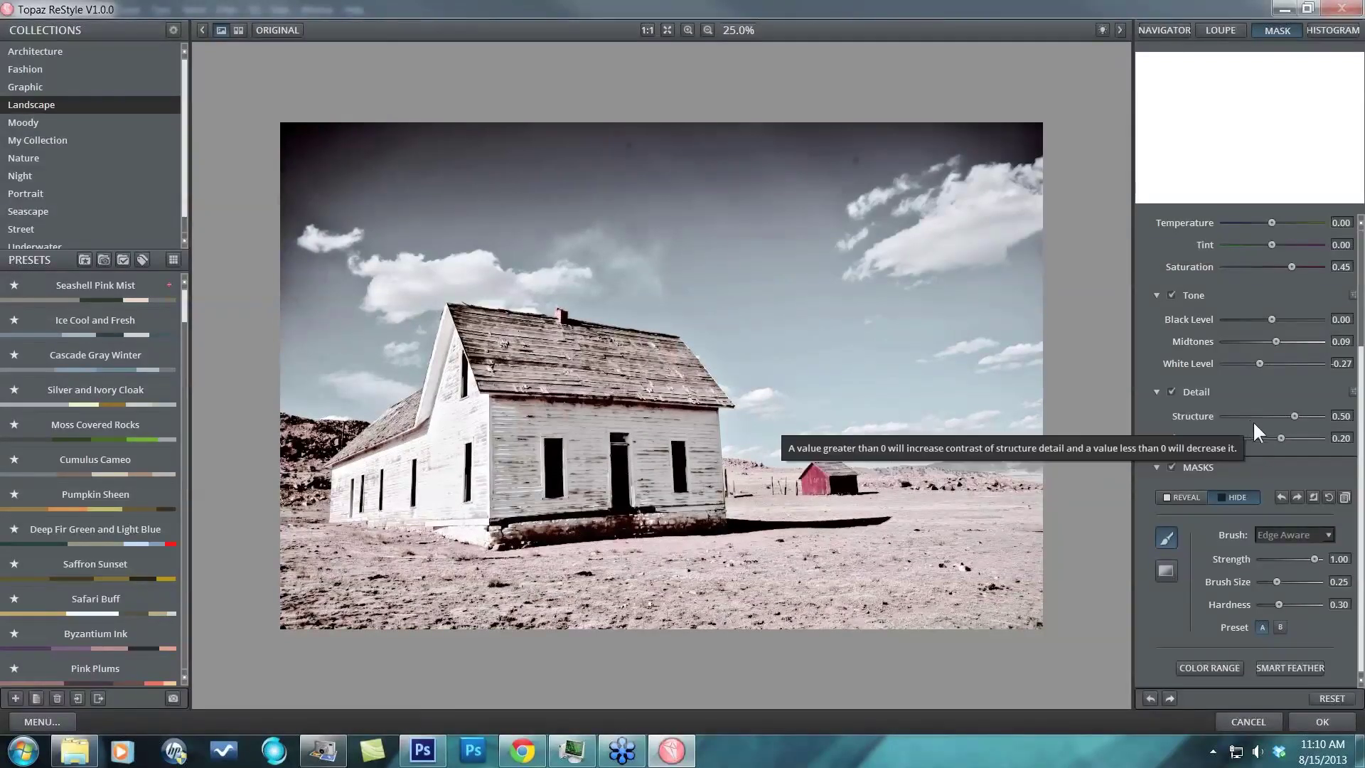
click(1345, 498)
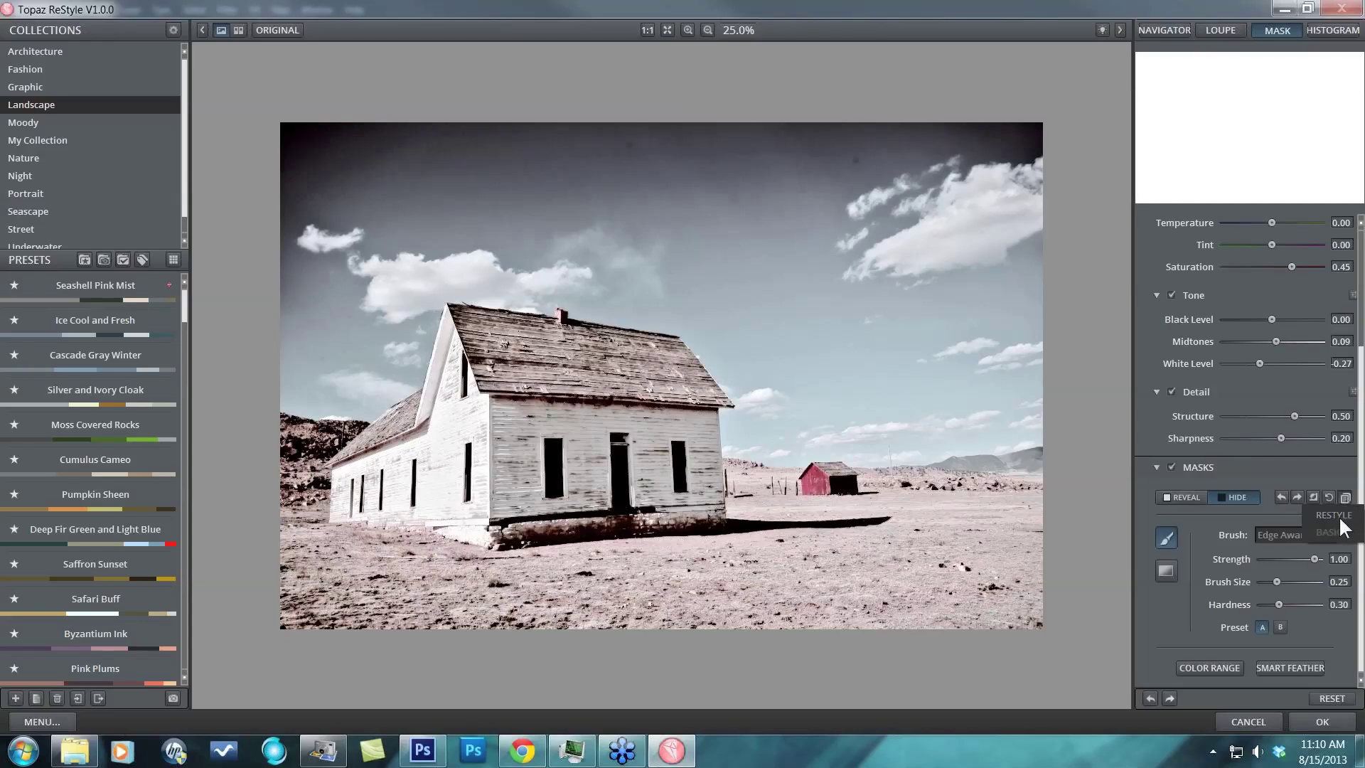
click(1313, 477)
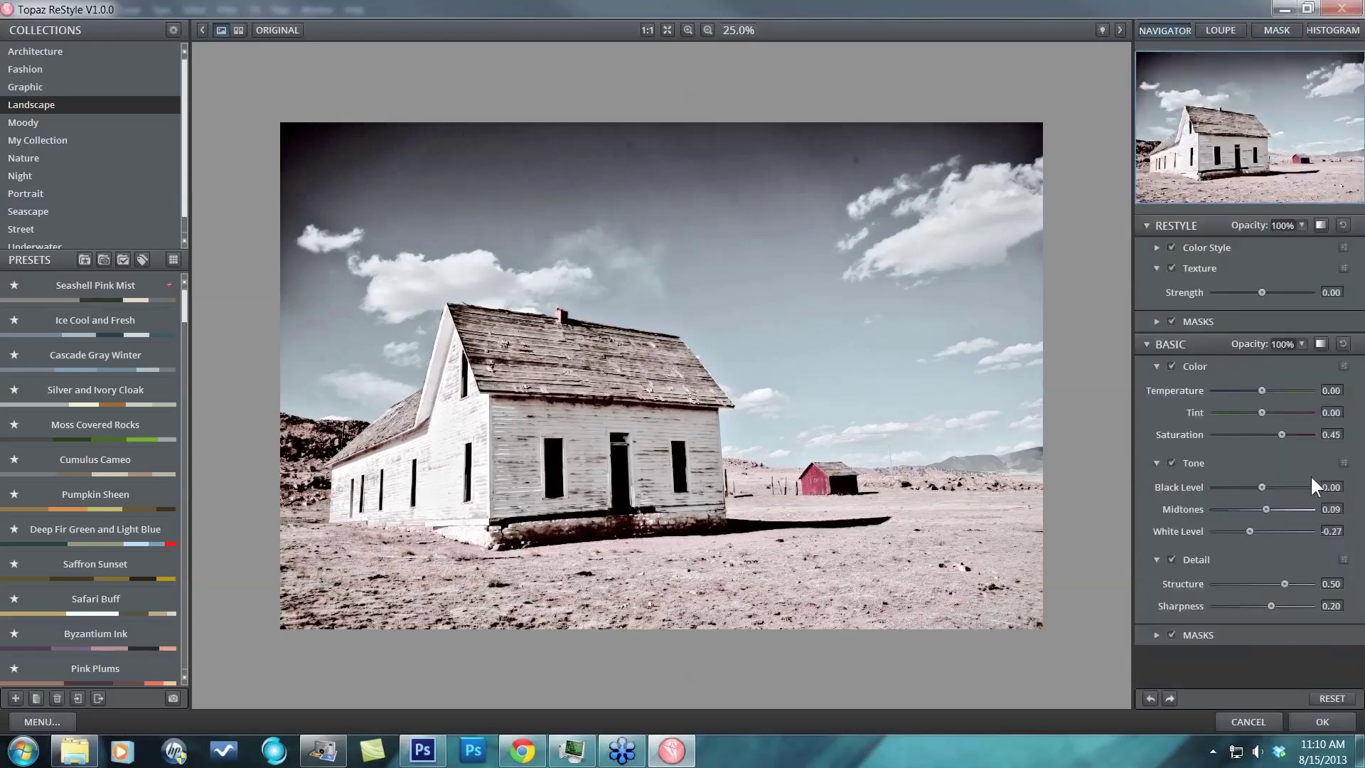
click(1156, 634)
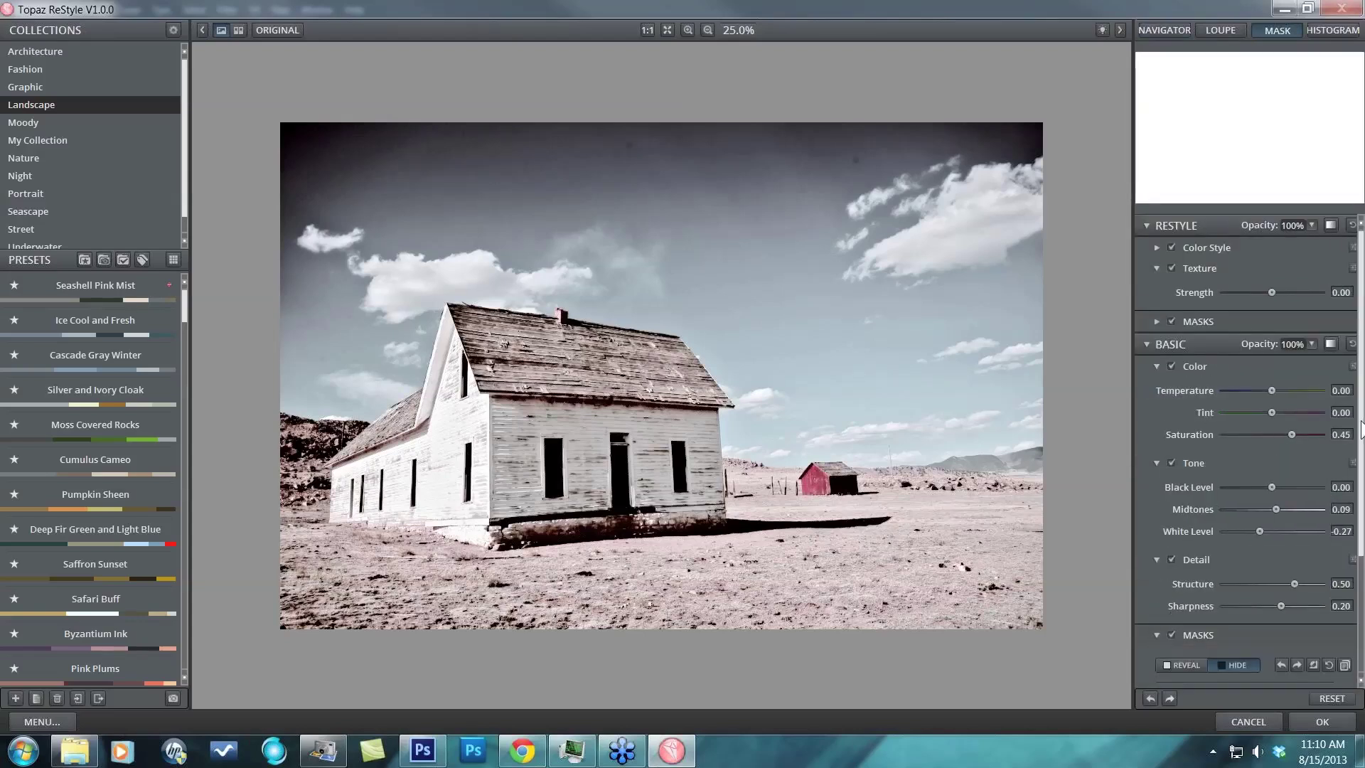
scroll(1361, 430, down, 2)
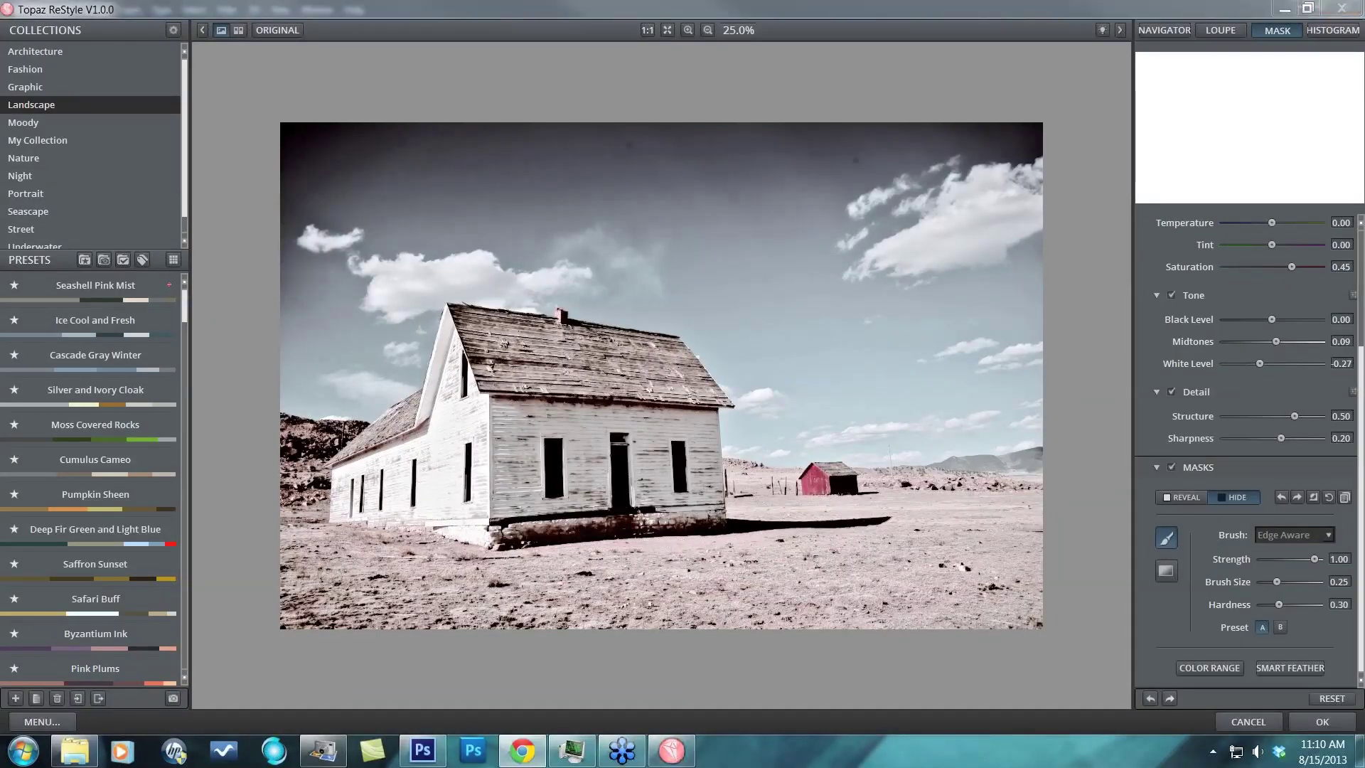
- Paint a Normal-brush test stroke across the sky, then set brush size 0.22 and hardness 0.18
click(1325, 532)
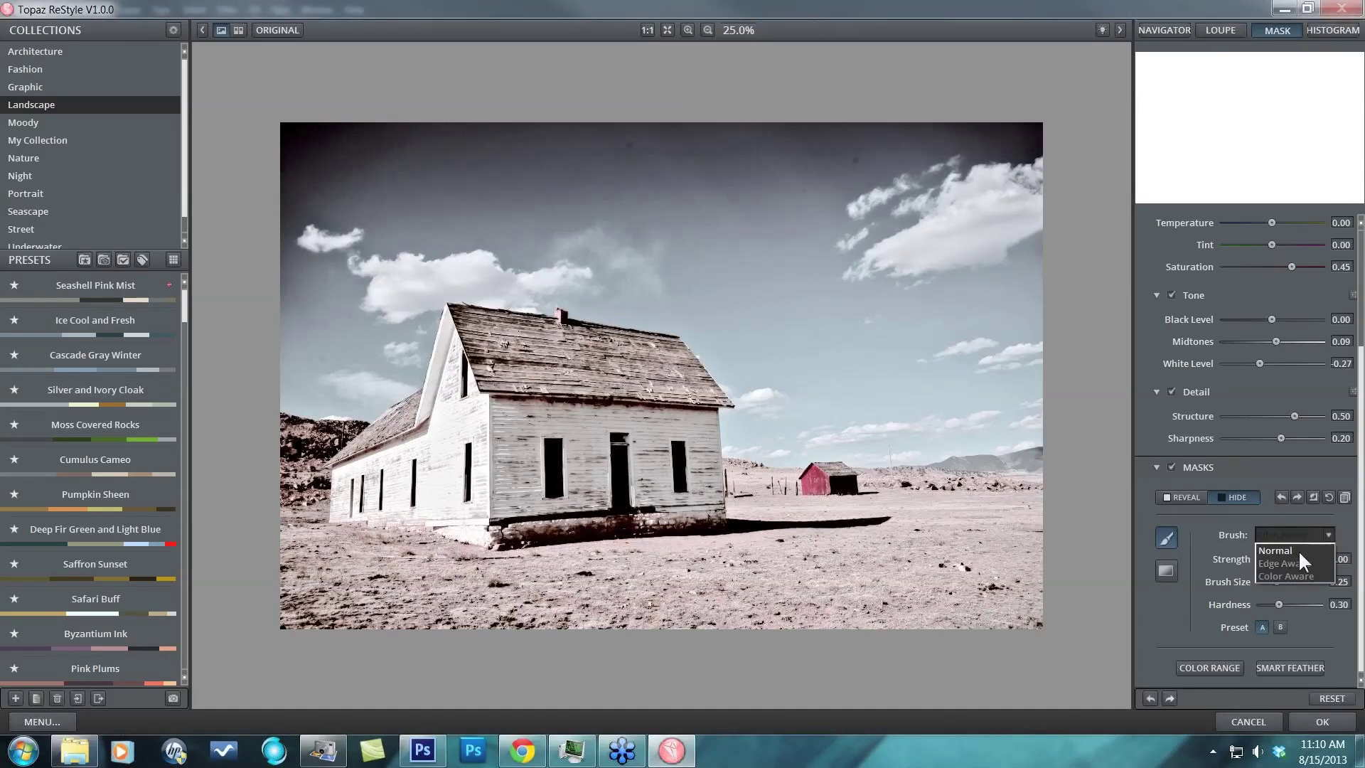
click(1298, 551)
click(617, 268)
mouse_move(749, 306)
mouse_down()
mouse_move(953, 384)
mouse_move(938, 335)
mouse_move(442, 220)
mouse_move(952, 244)
mouse_up()
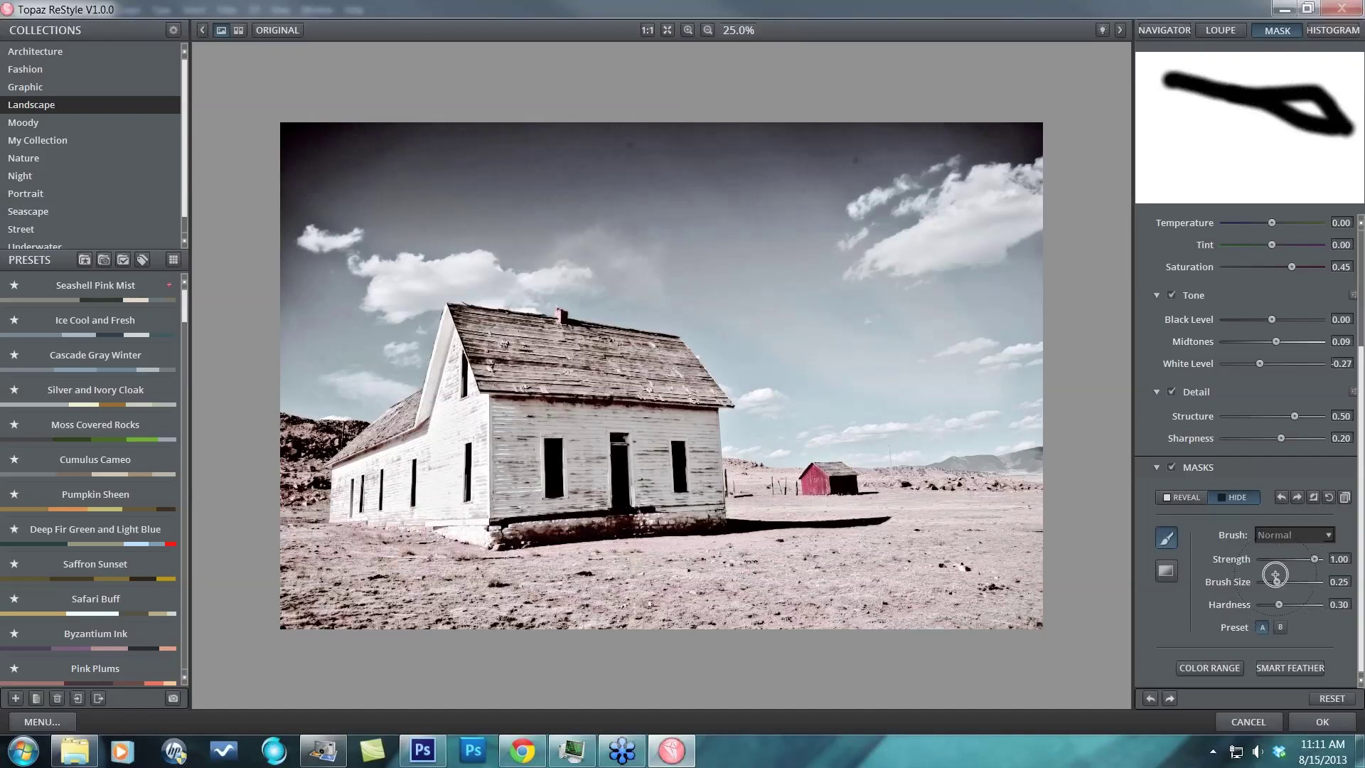
mouse_move(1276, 574)
mouse_down()
mouse_move(1291, 604)
mouse_move(1309, 604)
mouse_move(1273, 605)
mouse_up()
- Clear the mask and paint the sky and roof edges with an Edge Aware brush at size 0.55
click(1327, 497)
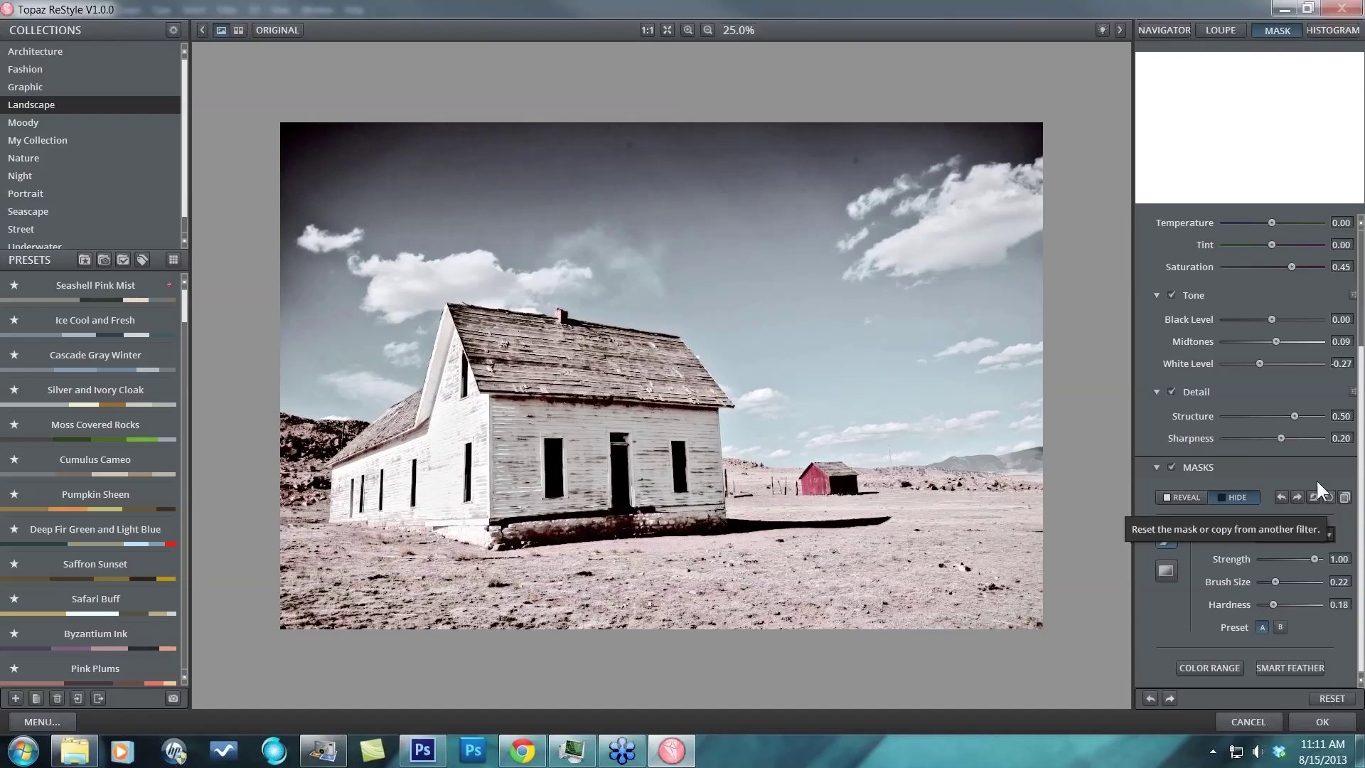
click(1329, 535)
click(1306, 560)
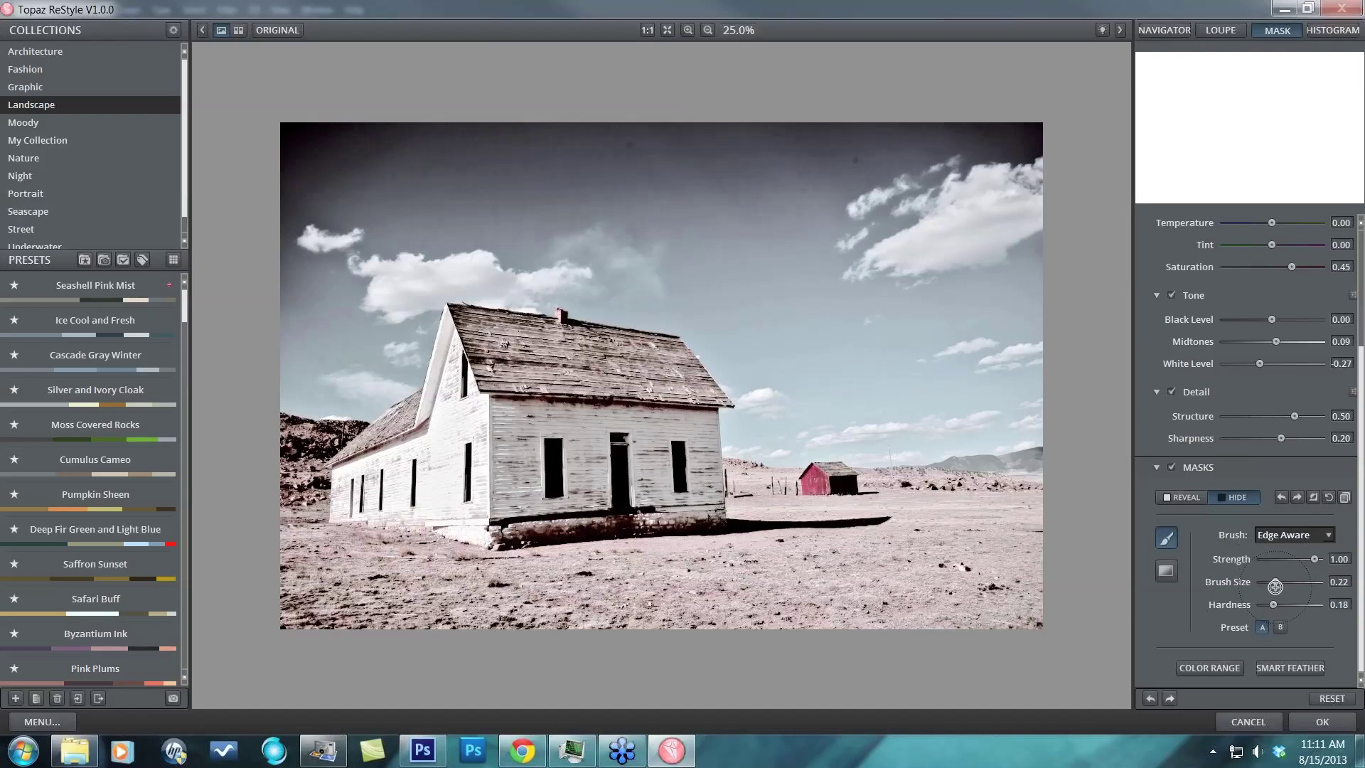
drag(1277, 584, 1292, 581)
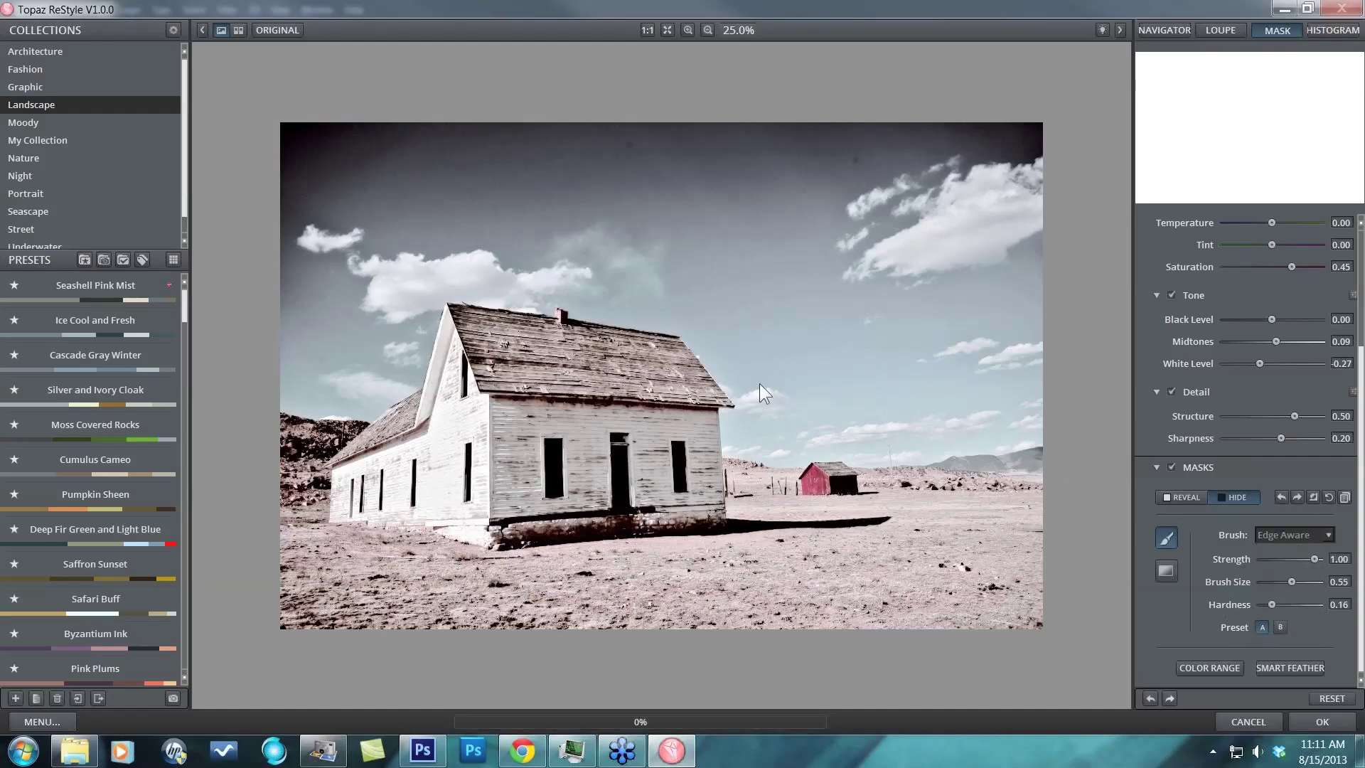
mouse_move(611, 292)
mouse_down()
mouse_move(472, 270)
mouse_move(398, 347)
mouse_move(327, 386)
mouse_move(409, 331)
mouse_move(557, 275)
mouse_move(735, 335)
mouse_move(748, 434)
mouse_move(949, 435)
mouse_move(1013, 413)
mouse_move(908, 374)
mouse_move(898, 214)
mouse_move(987, 310)
mouse_up()
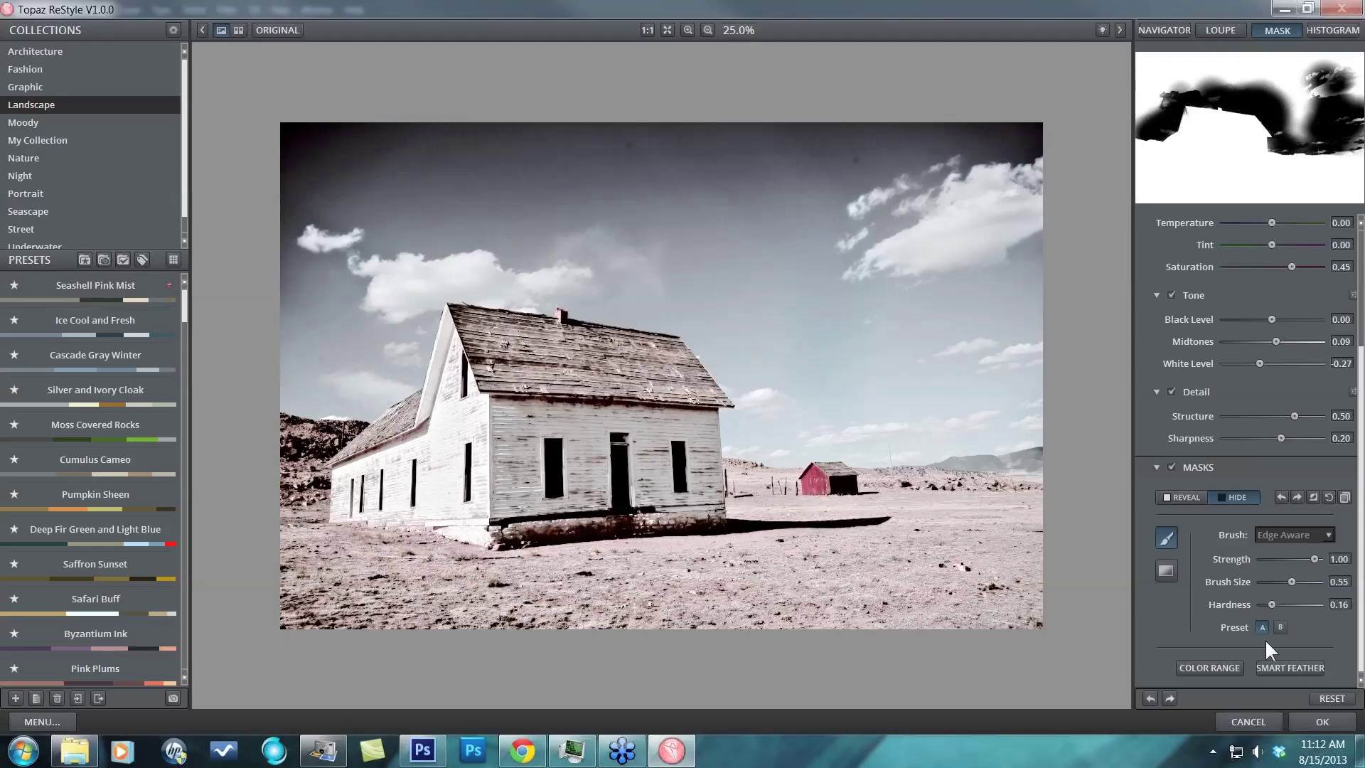
- Clear the mask and paint over the sky with a Color Aware brush using a sampled colour
click(1328, 497)
click(1326, 531)
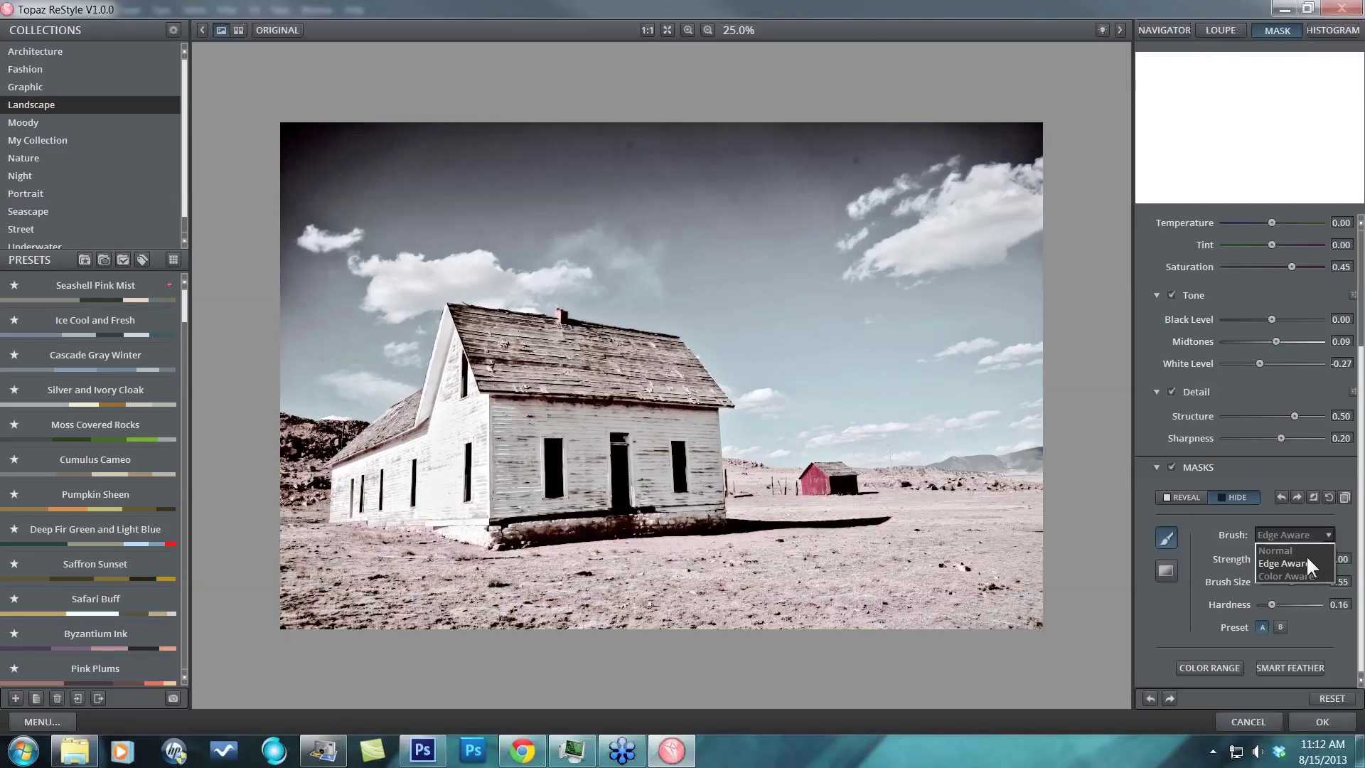
click(1303, 575)
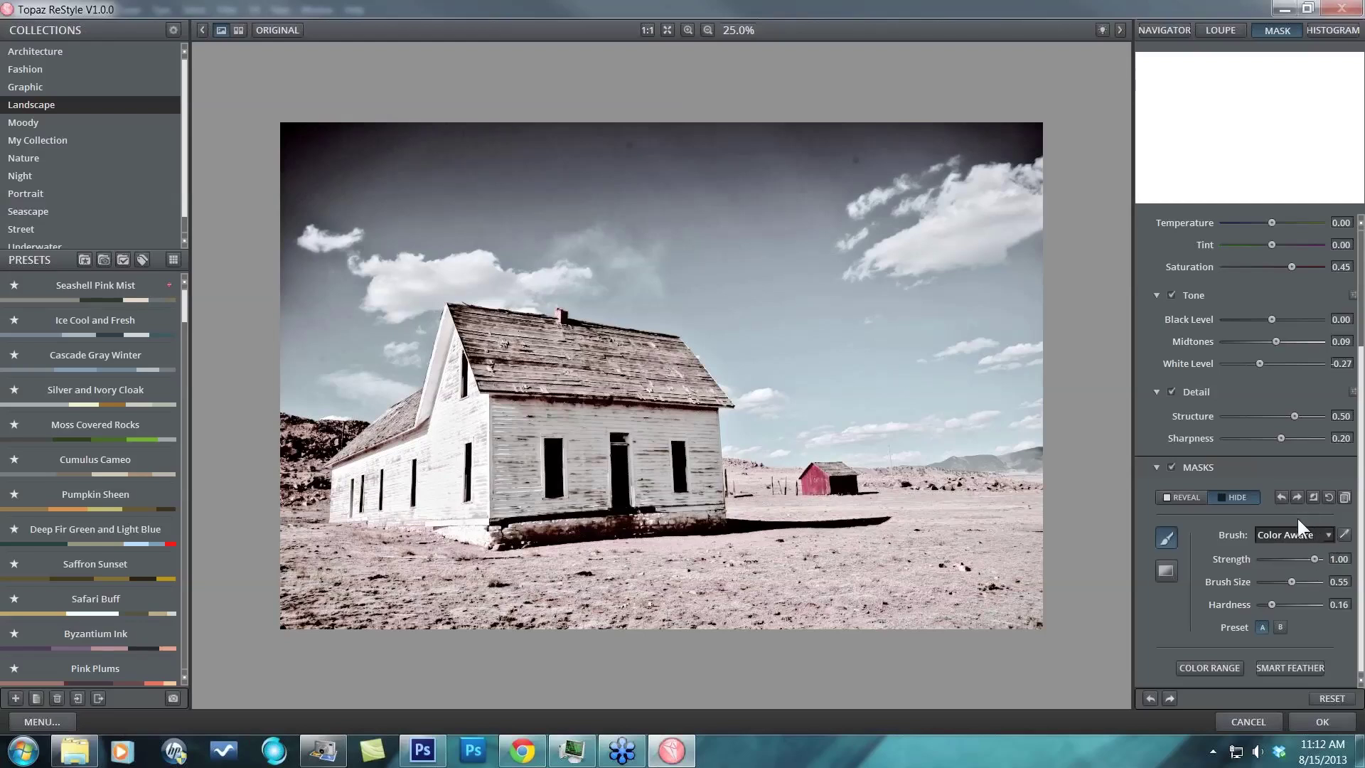
click(1345, 535)
mouse_move(684, 303)
mouse_down()
mouse_move(881, 227)
mouse_move(469, 156)
mouse_move(721, 176)
mouse_move(623, 297)
mouse_up()
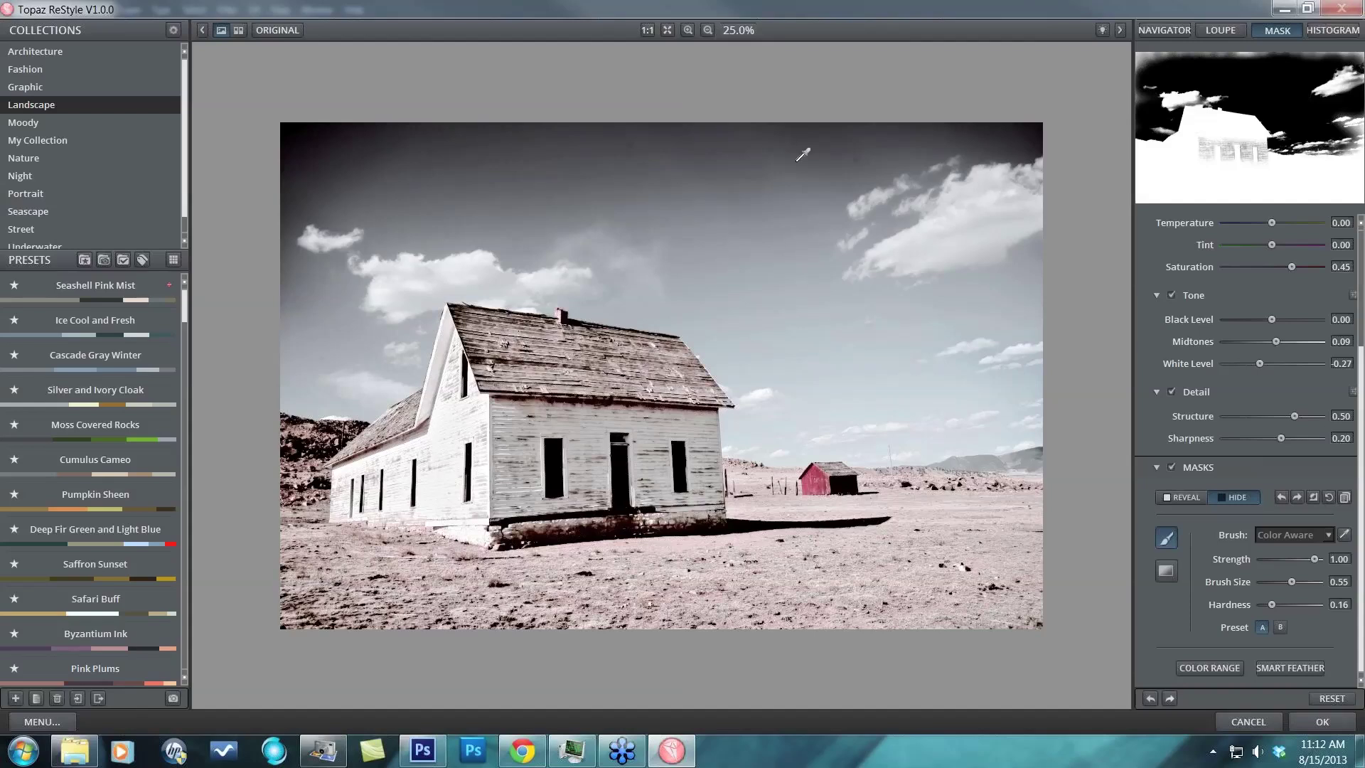
- Toggle the mask off and on to compare, leaving it switched off
click(1172, 467)
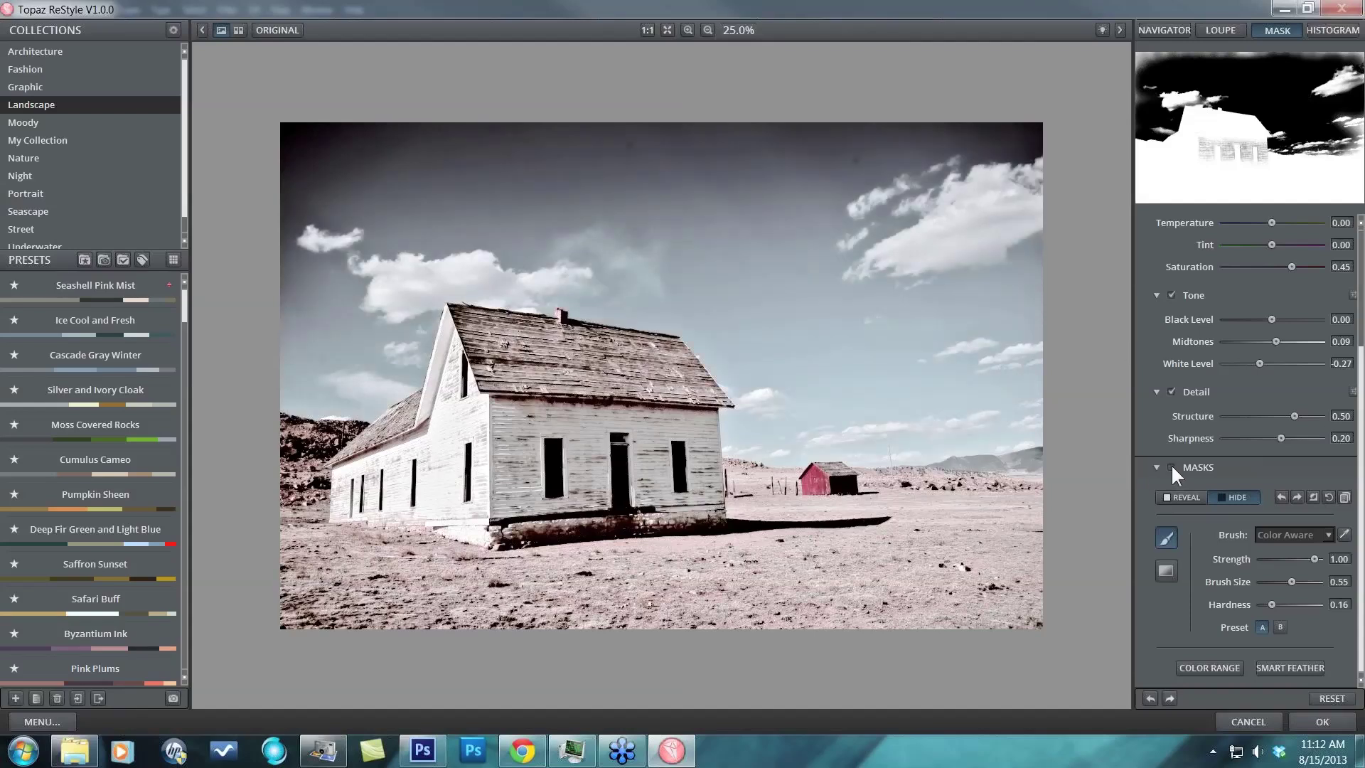
click(1172, 466)
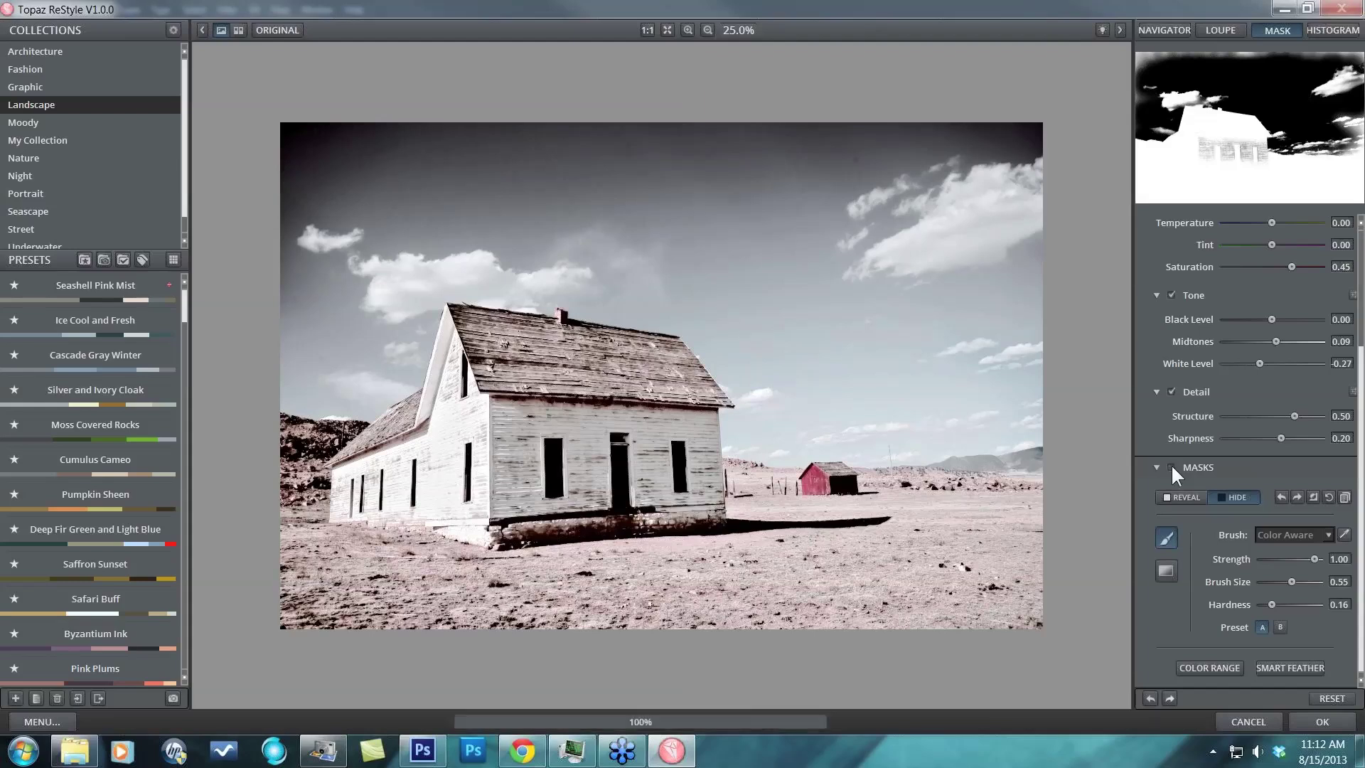
click(1172, 467)
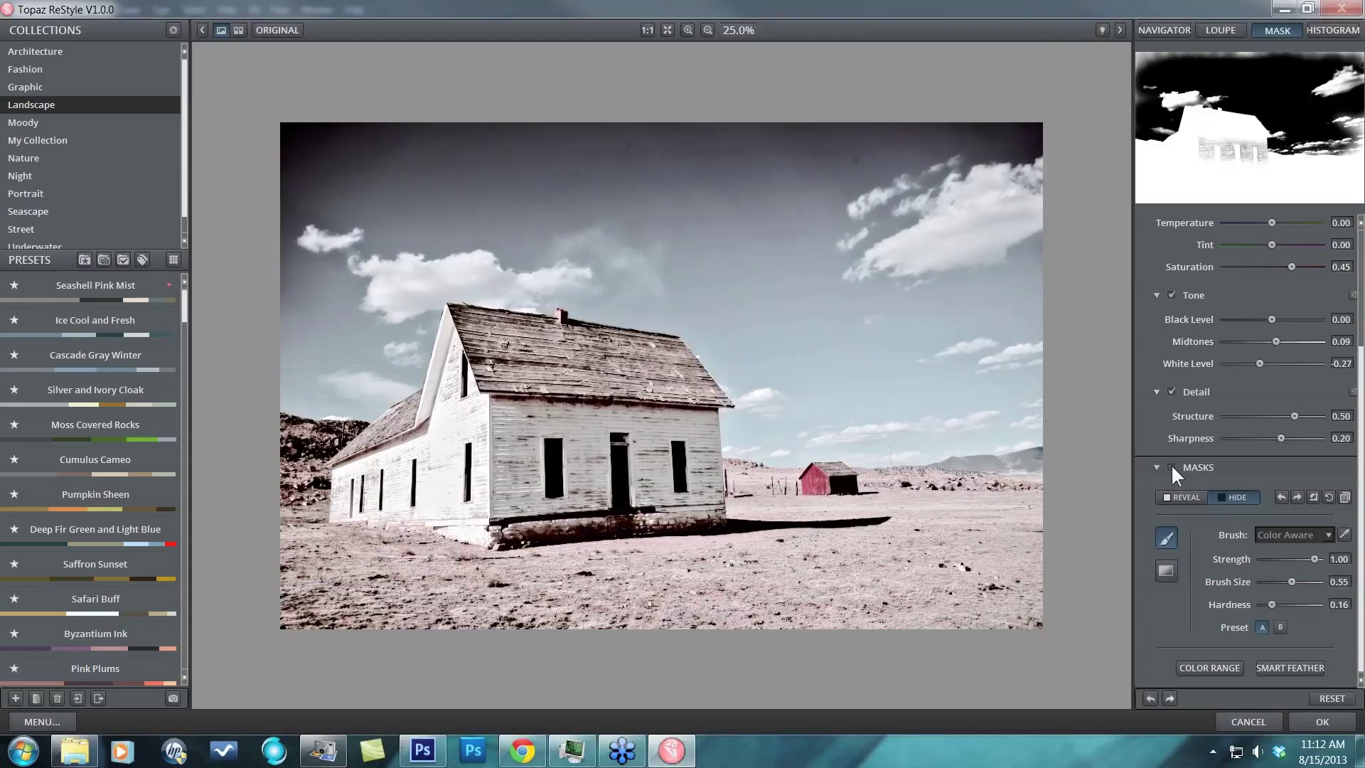
click(1171, 467)
click(1172, 467)
- Draw linear gradients from sky to ground, then a radial spot and reflected band near the bottom
click(1166, 570)
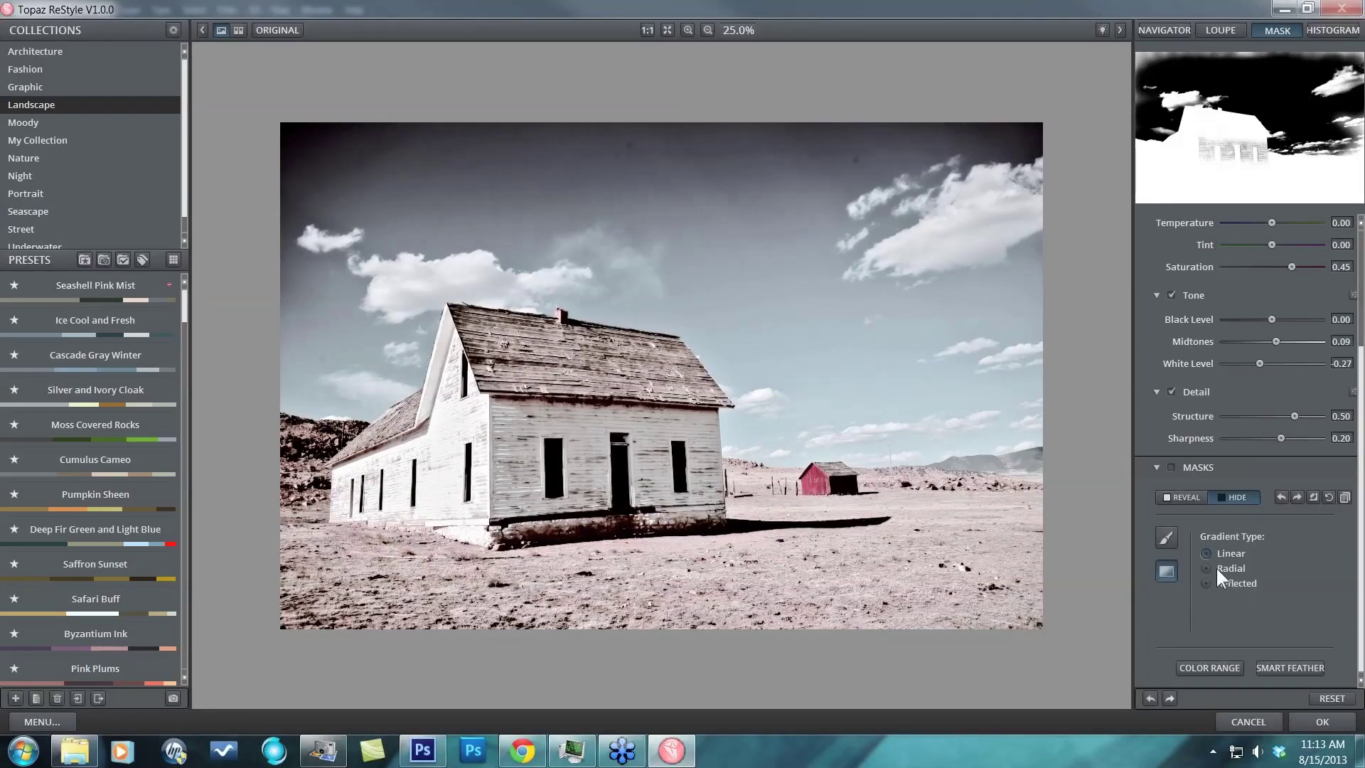
drag(805, 272, 819, 419)
drag(767, 355, 777, 498)
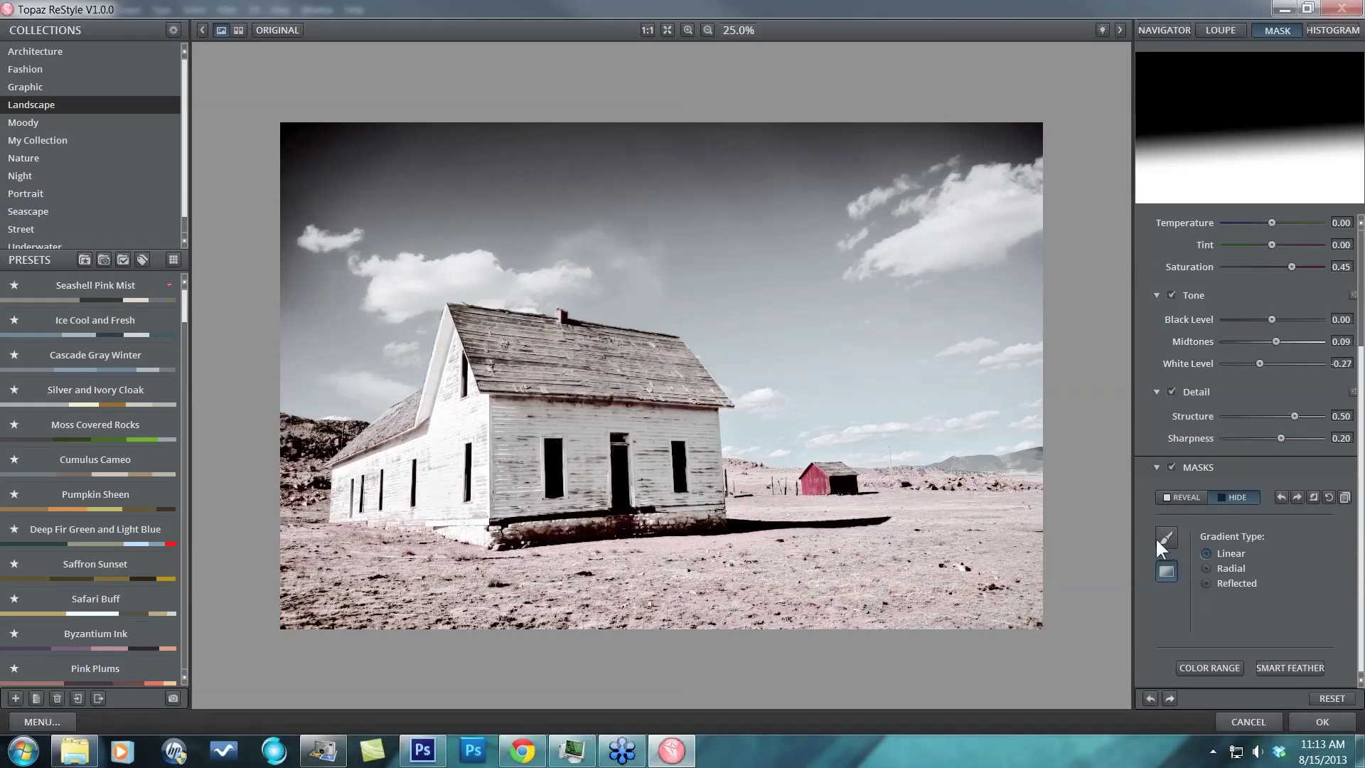
click(1207, 569)
drag(809, 551, 946, 551)
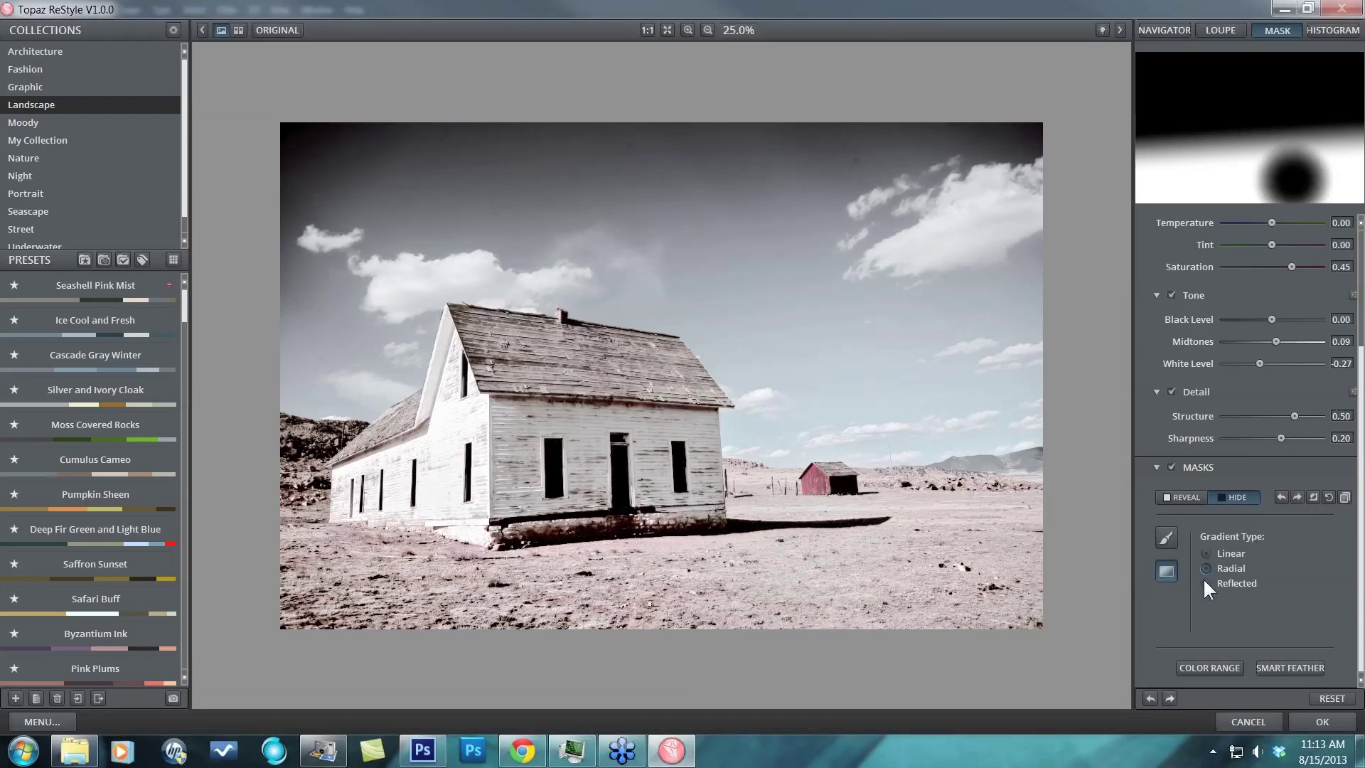
drag(391, 555, 455, 565)
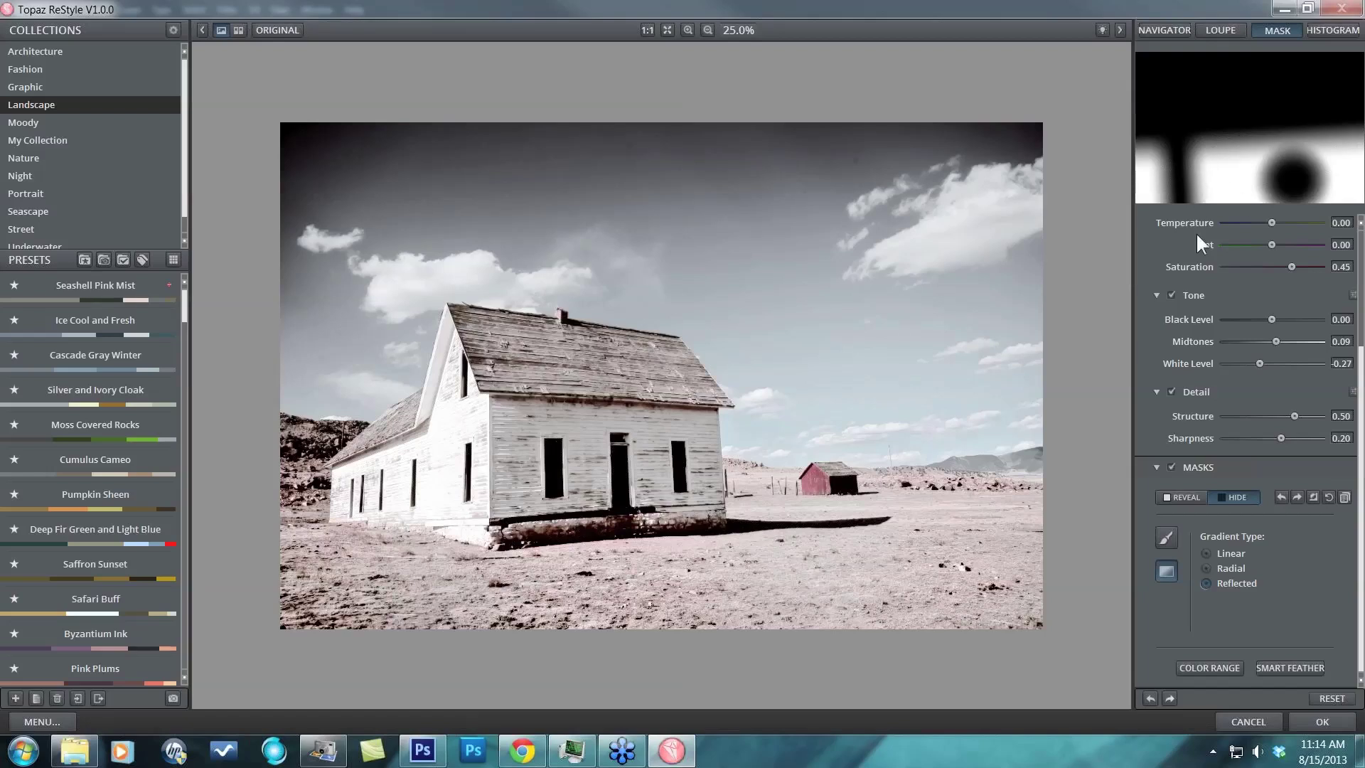
- Reset the mask to white and bring up Color Range settings at Size 0.50, Sensitivity 0.60
click(1329, 497)
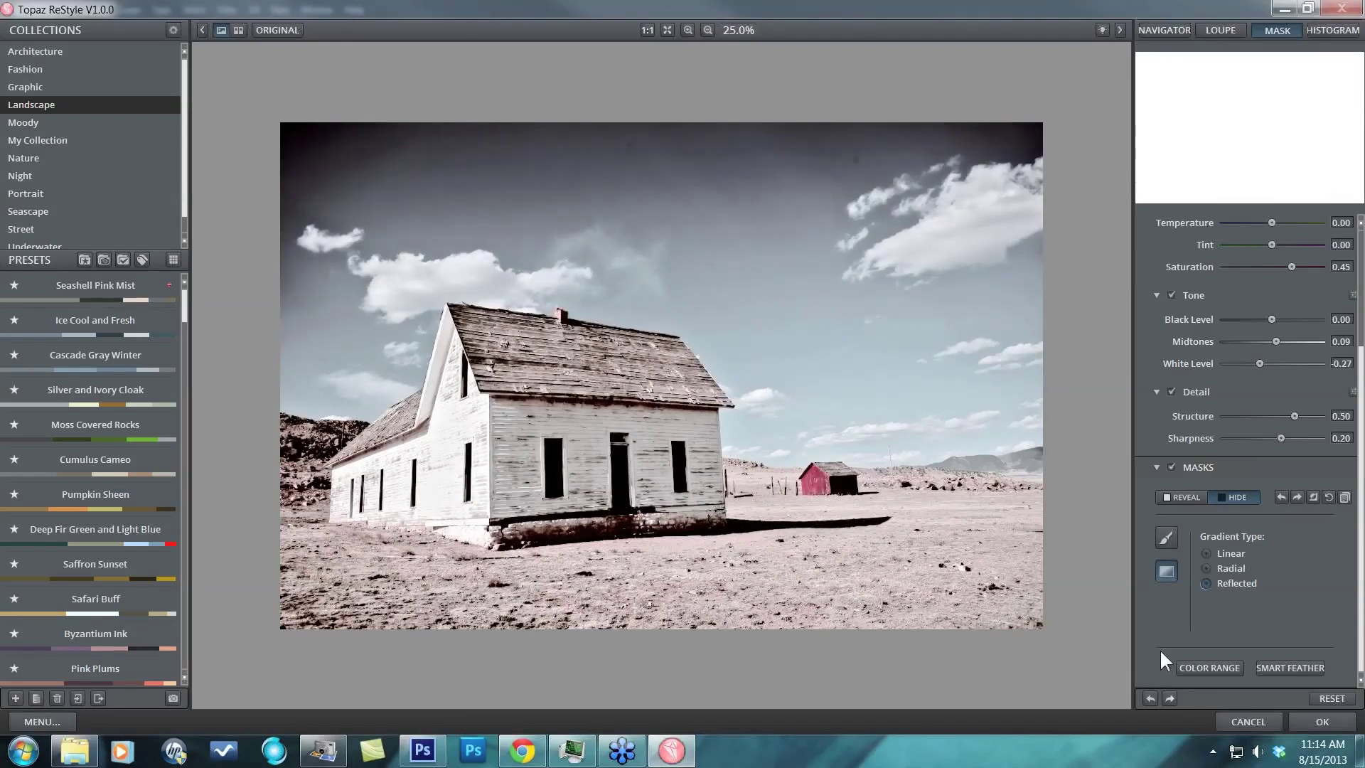
click(1210, 669)
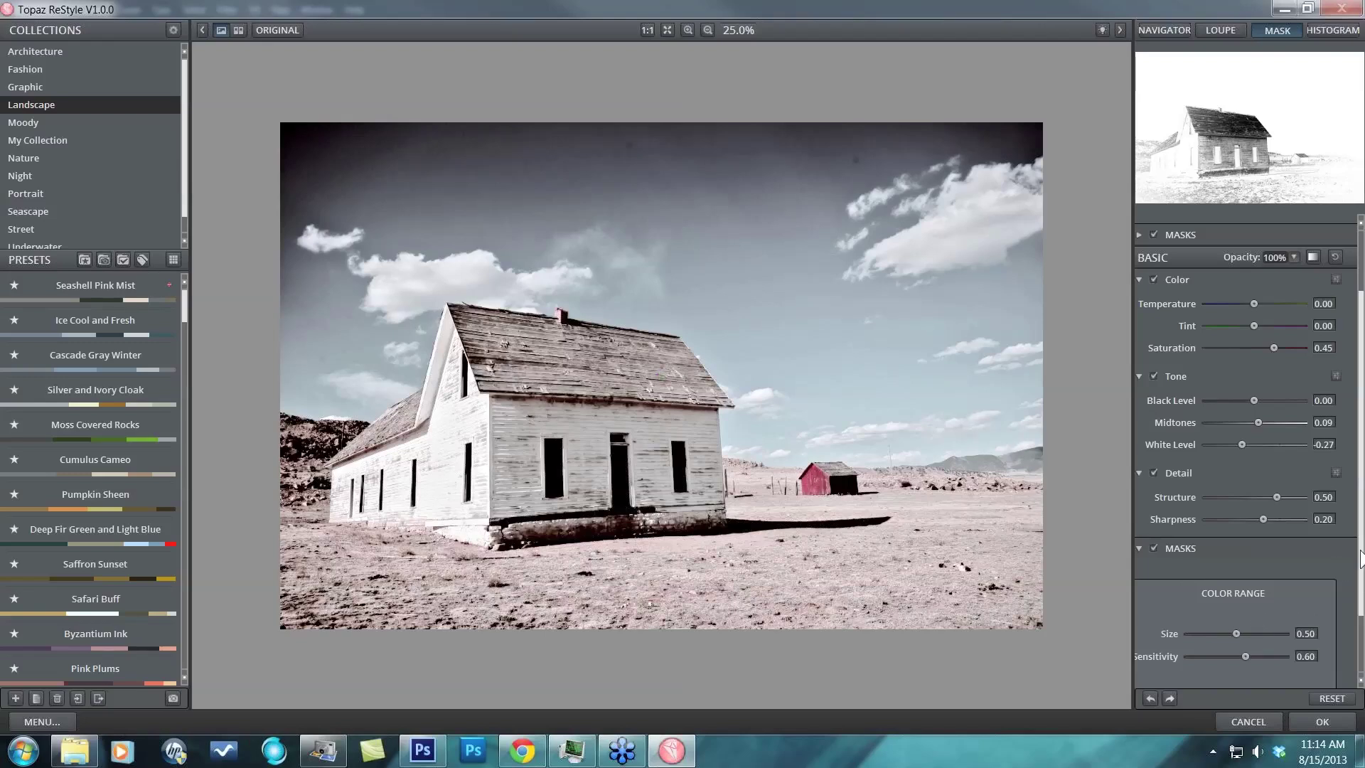
scroll(1349, 565, down, 2)
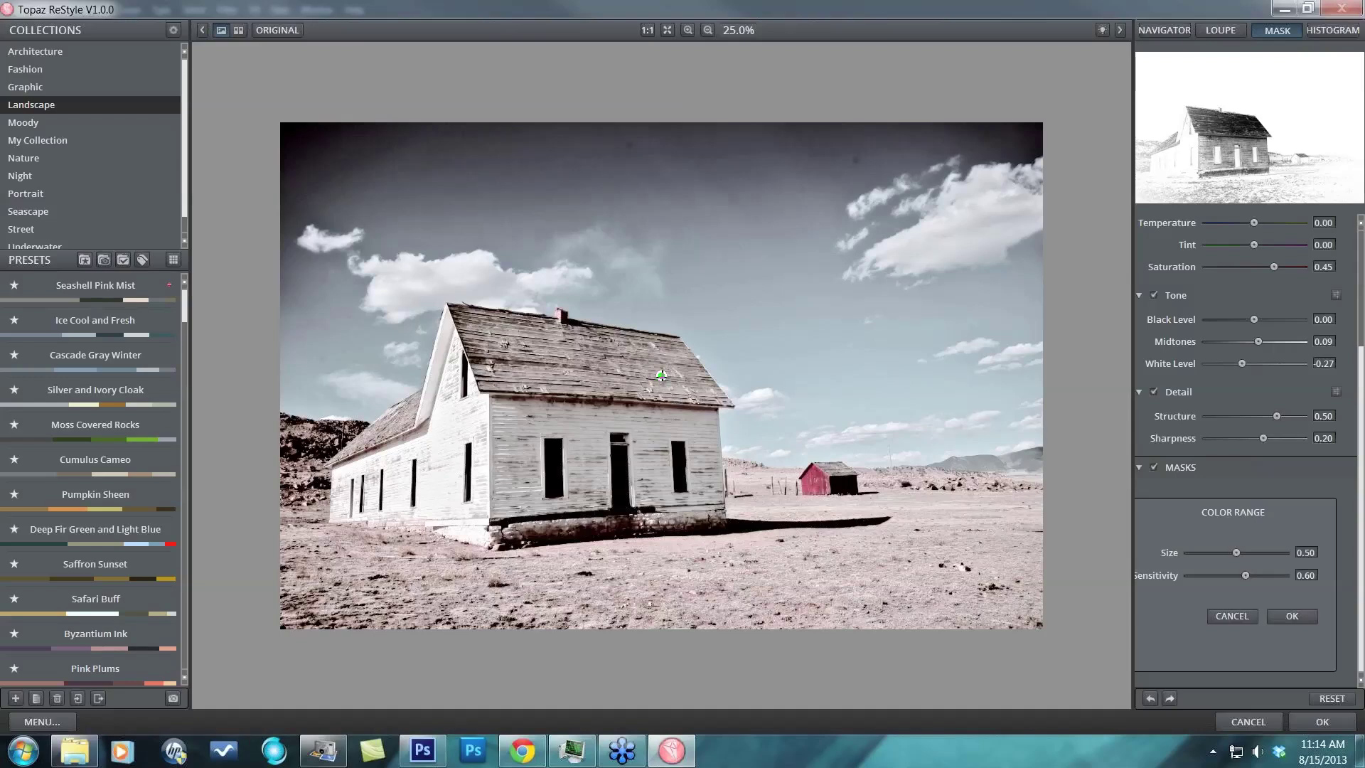
- Apply a sky-sampled Color Range mask at Size 1.00, Sensitivity 0.34, then turn it off to compare
click(767, 219)
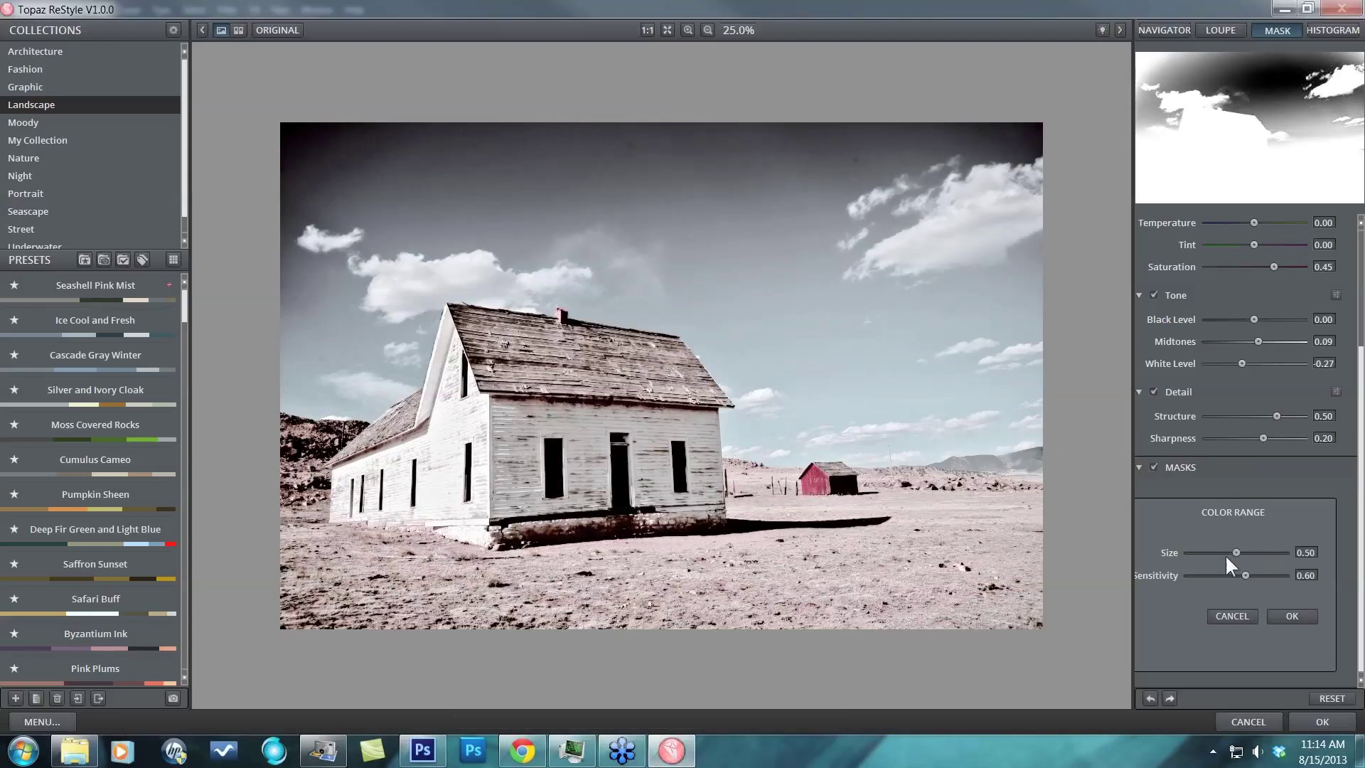
drag(1236, 552, 1289, 556)
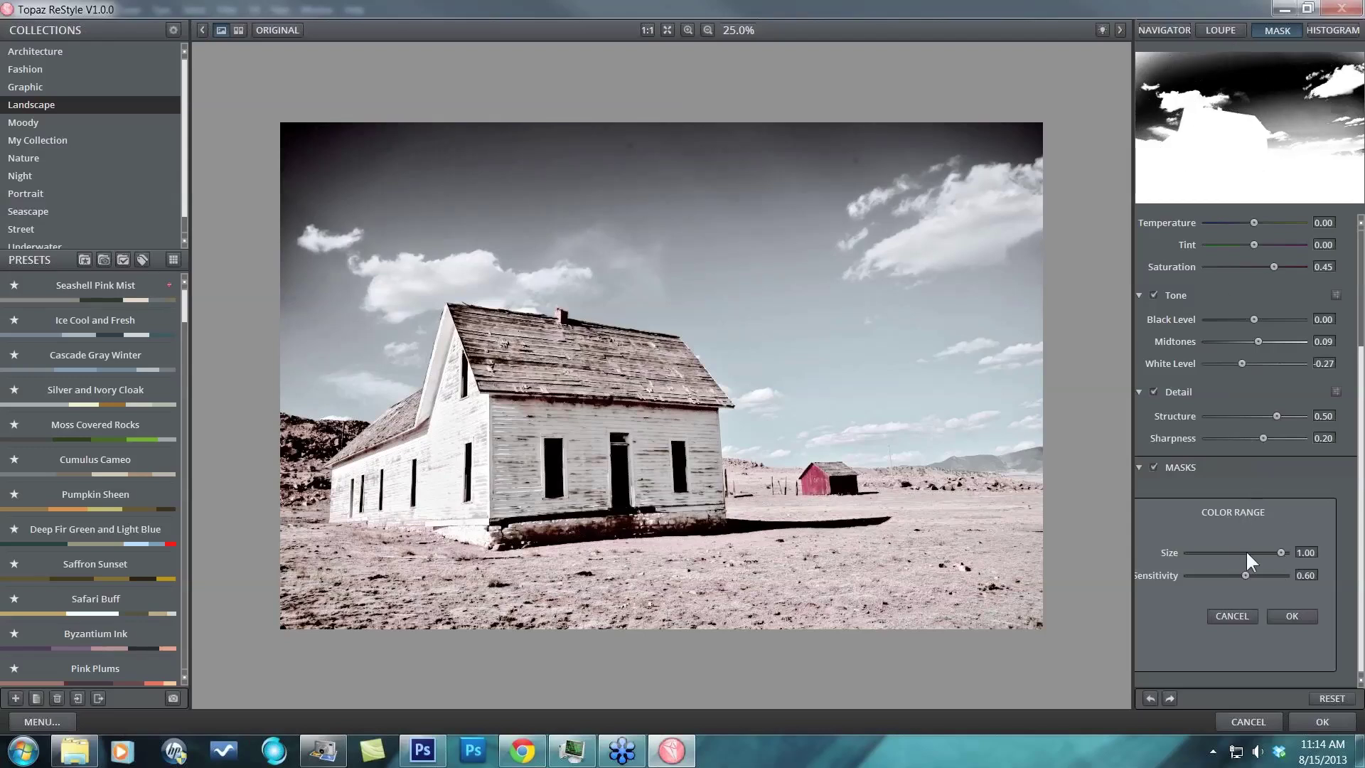
drag(1244, 575, 1215, 575)
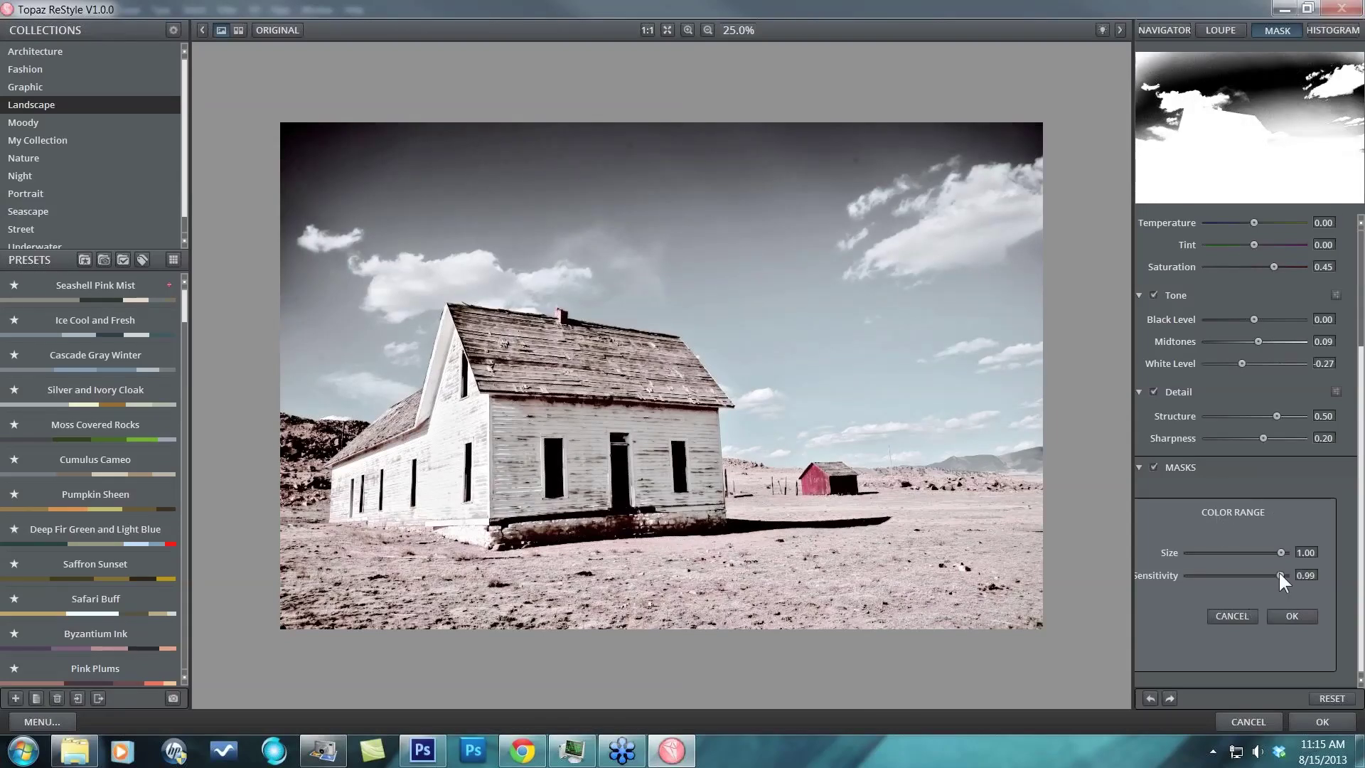
drag(1191, 576, 1220, 577)
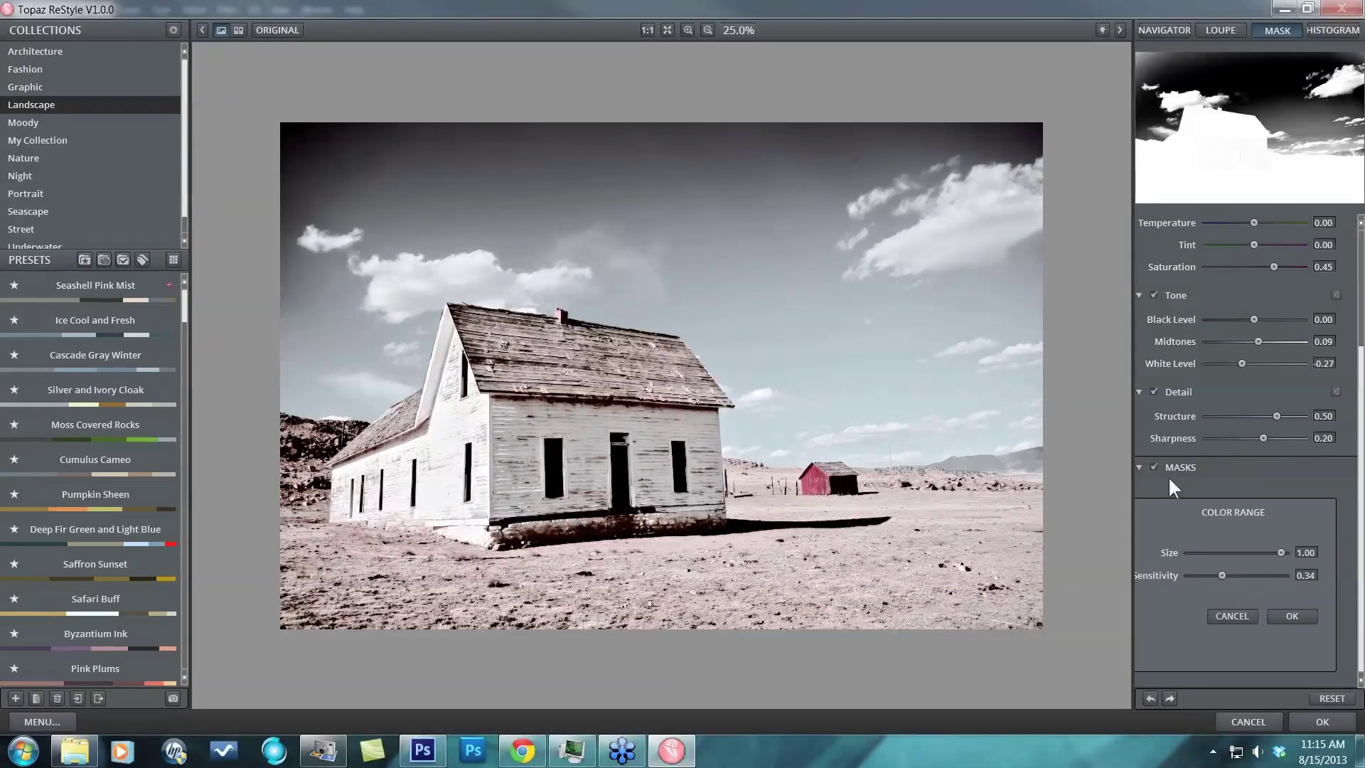
click(1288, 617)
click(1154, 548)
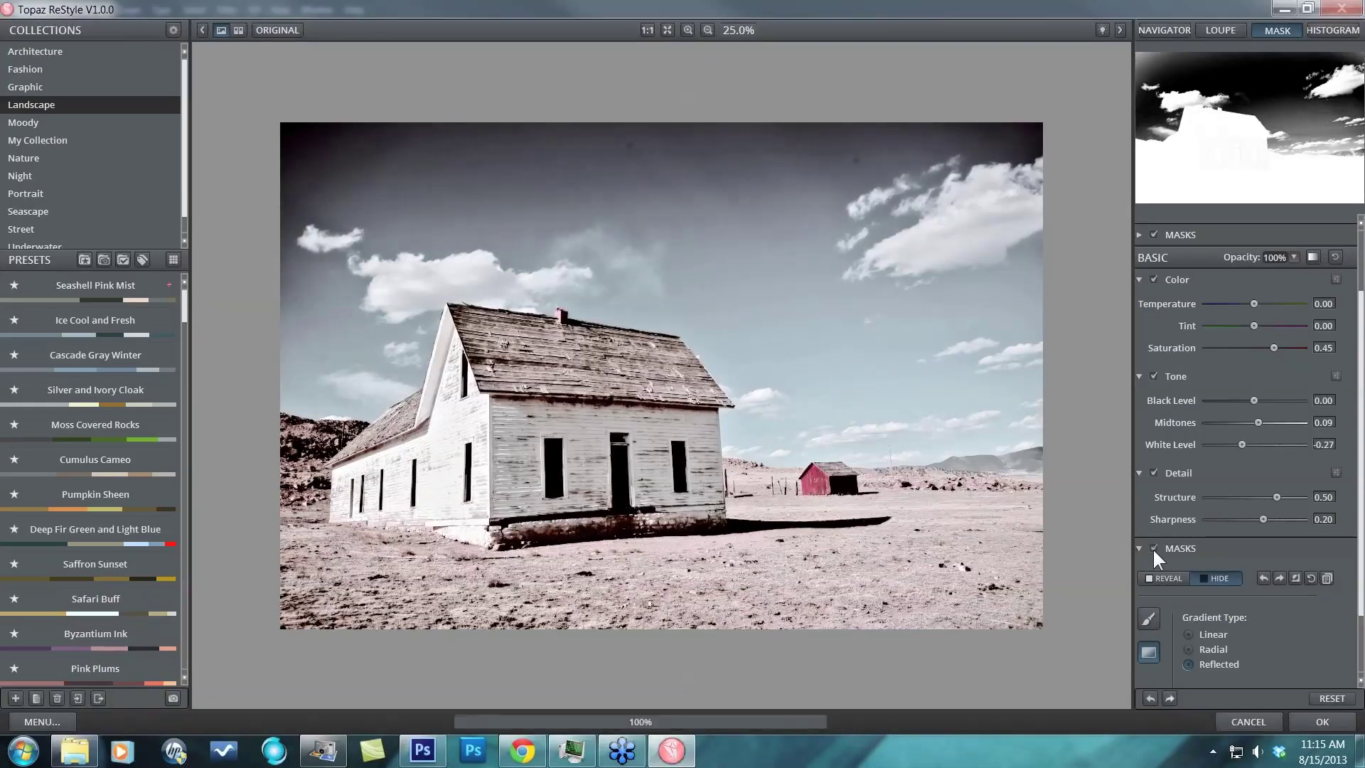
- Re-enable the mask and set Smart Feather: Radius 0.16, Aware 0.68, Contrast 0.07, Strength -0.75
click(1153, 548)
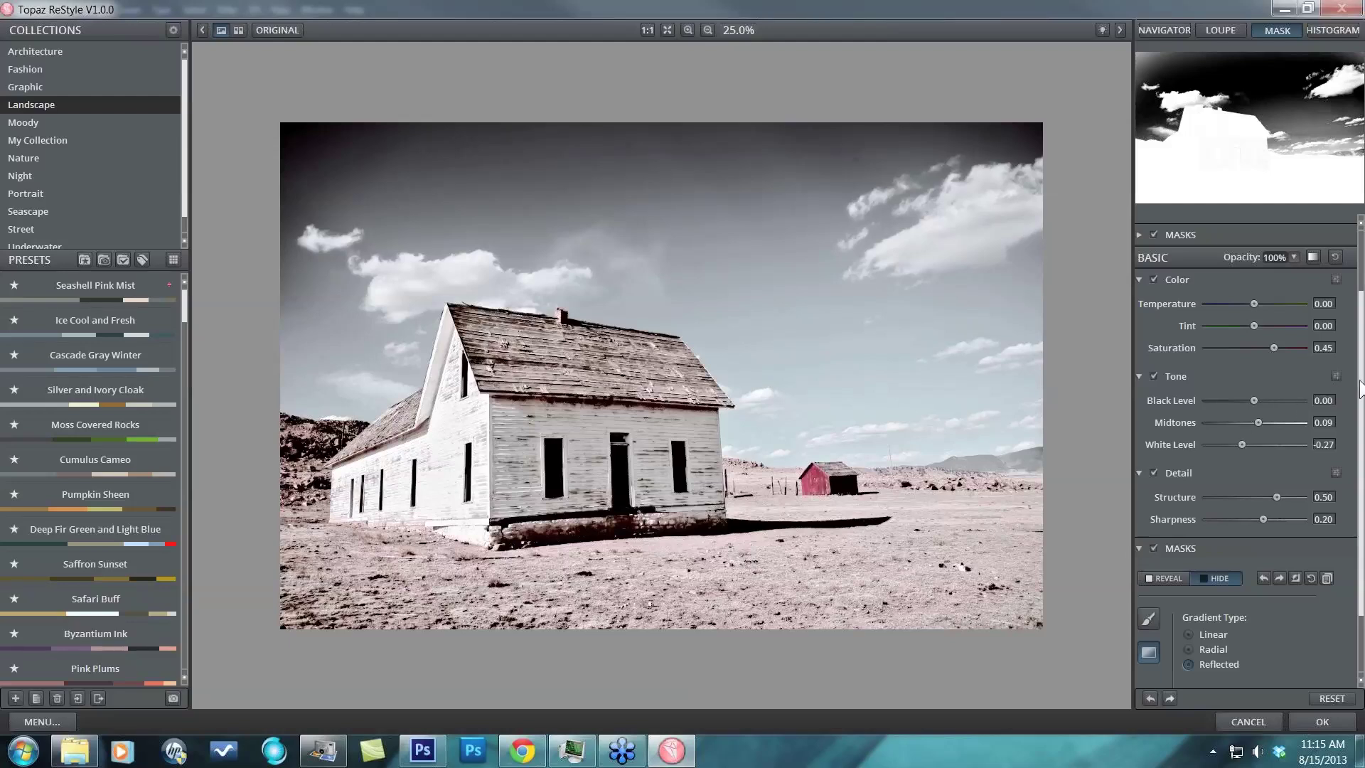
scroll(1350, 390, down, 3)
click(1266, 666)
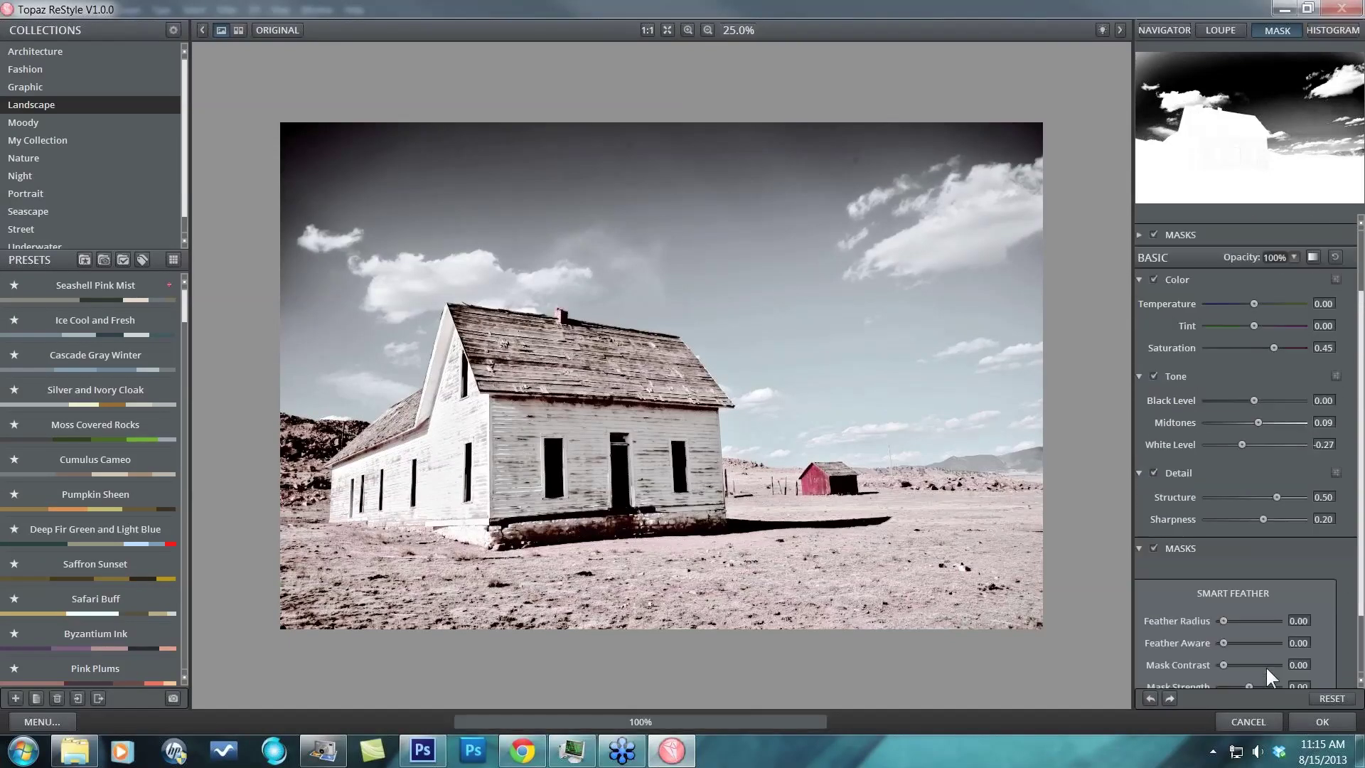
scroll(1350, 582, down, 3)
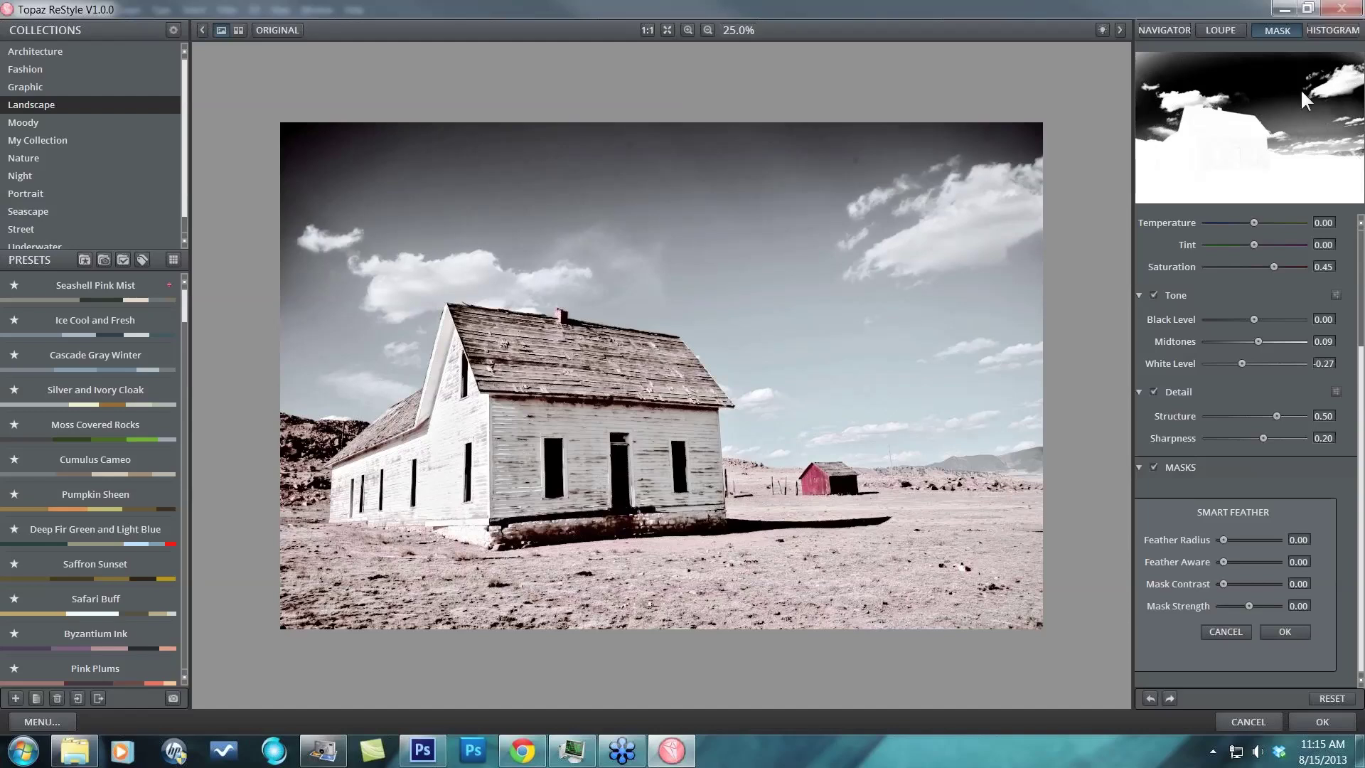
drag(1223, 539, 1229, 539)
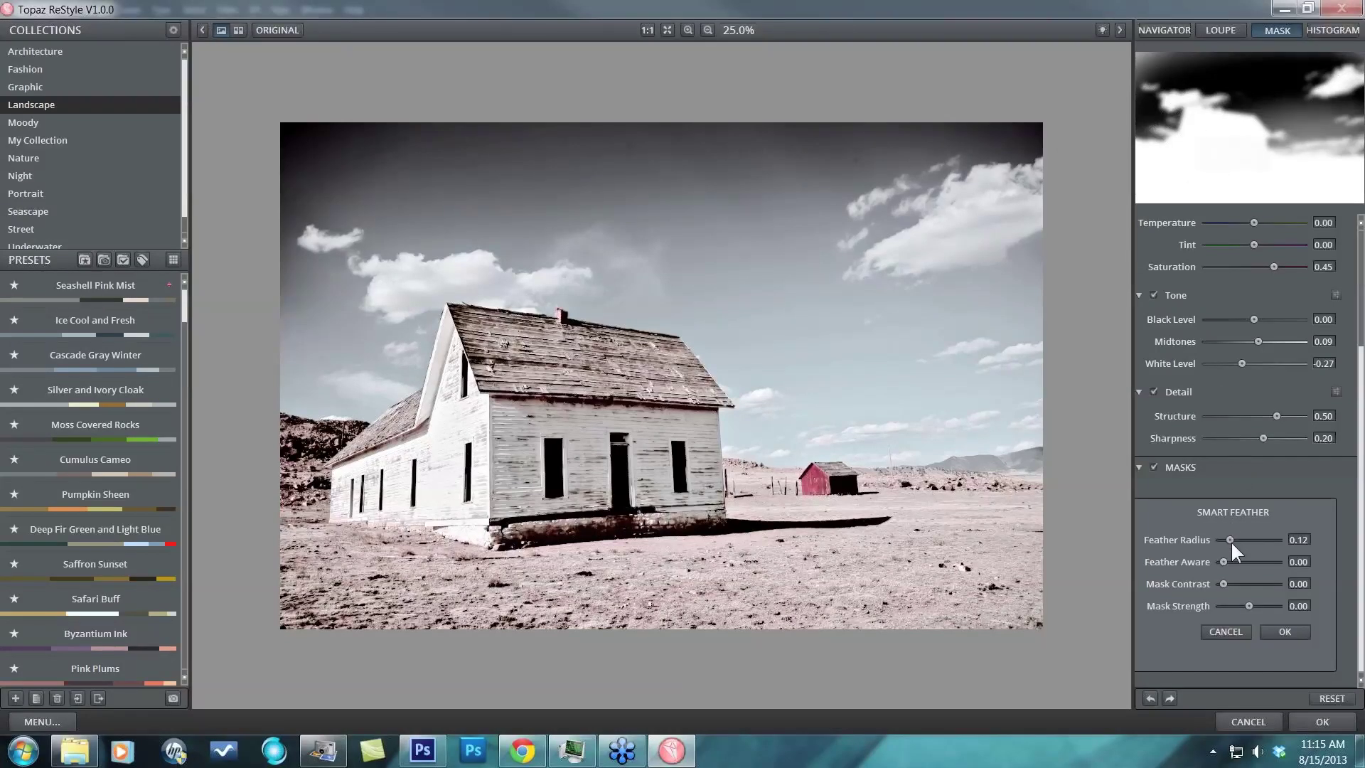
drag(1230, 539, 1230, 538)
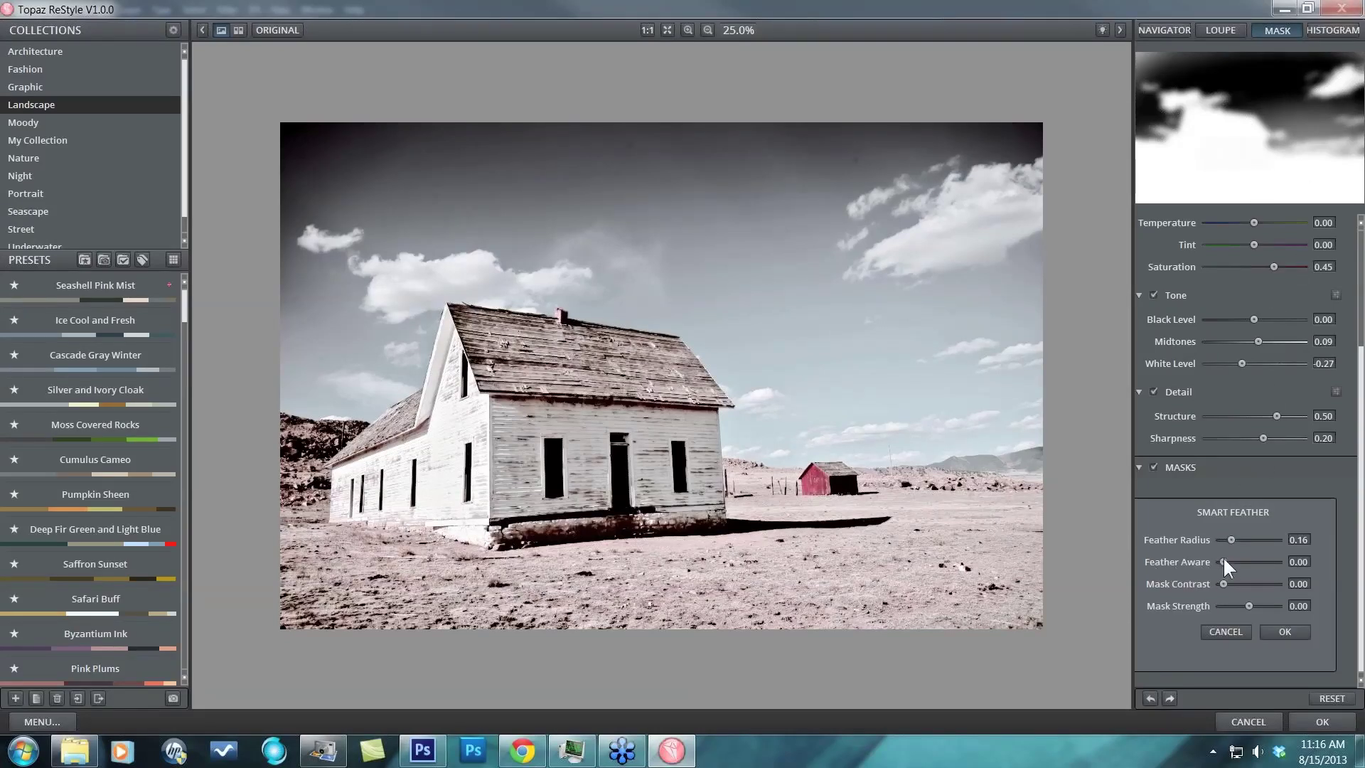
drag(1239, 560, 1251, 560)
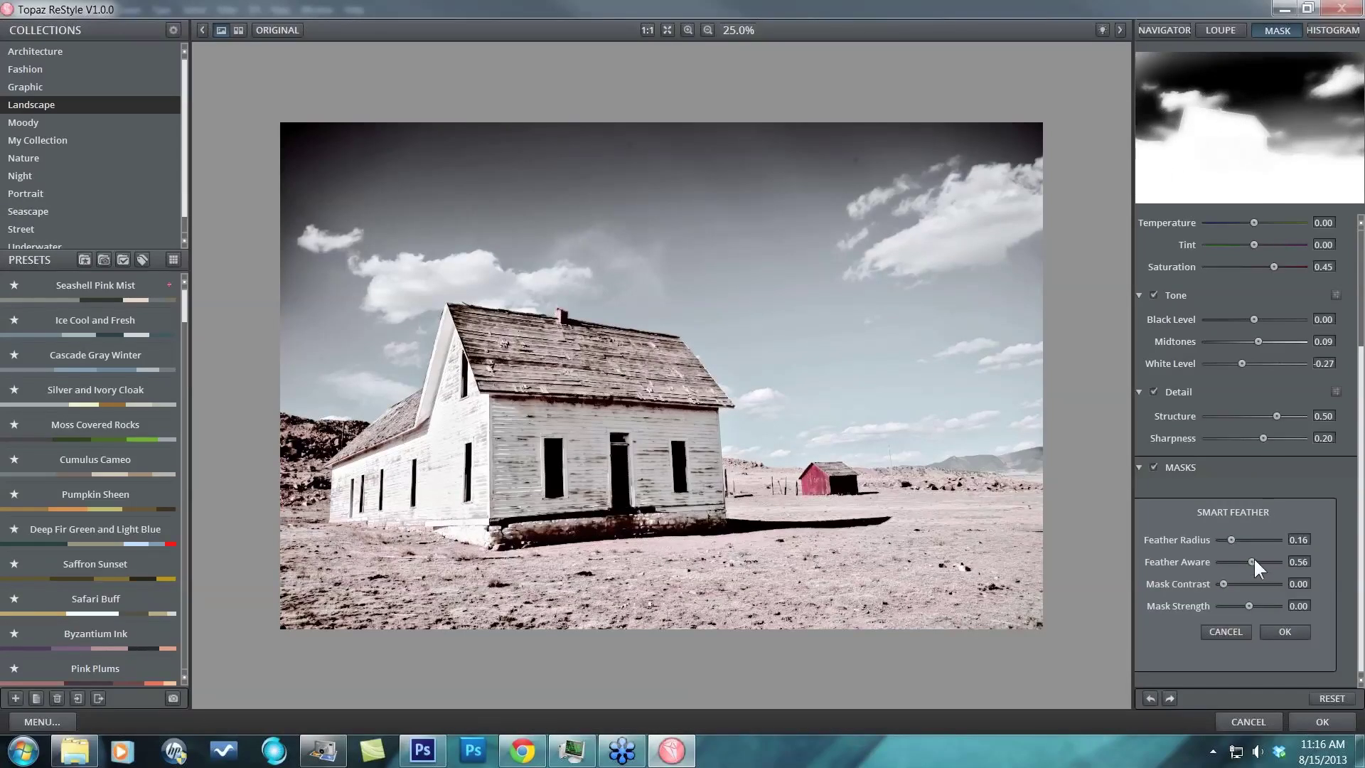
drag(1254, 562, 1258, 563)
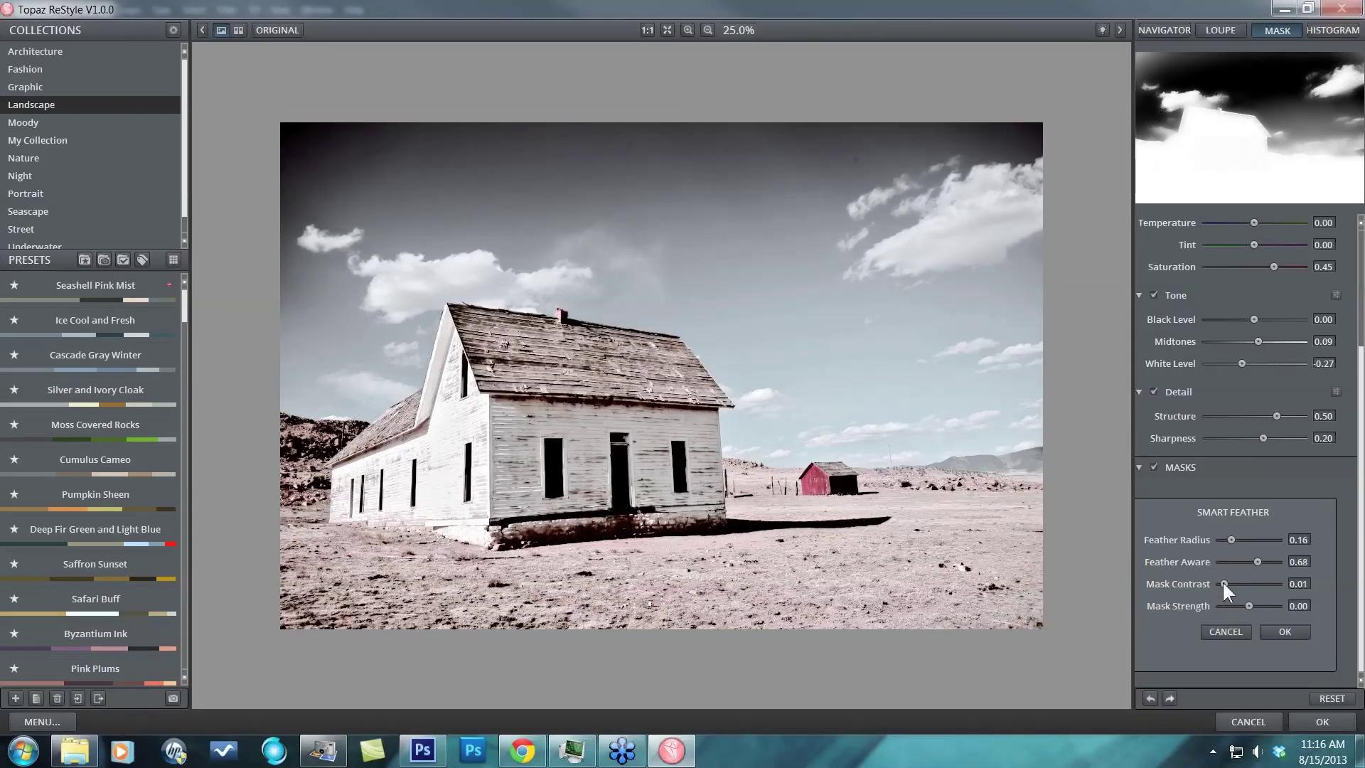
drag(1223, 583, 1256, 580)
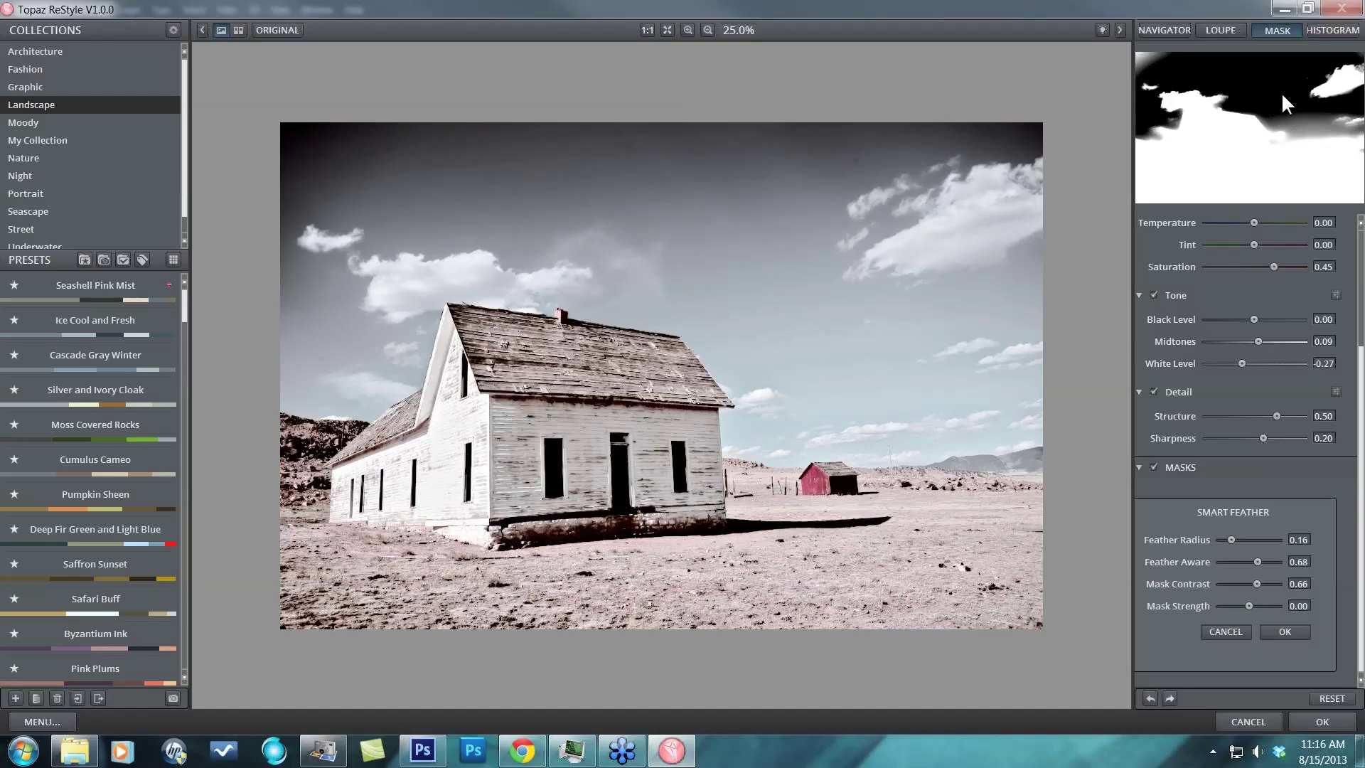
drag(1257, 584, 1227, 585)
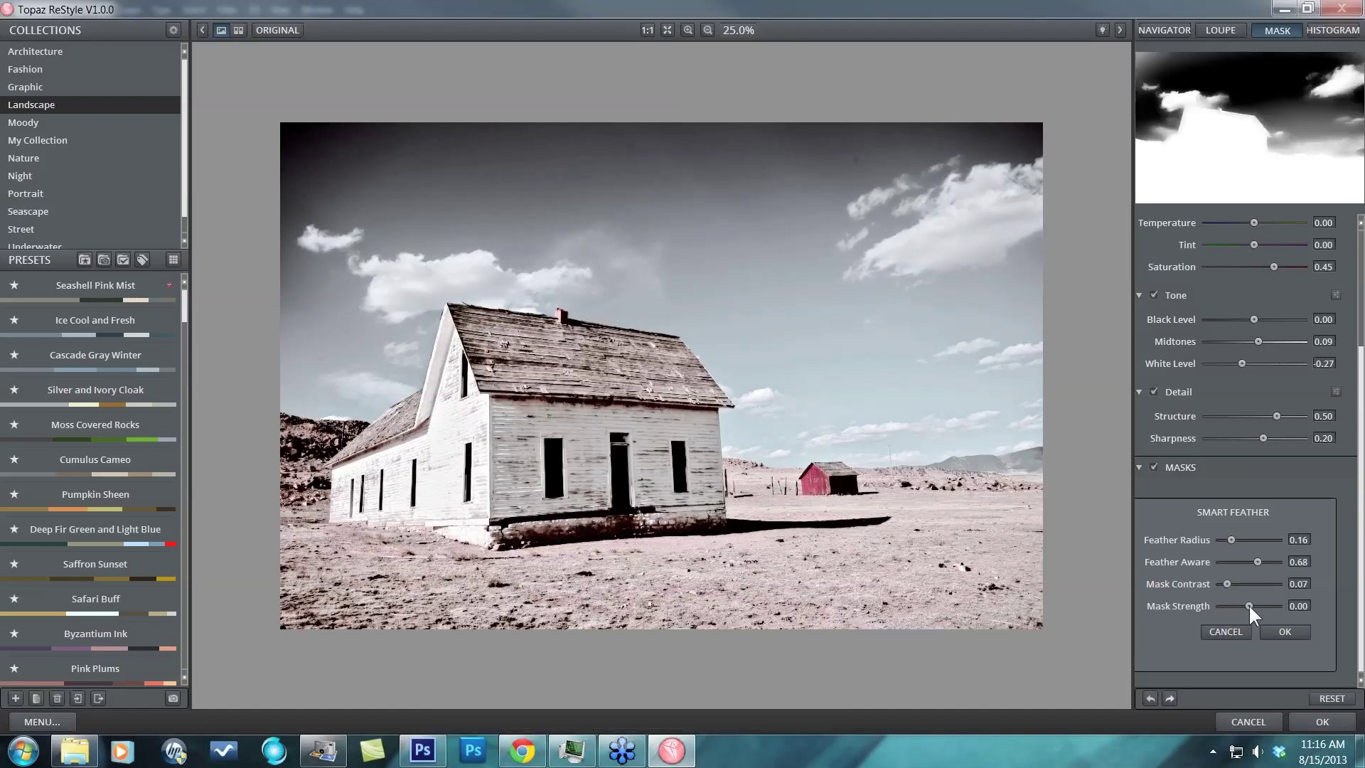
mouse_move(1248, 604)
mouse_down()
mouse_move(1261, 601)
mouse_move(1221, 603)
mouse_move(1264, 600)
mouse_move(1227, 599)
mouse_up()
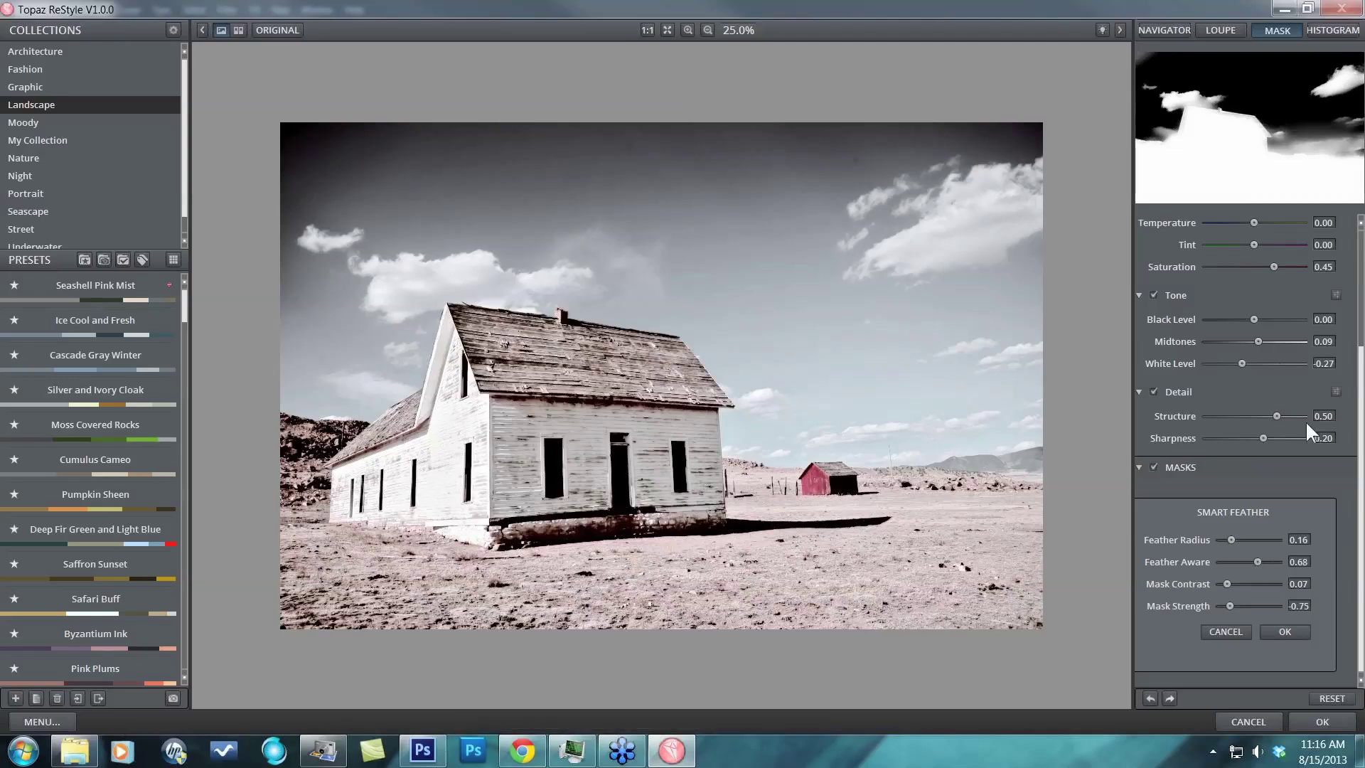
- Apply the Smart Feather settings and toggle the mask off and on to compare
click(1293, 629)
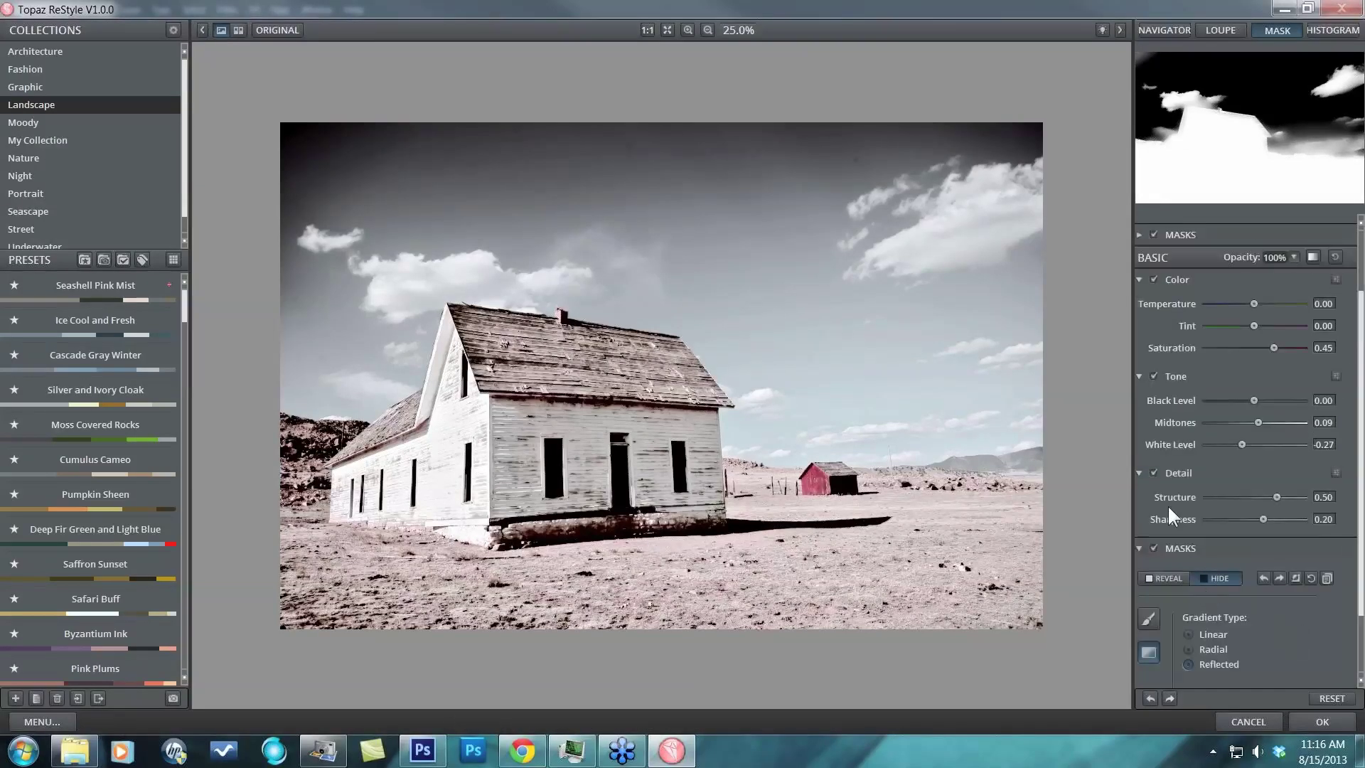
click(1153, 547)
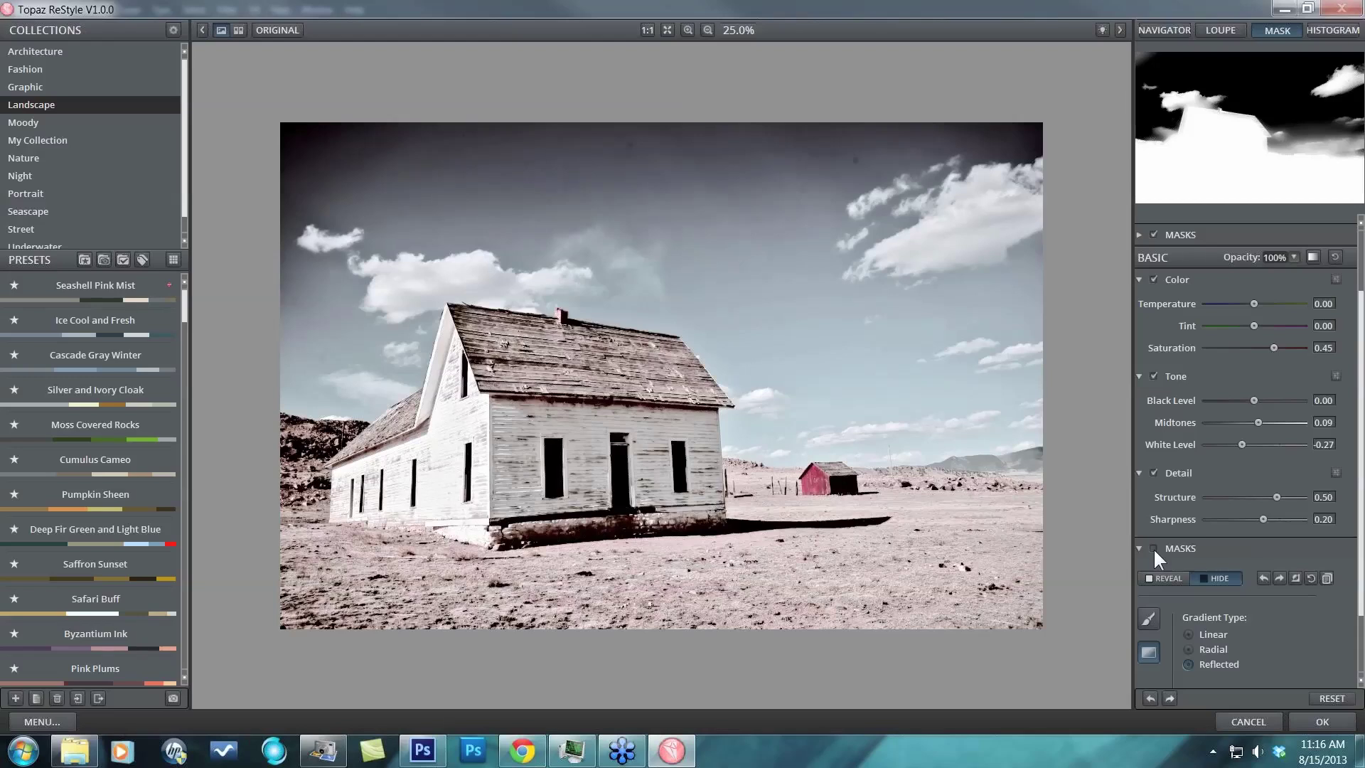
click(1153, 547)
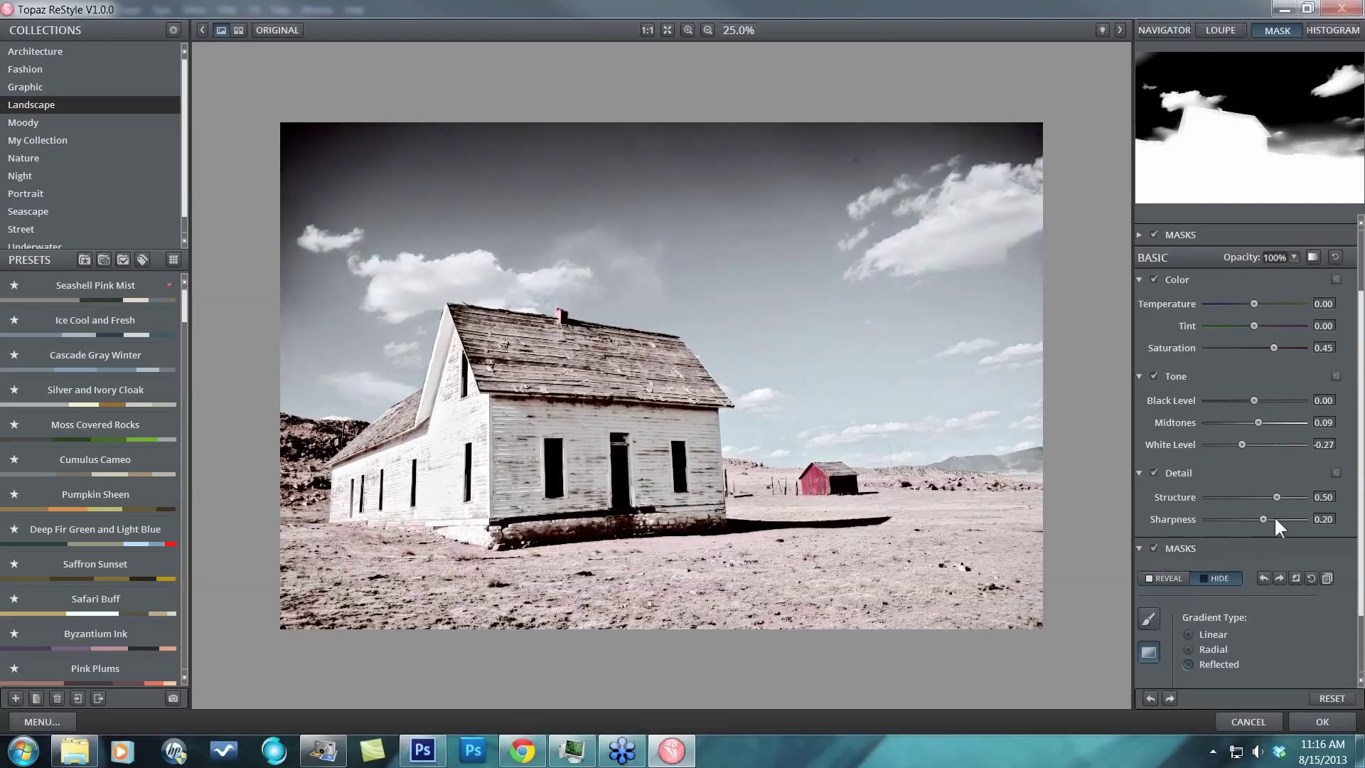
- Copy the Basic mask onto the ReStyle layer's mask
scroll(1204, 315, up, 3)
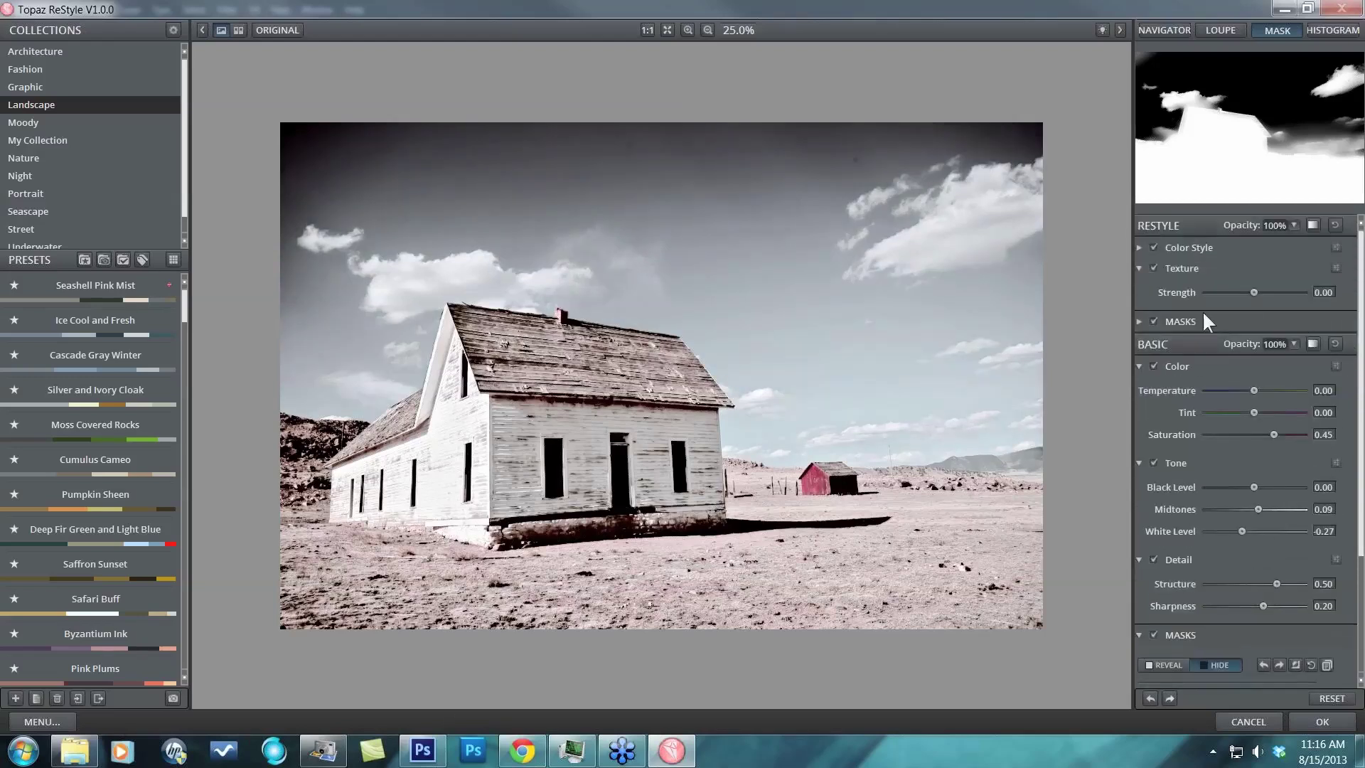
click(1140, 320)
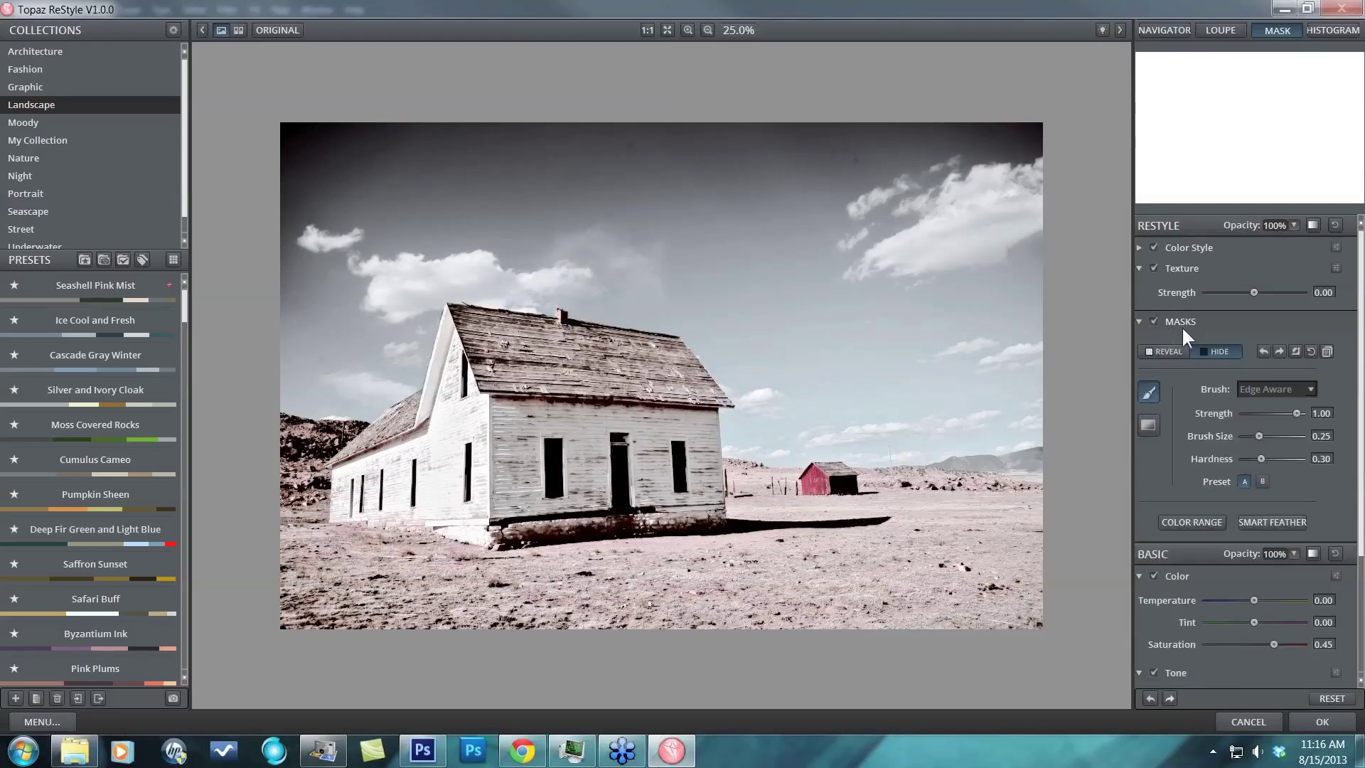
click(1327, 351)
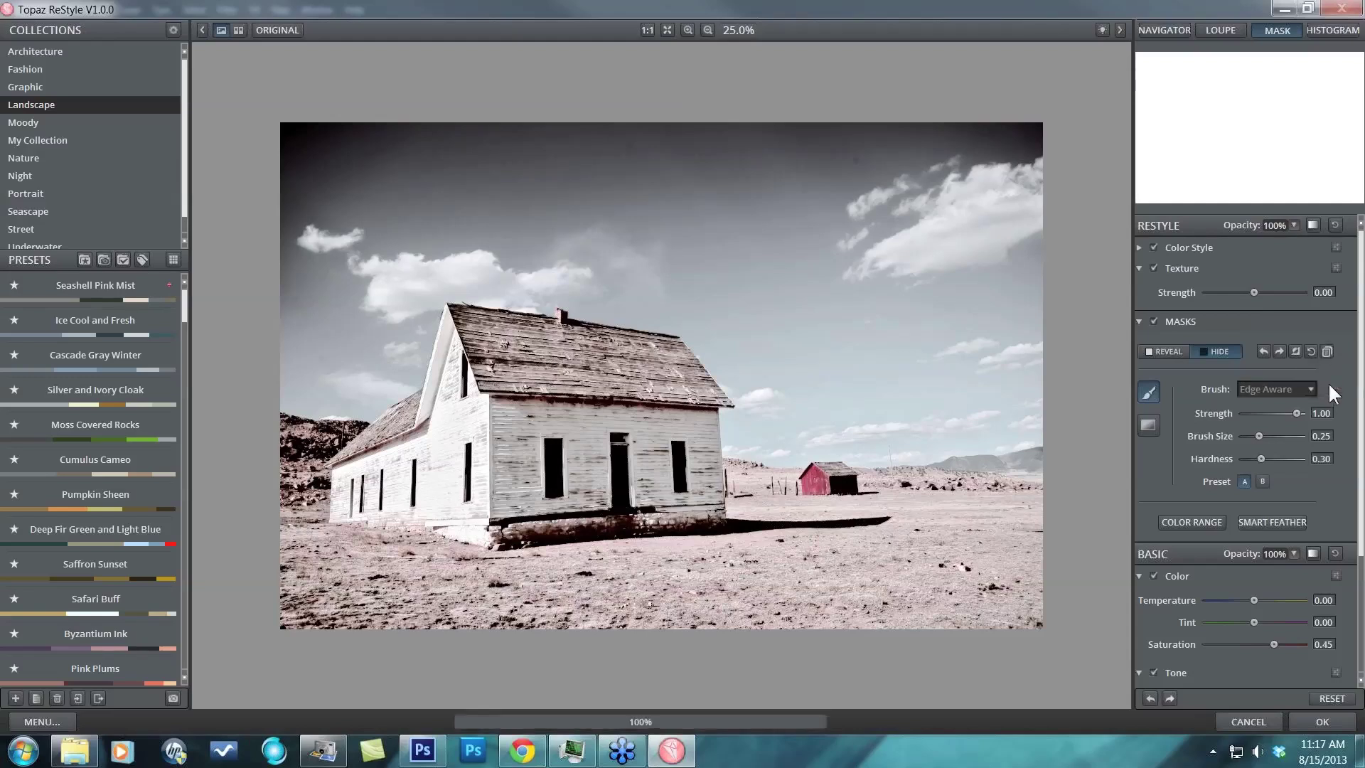
click(1328, 386)
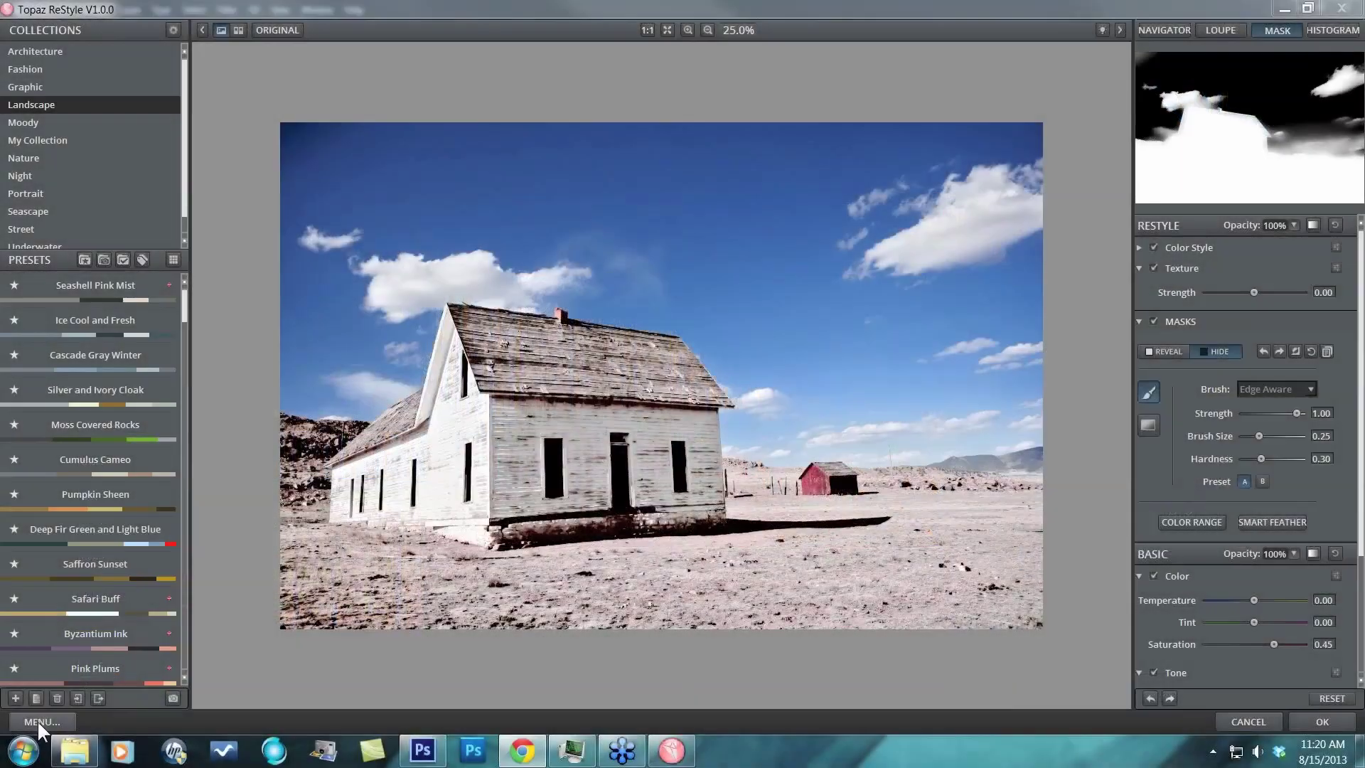
- Open the program's main menu and dismiss it with Esc
click(39, 722)
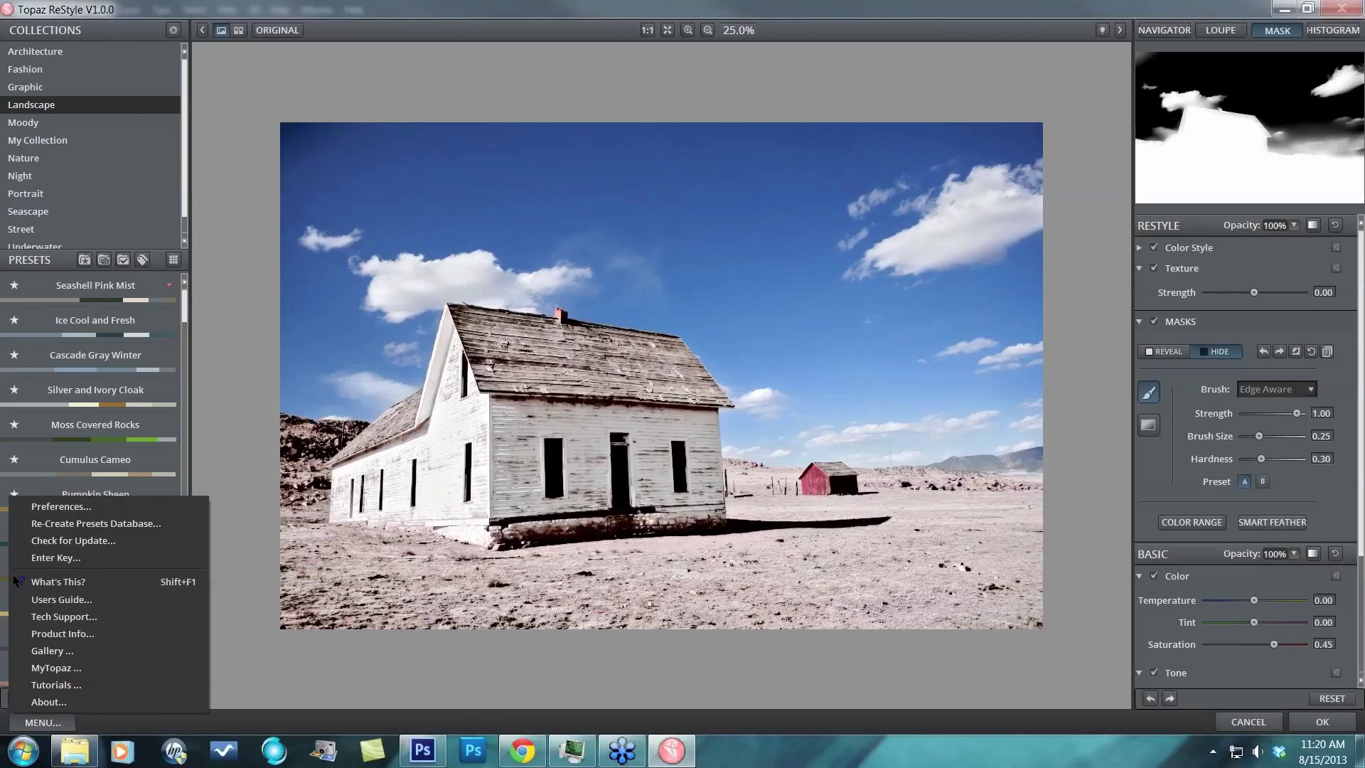
key(Escape)
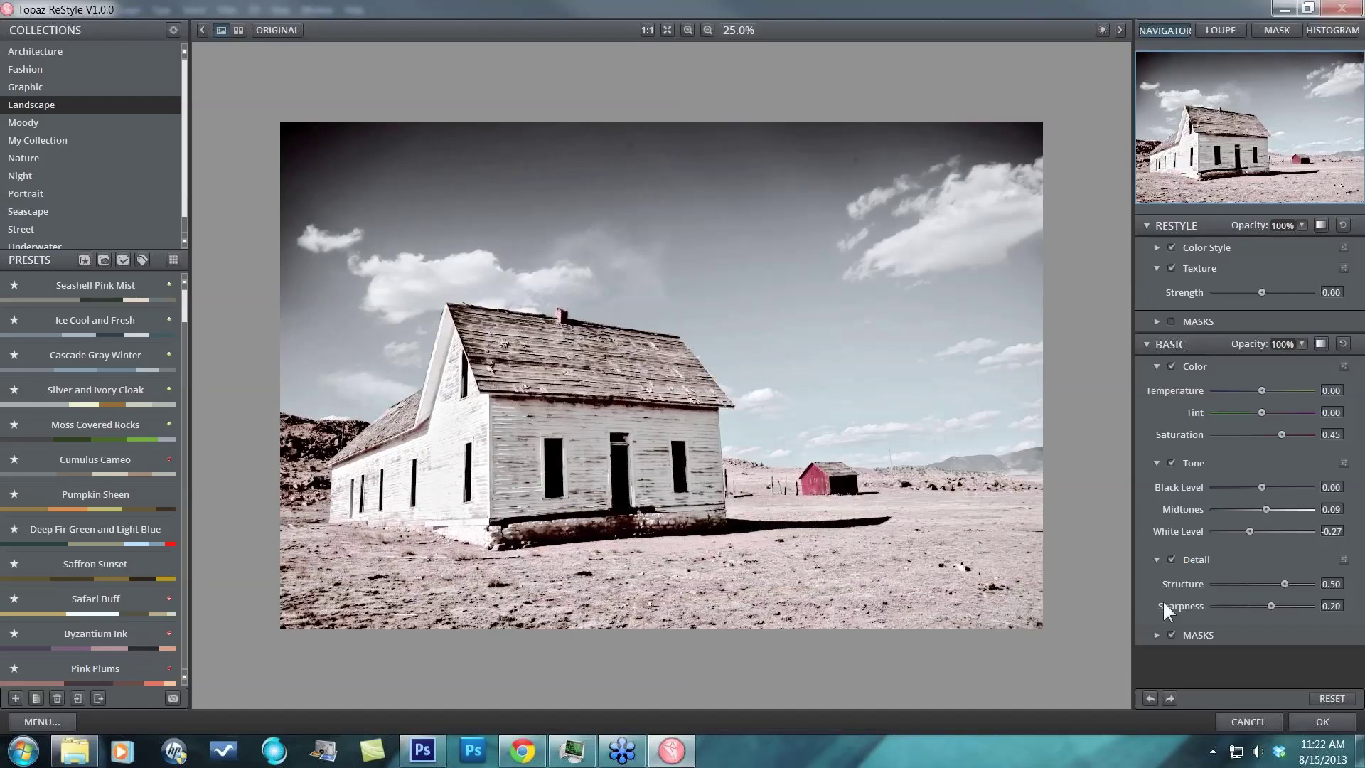
- Select the Basic mask brush at a smaller size and raise Structure to 0.59
click(1157, 633)
scroll(1251, 498, down, 4)
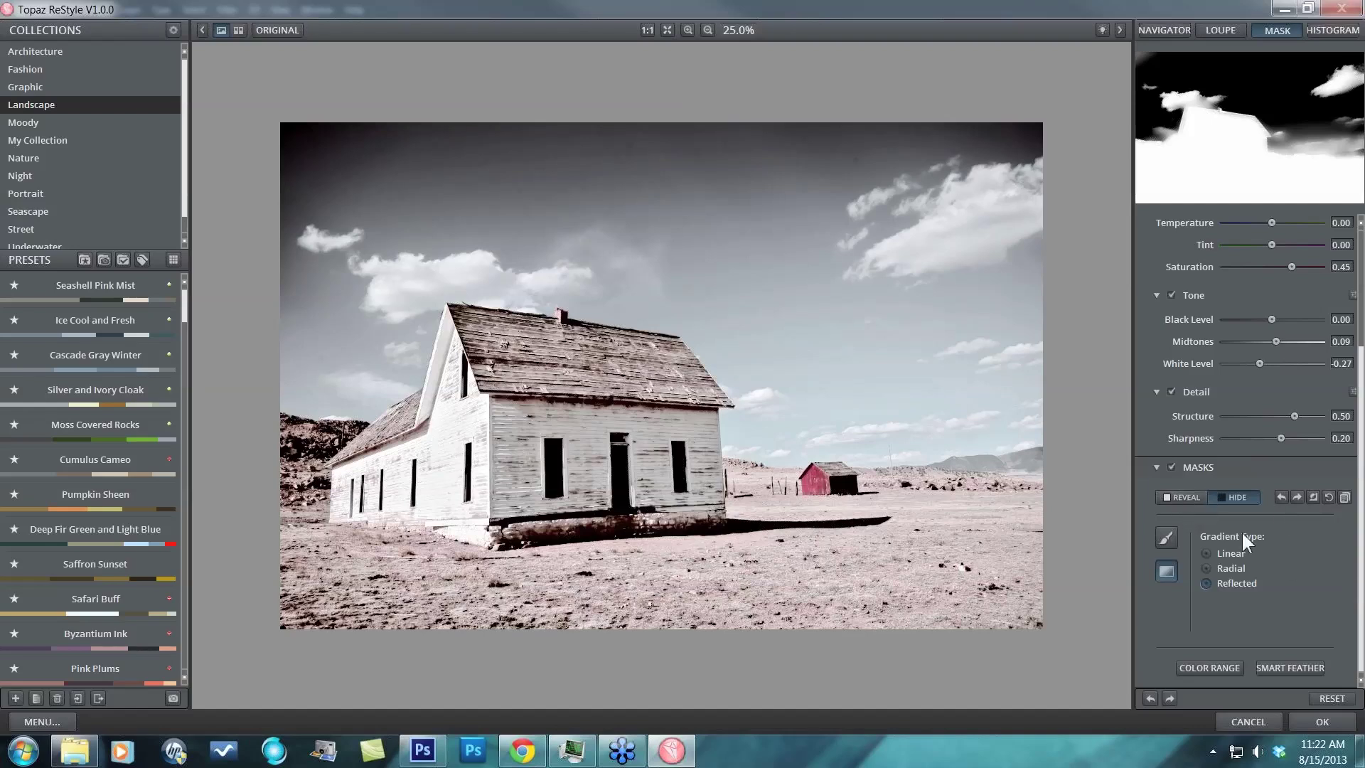
click(1166, 538)
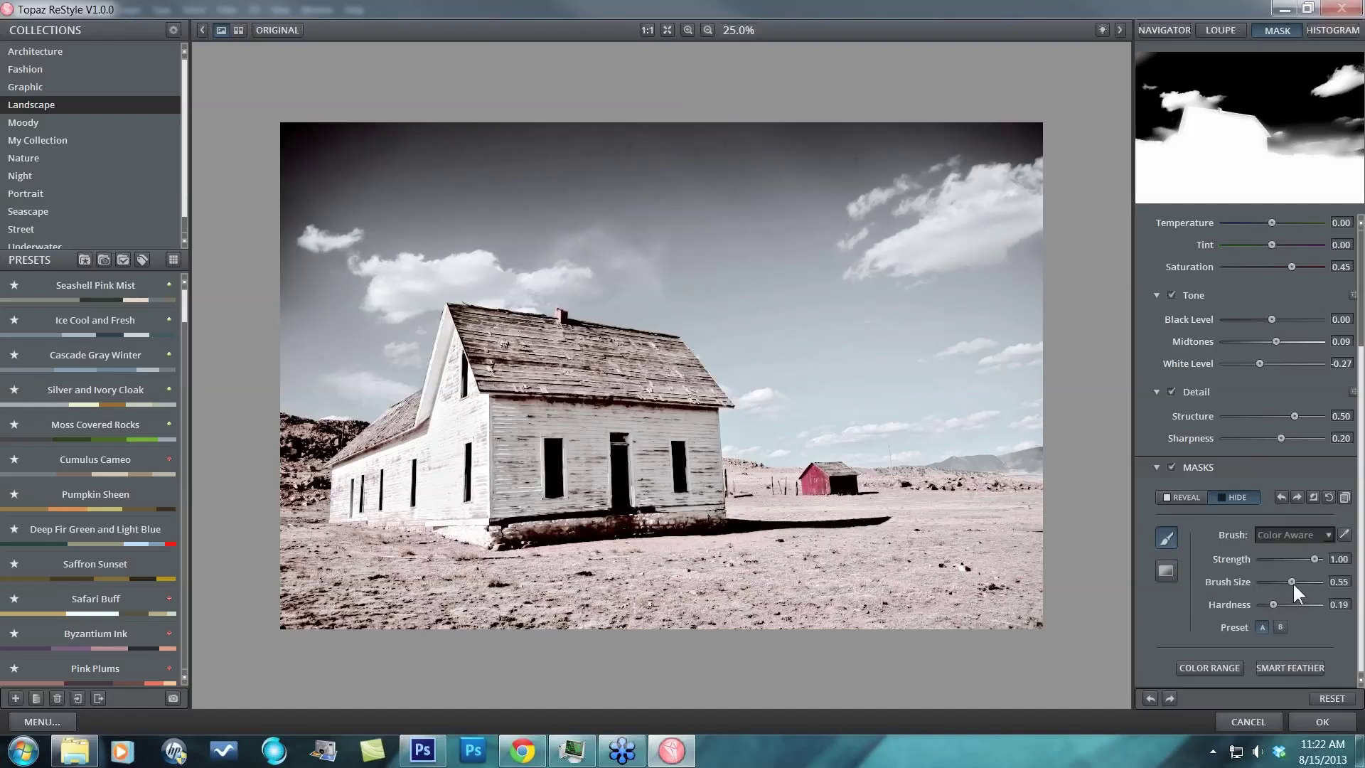
drag(1292, 581, 1272, 581)
drag(1295, 416, 1298, 416)
- Discard the farmhouse edit and launch Topaz ReStyle on the portrait's Background copy 2 layer
click(1239, 719)
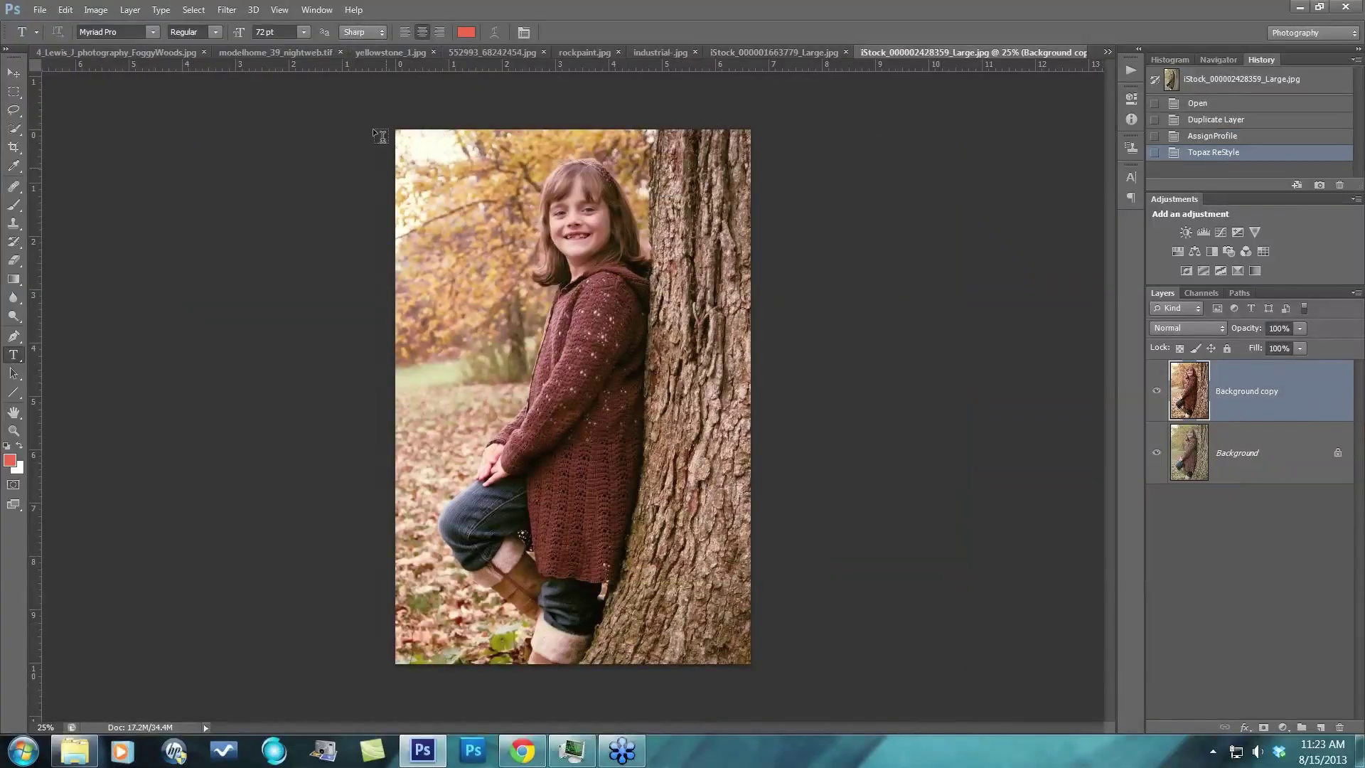
drag(1264, 443, 1321, 727)
click(229, 12)
mouse_move(384, 421)
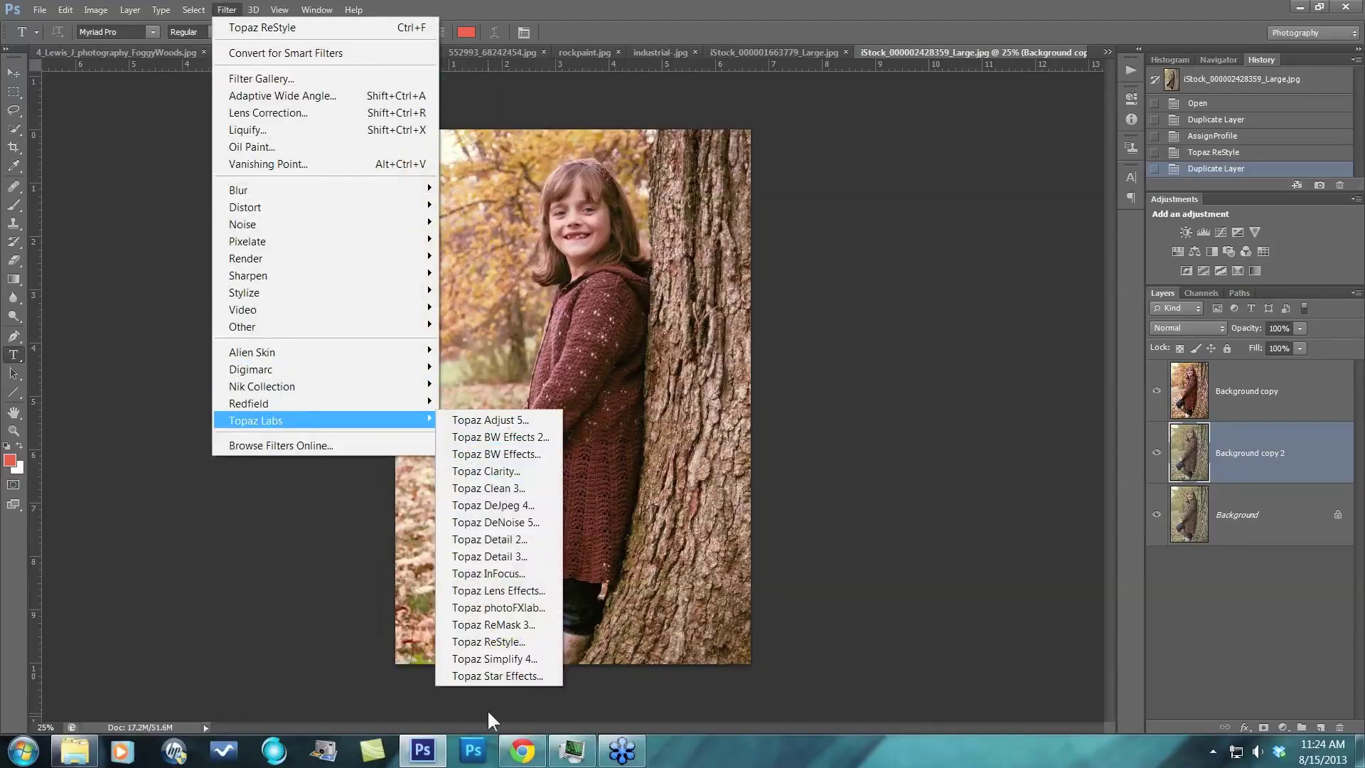
click(501, 642)
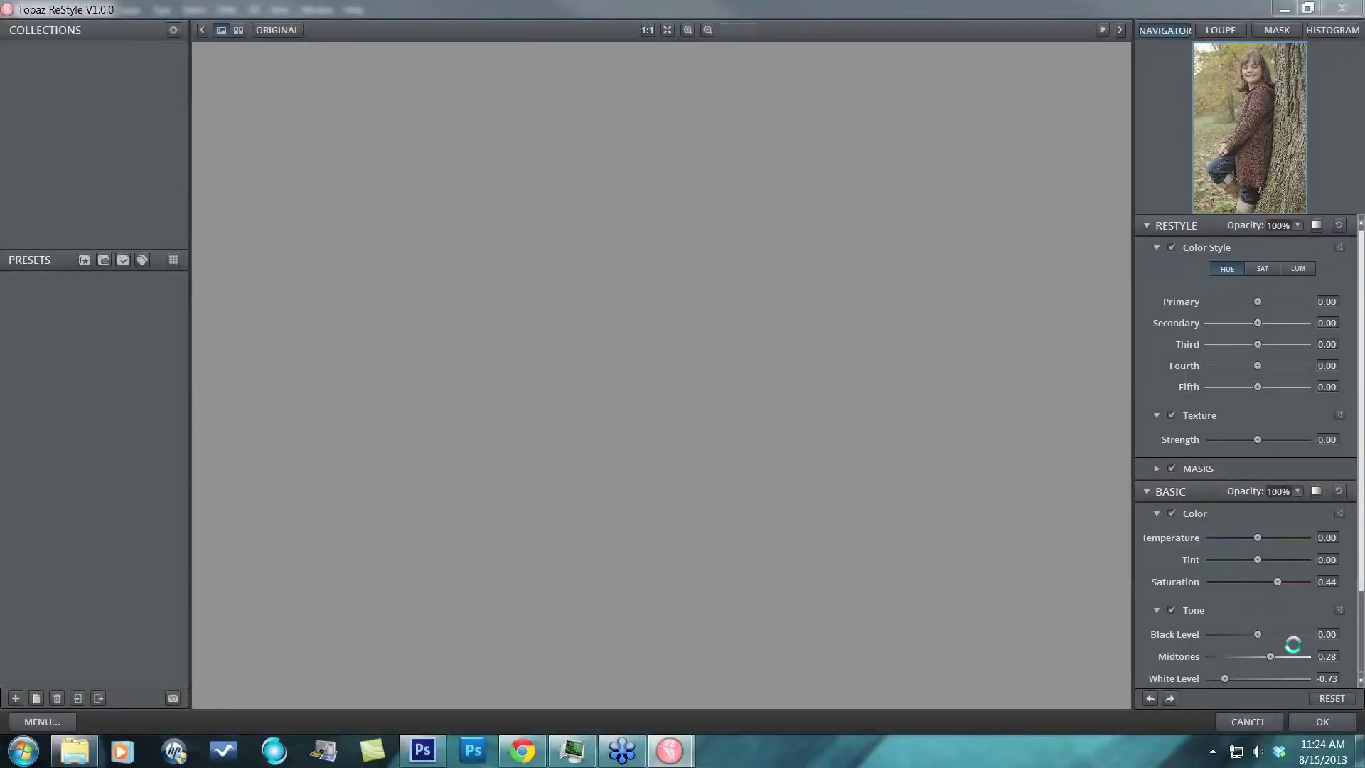
- Reset all adjustments and filter the Portrait presets by the keyword 'rusted root'
click(1331, 699)
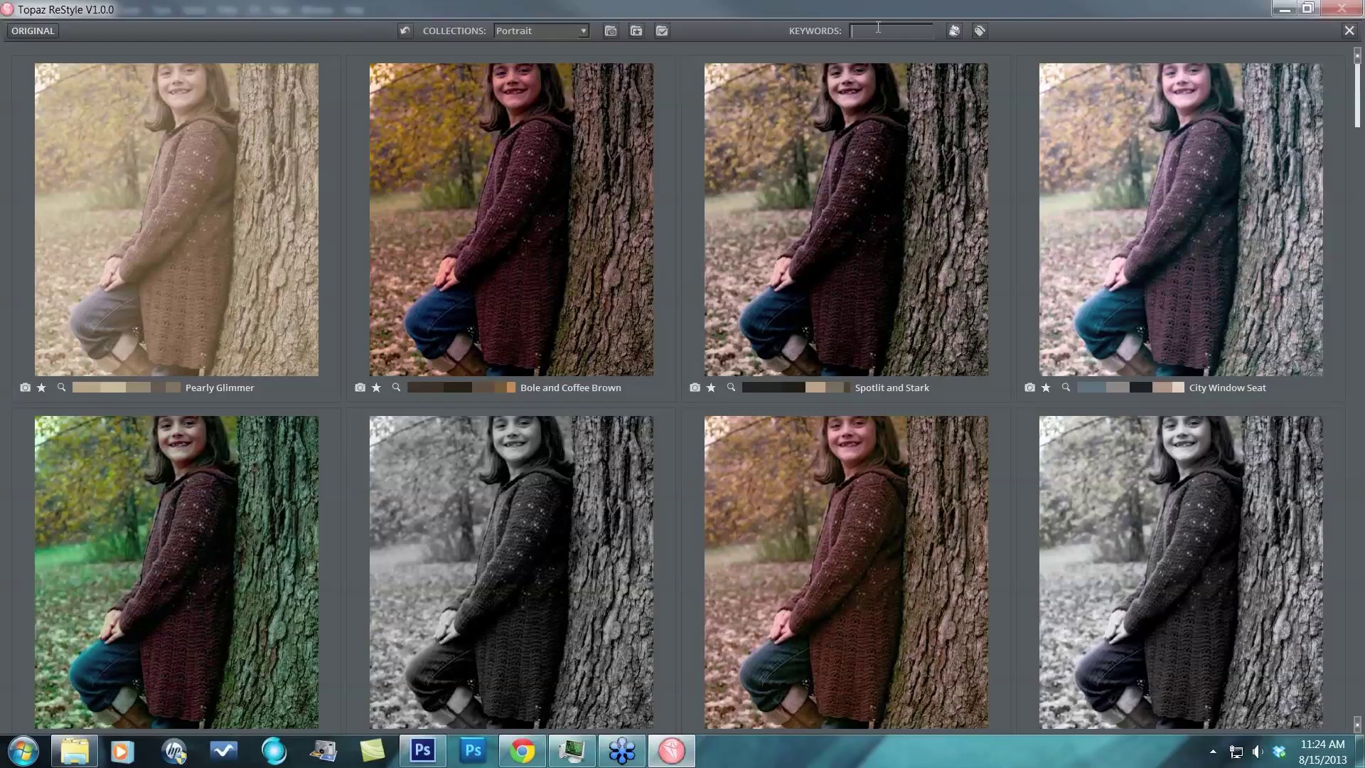
text(u)
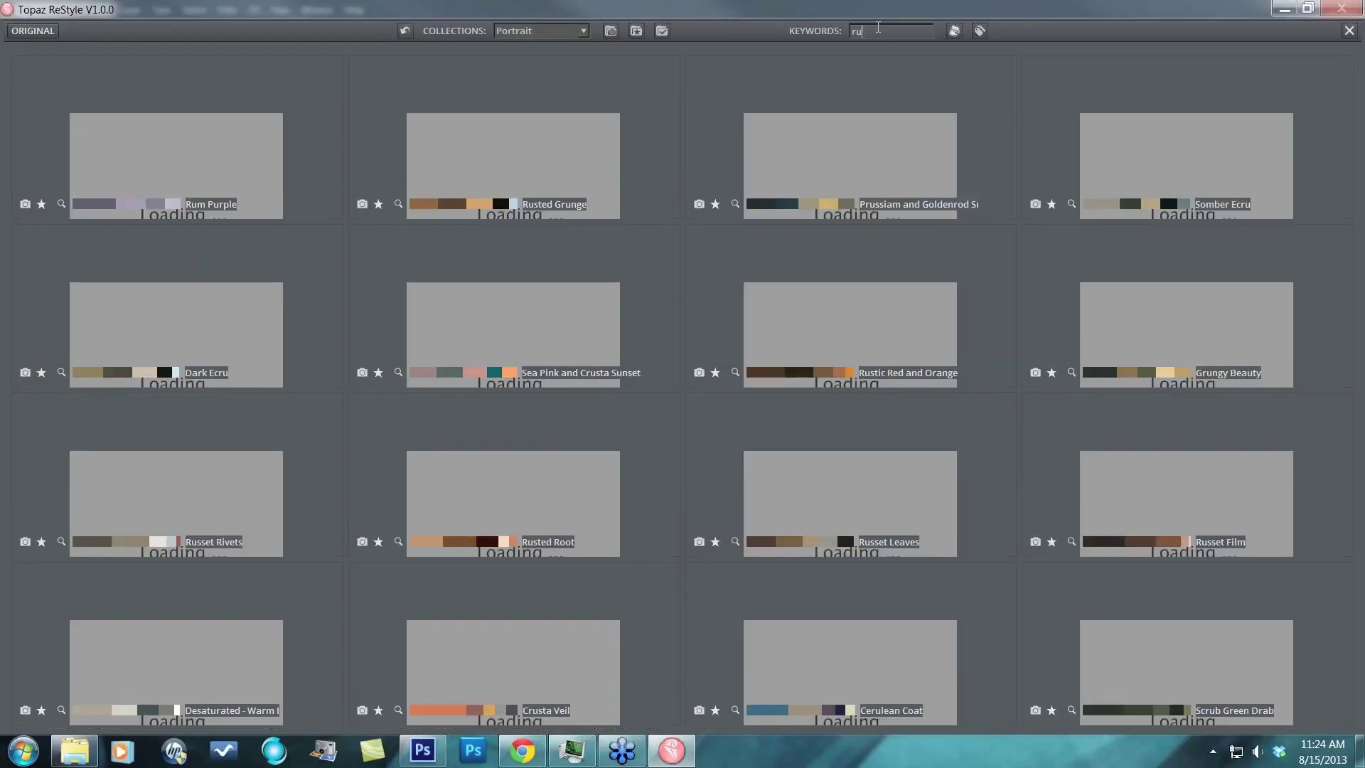
text(sted root)
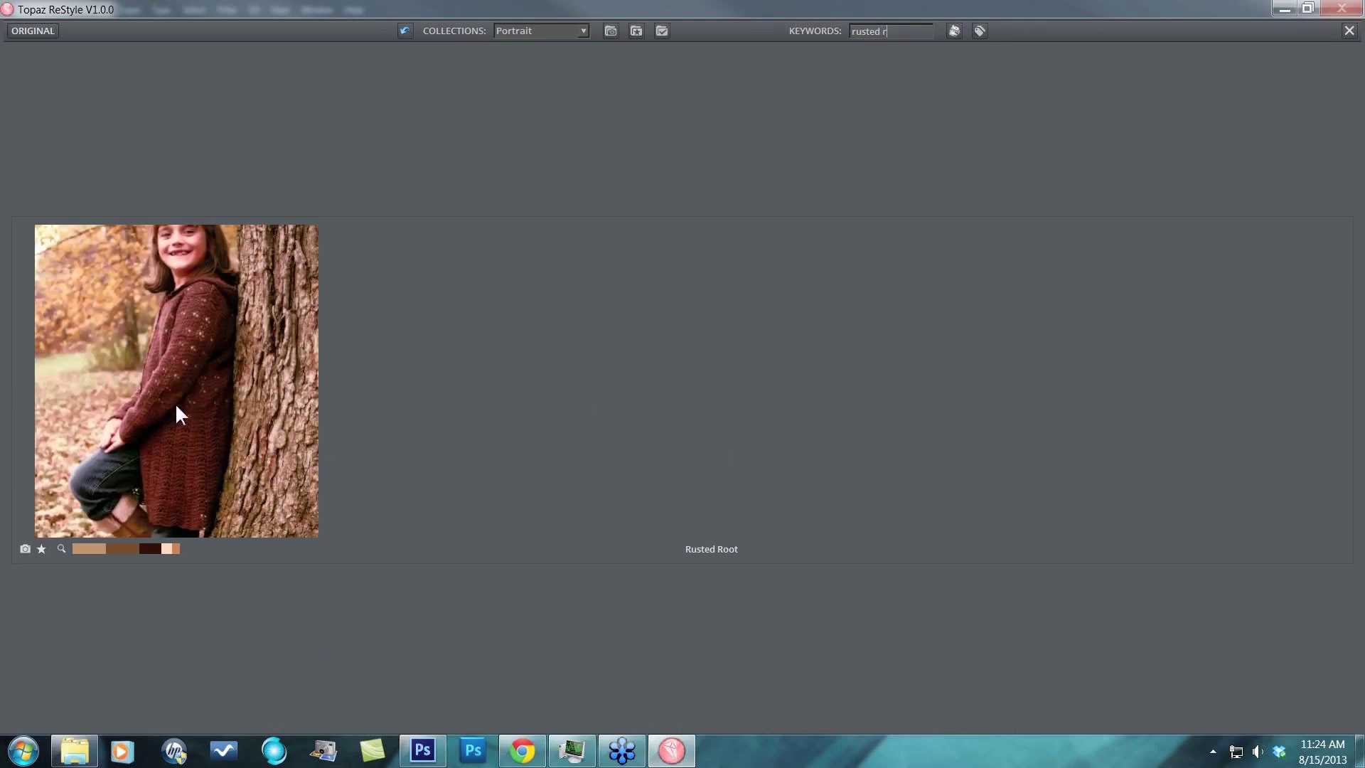
click(175, 367)
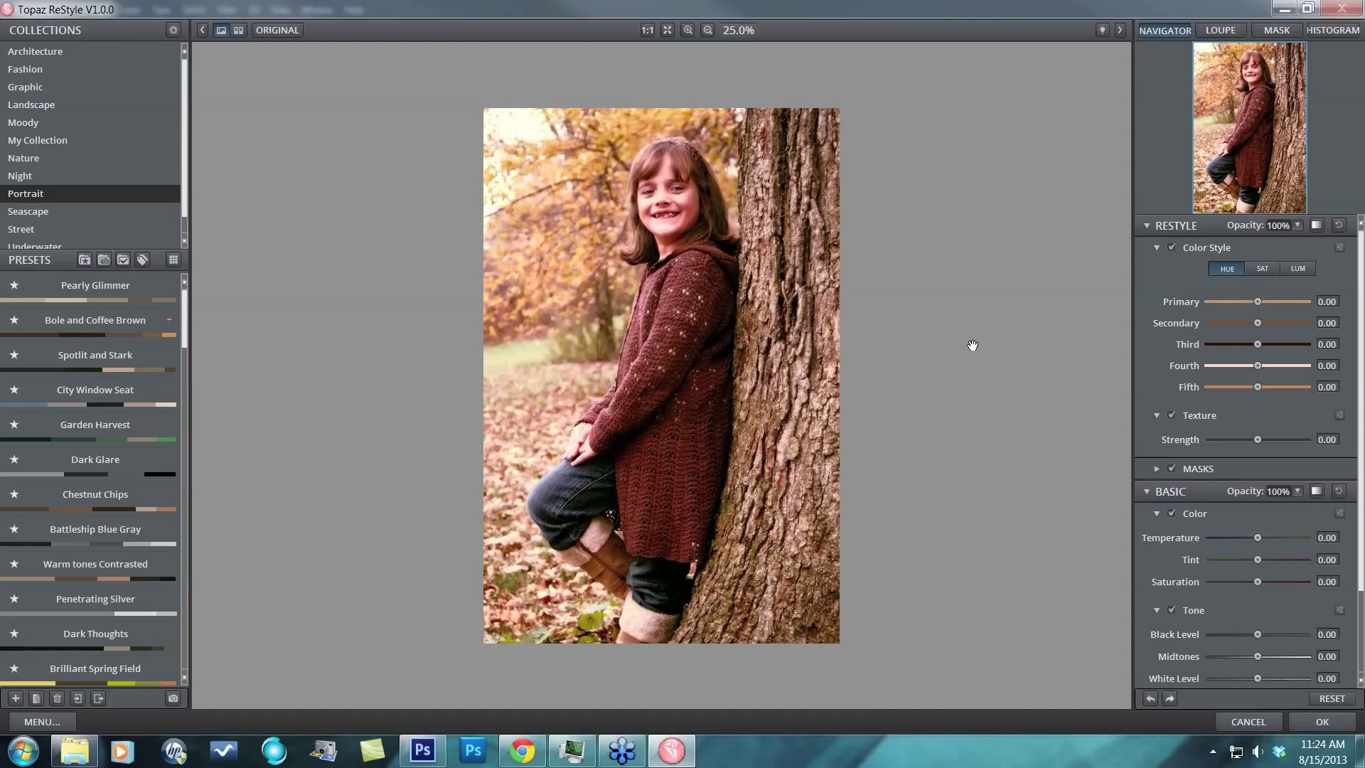
click(972, 345)
click(664, 538)
click(690, 457)
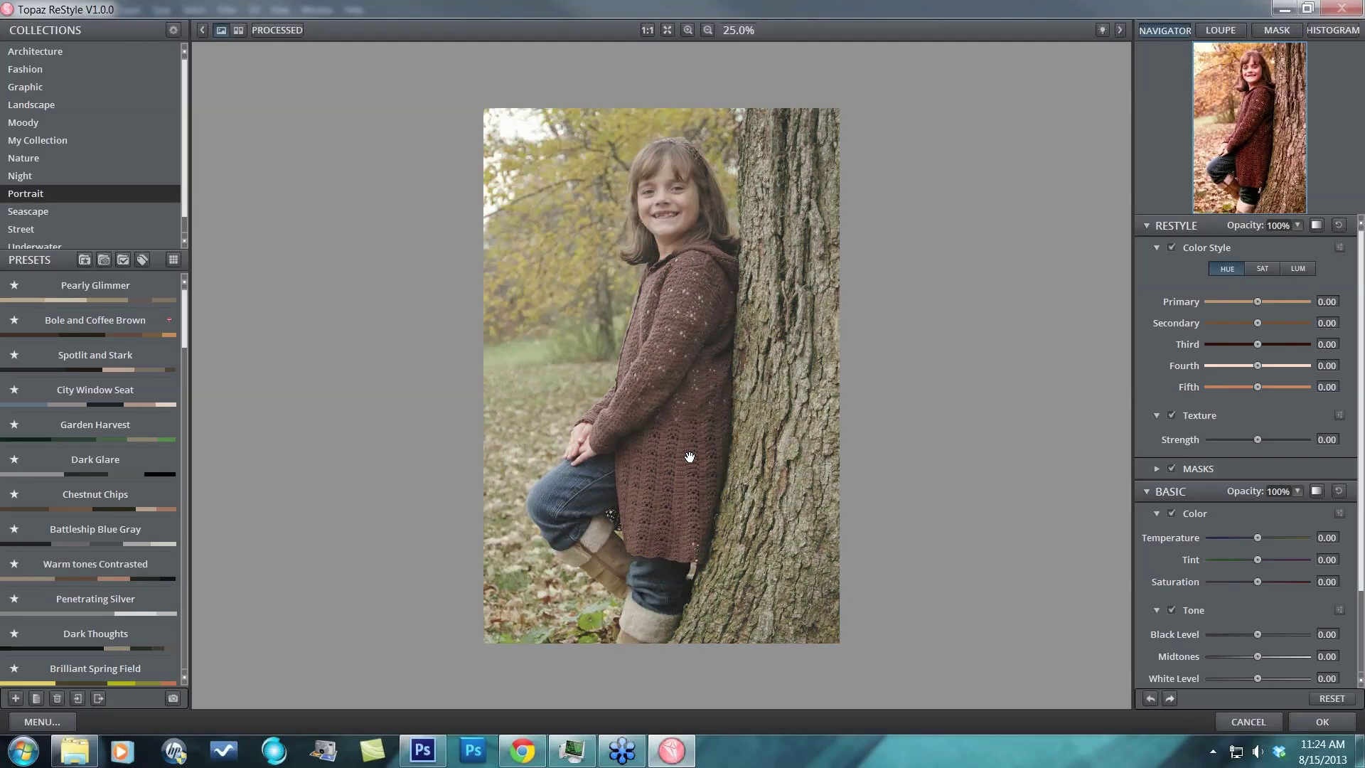
click(690, 457)
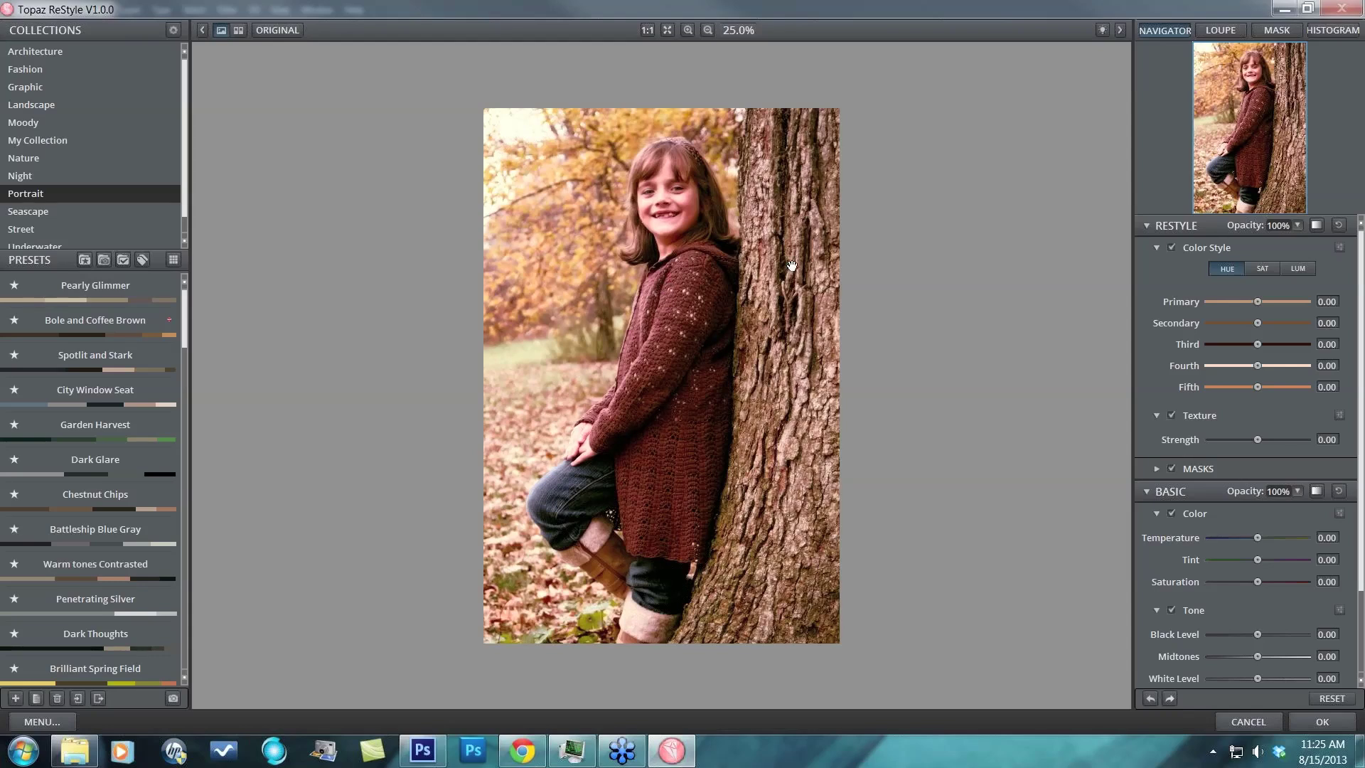
- Set the Edge Aware mask brush Strength to 1.00 in the MASKS section
click(1156, 469)
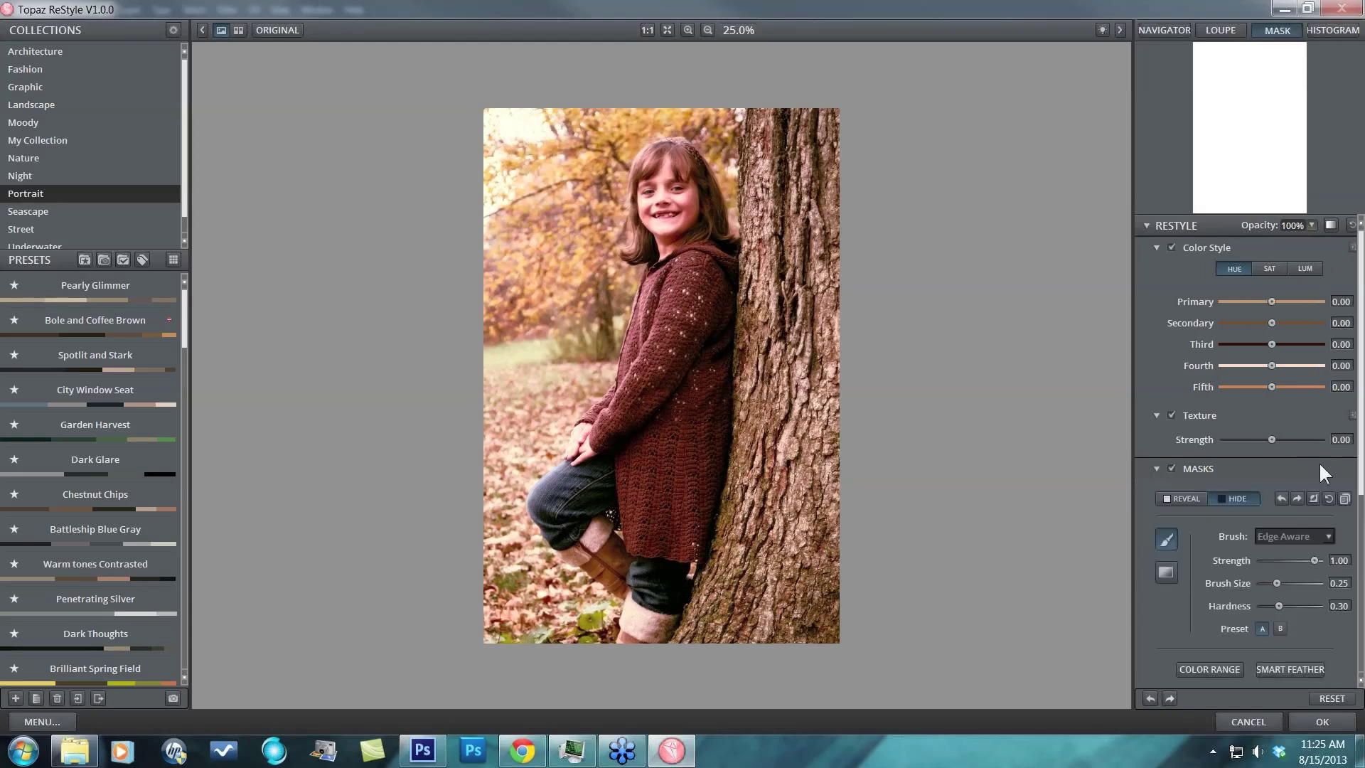
scroll(1291, 436, down, 3)
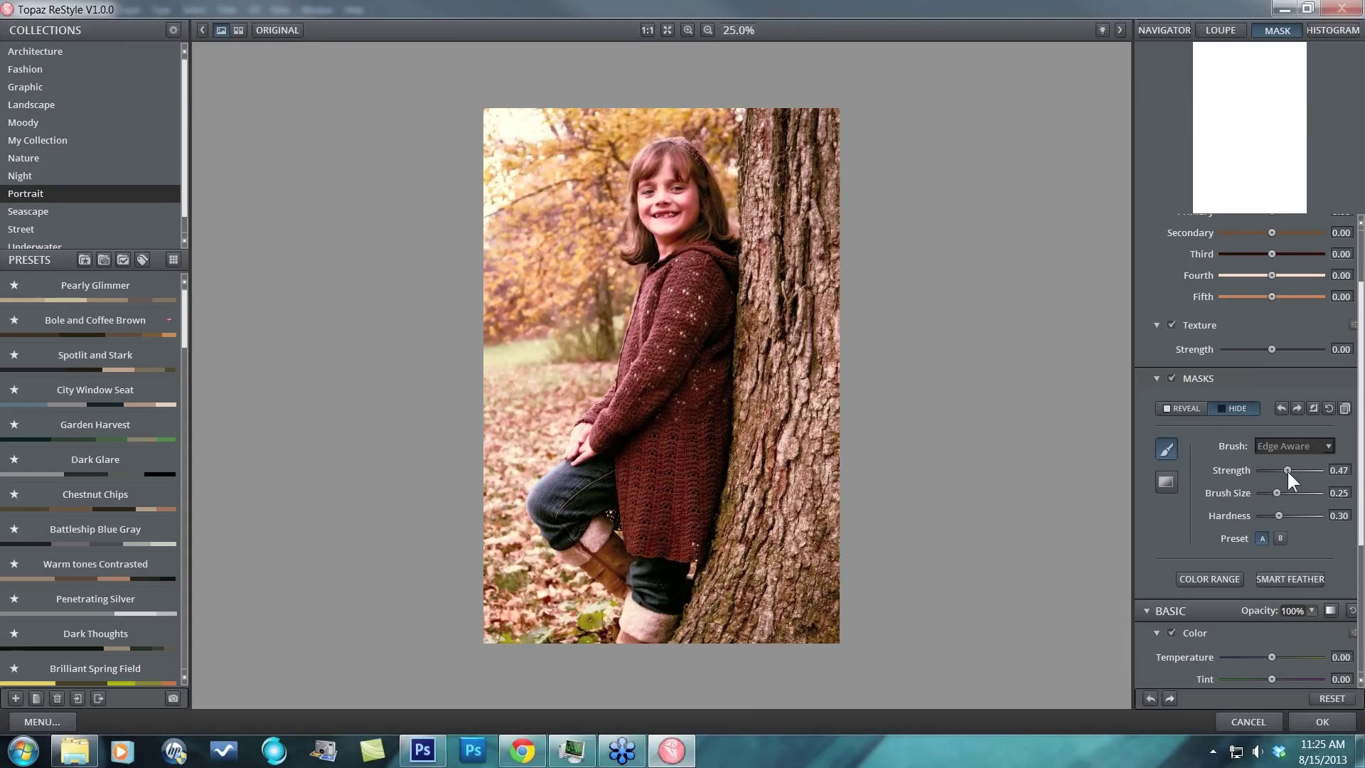
drag(1287, 469, 1362, 466)
- Lower the Restyle effect's Opacity to 82%
scroll(1329, 265, up, 3)
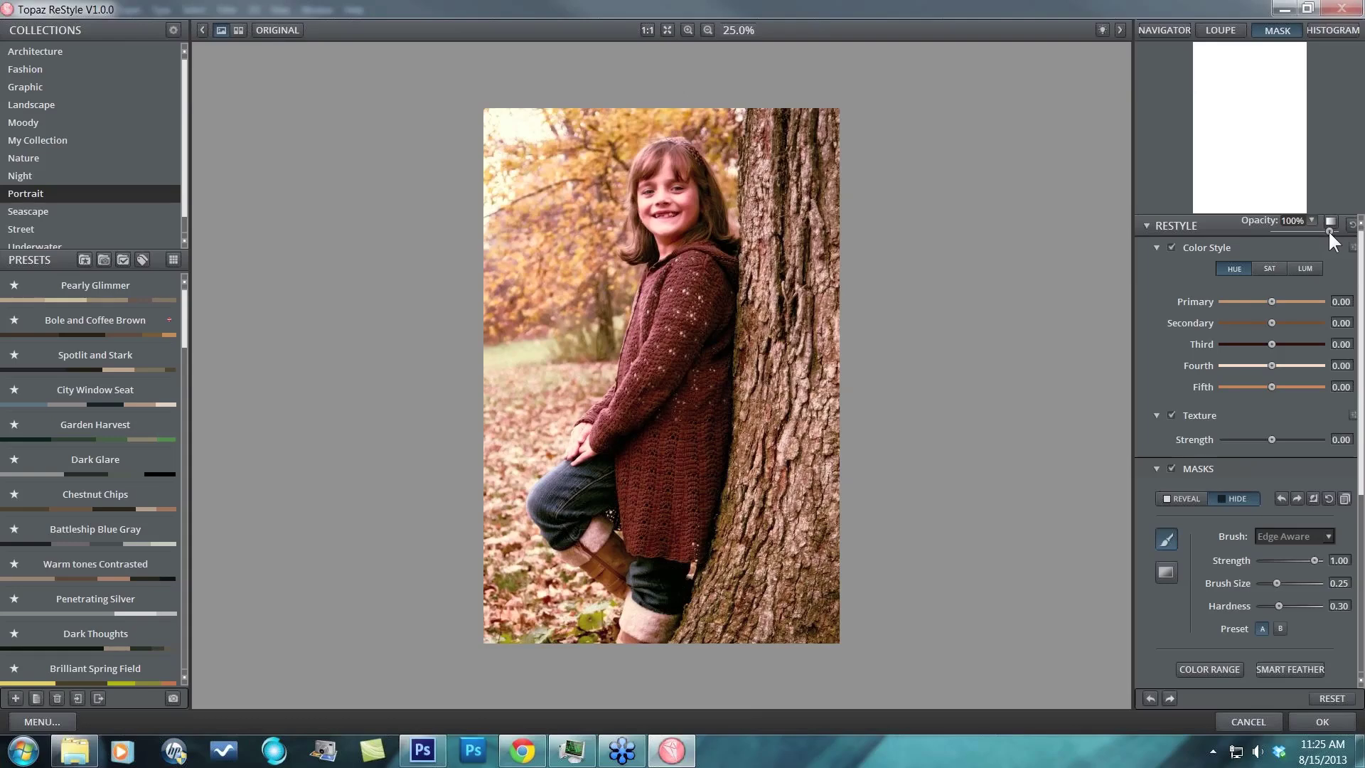
drag(1329, 231, 1318, 229)
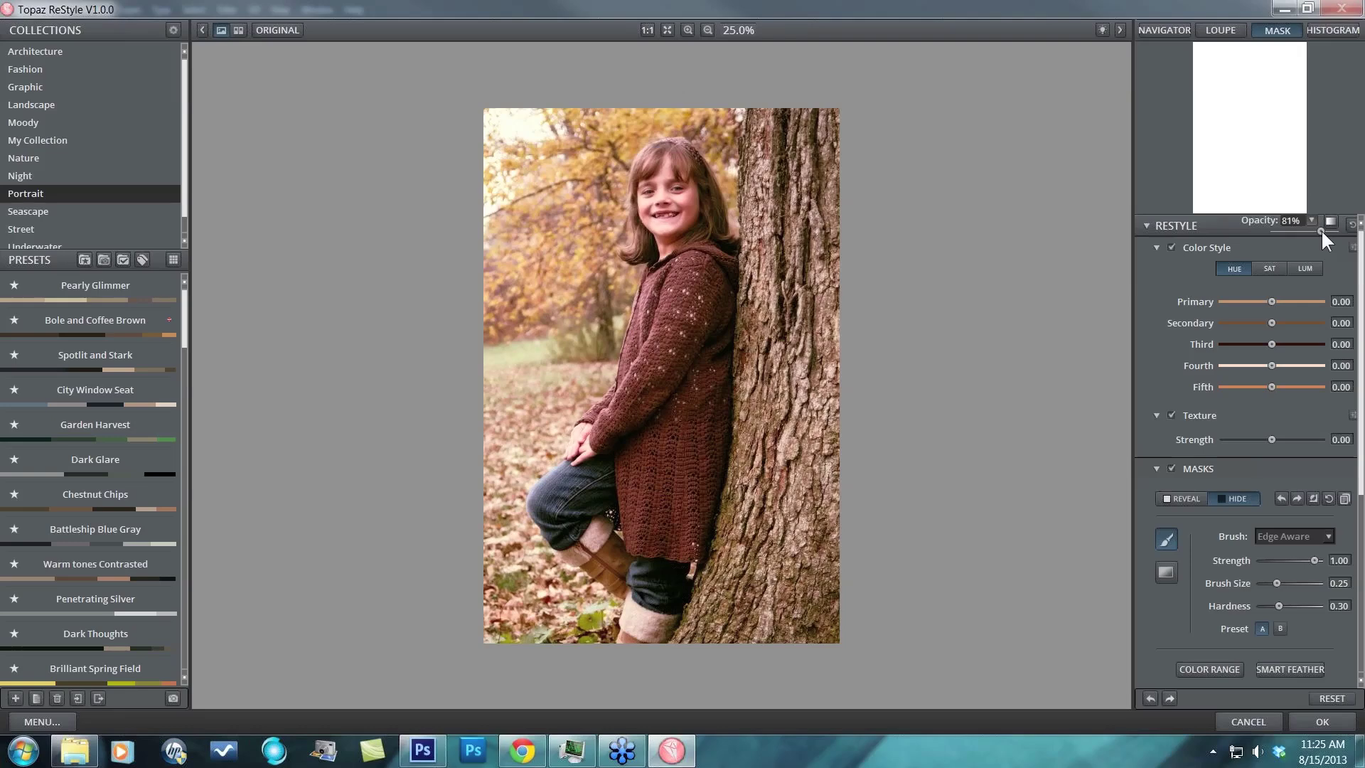
click(1321, 228)
scroll(1305, 410, down, 5)
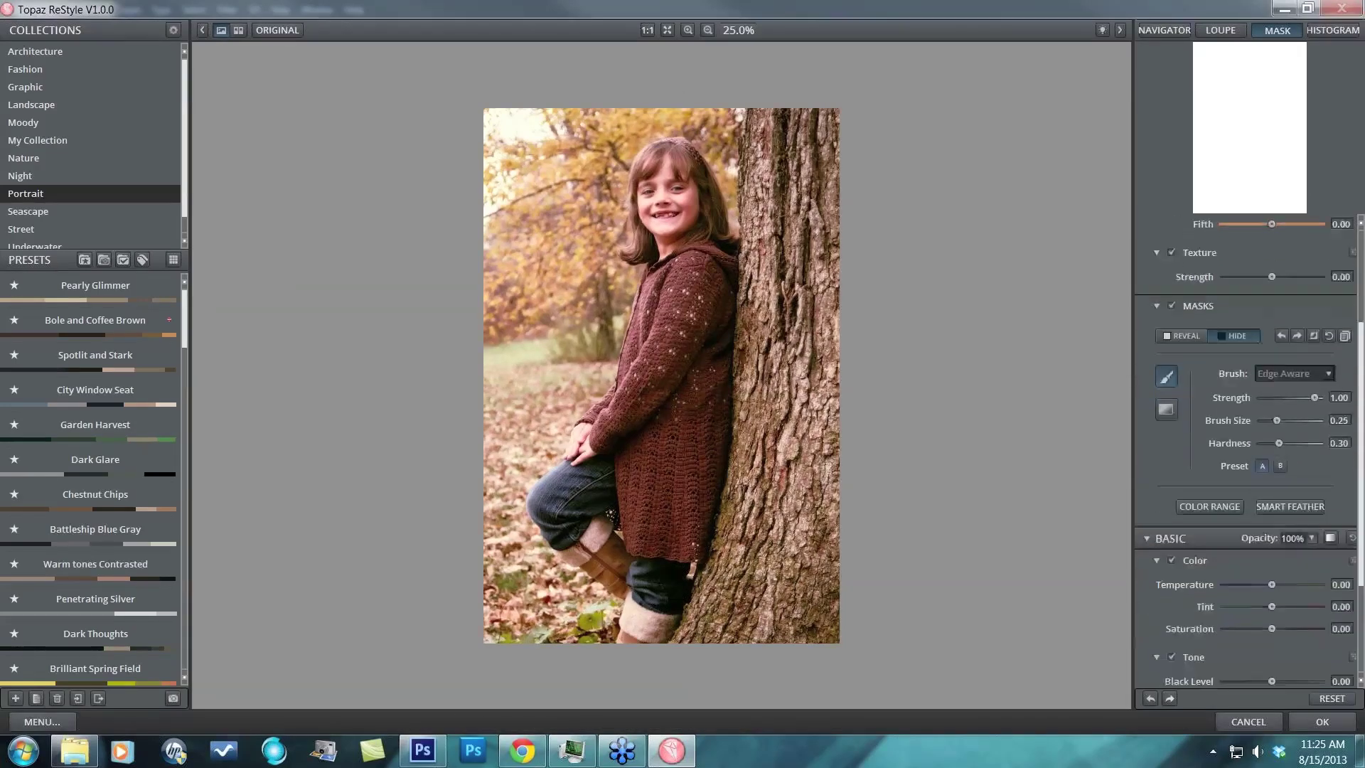
scroll(1308, 381, up, 2)
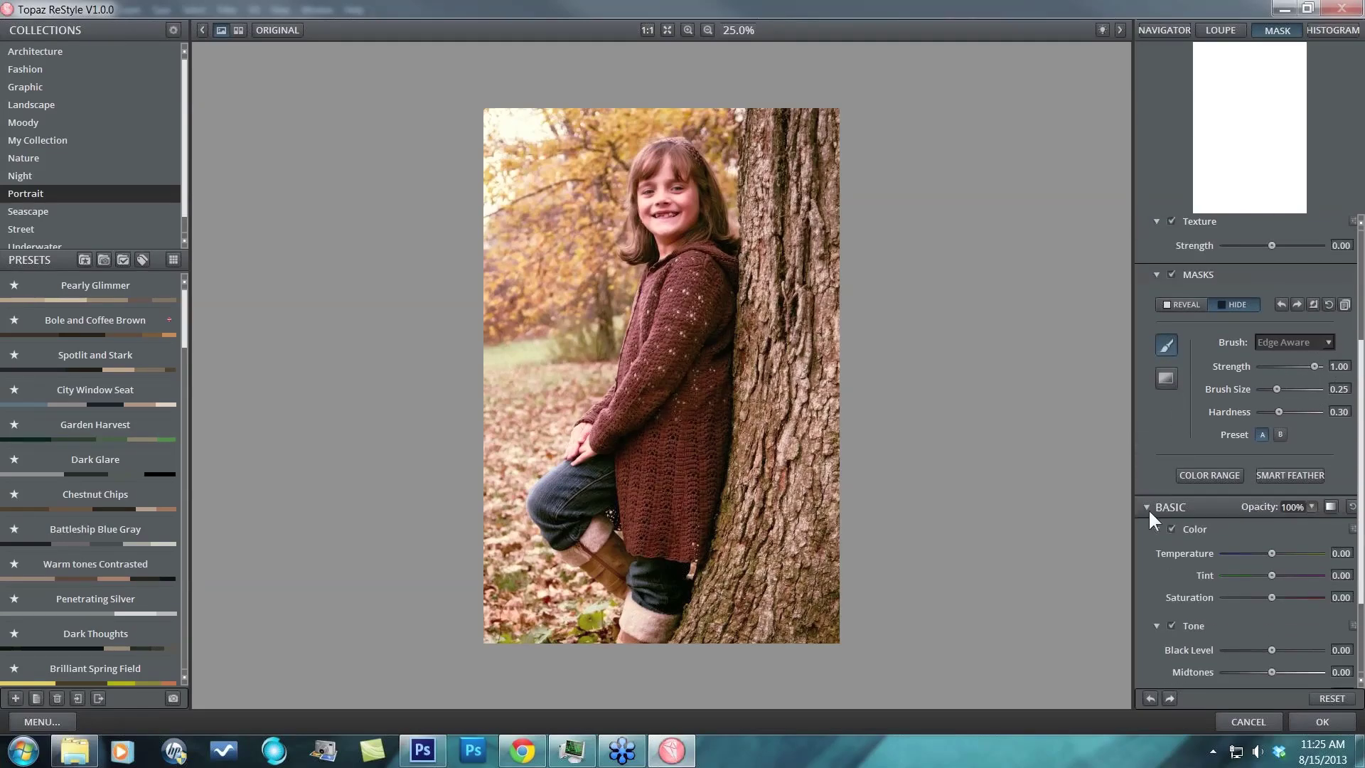
- Collapse BASIC and set the mask brush to Strength 0.49 with a smaller Brush Size
click(1147, 507)
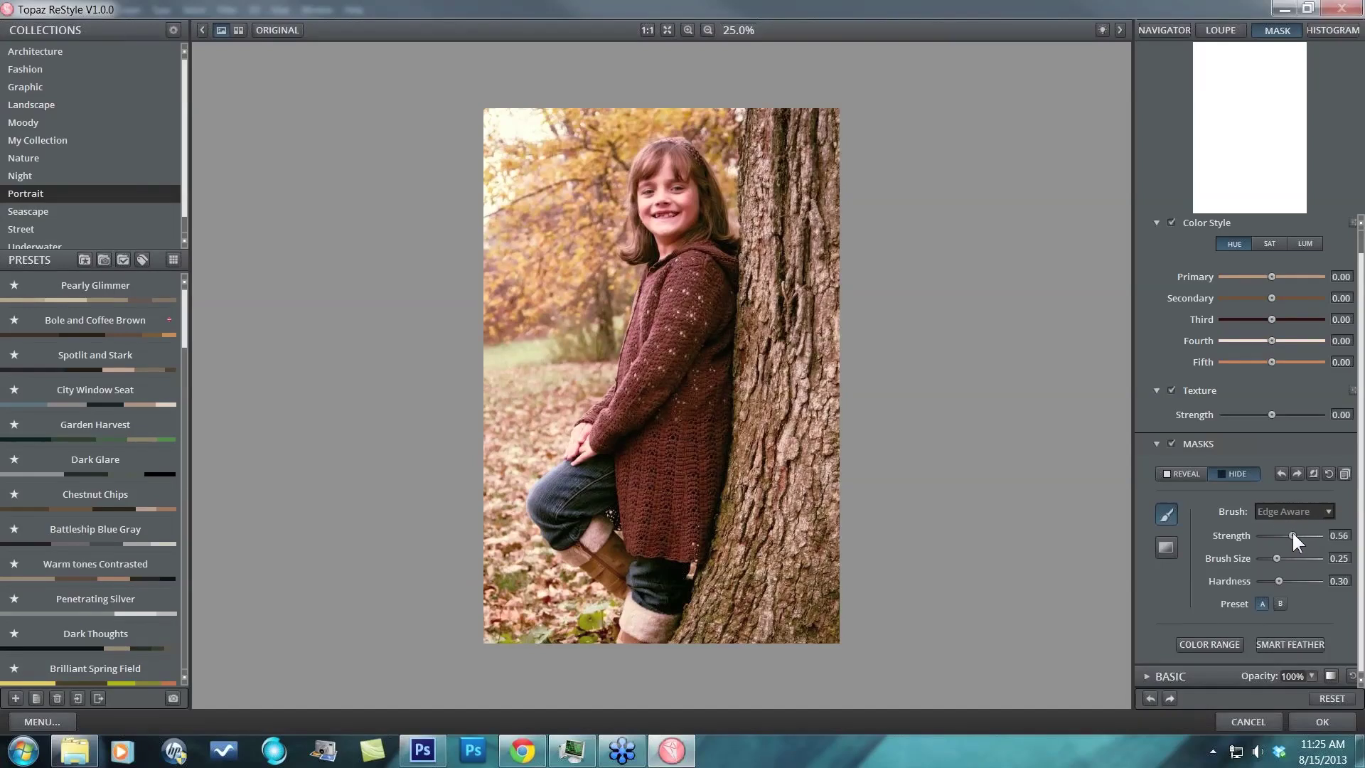
drag(1293, 536, 1289, 535)
drag(1277, 558, 1269, 581)
- Paint the hide mask over the girl's forehead, cheek and hands, then compare with the mask toggled
mouse_move(663, 165)
mouse_down()
mouse_move(679, 186)
mouse_move(674, 202)
mouse_move(685, 201)
mouse_move(689, 187)
mouse_move(685, 222)
mouse_move(647, 211)
mouse_move(650, 189)
mouse_move(662, 197)
mouse_move(641, 208)
mouse_move(653, 221)
mouse_move(642, 216)
mouse_move(673, 211)
mouse_move(656, 199)
mouse_move(669, 157)
mouse_move(645, 174)
mouse_move(674, 156)
mouse_move(683, 175)
mouse_move(646, 157)
mouse_move(642, 173)
mouse_move(692, 206)
mouse_move(649, 232)
mouse_move(674, 226)
mouse_move(663, 254)
mouse_up()
mouse_move(687, 193)
mouse_down()
mouse_move(682, 221)
mouse_move(669, 174)
mouse_move(664, 204)
mouse_move(688, 207)
mouse_move(647, 214)
mouse_up()
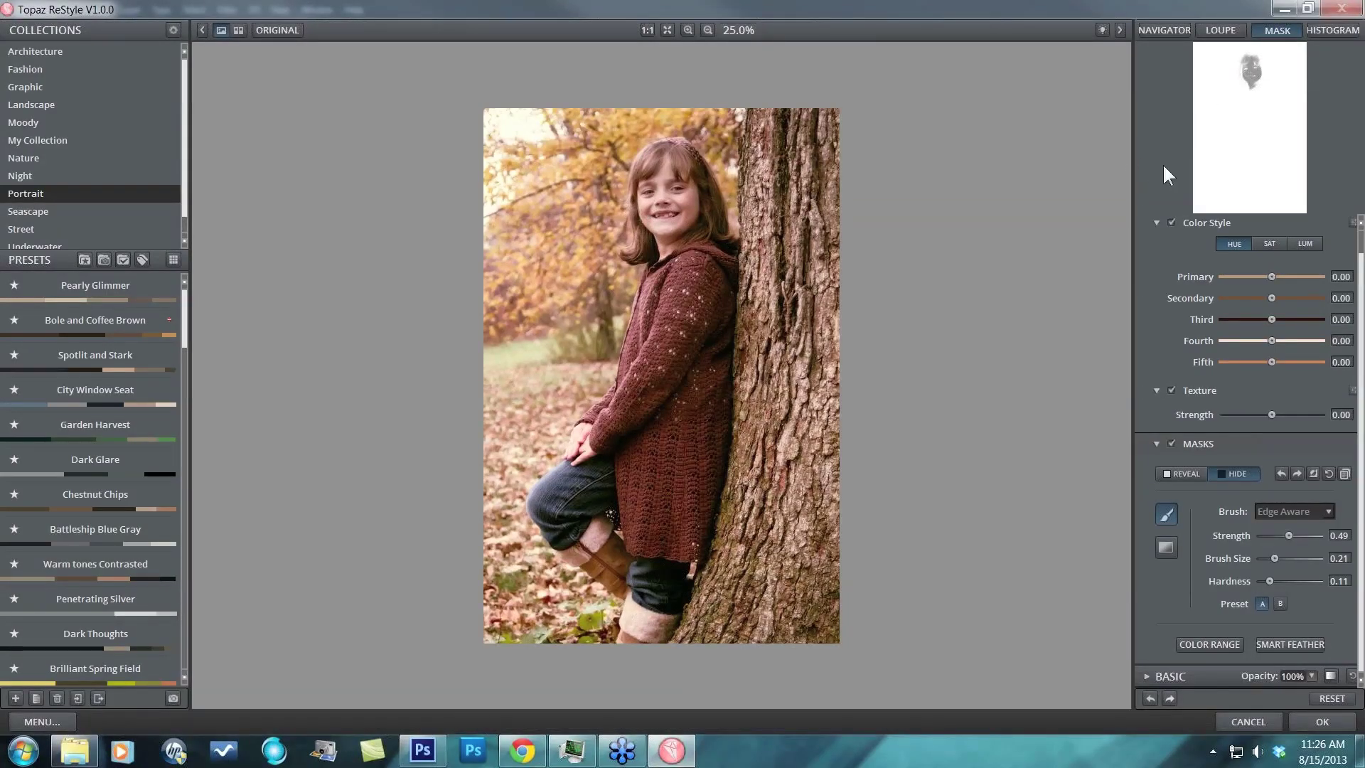
mouse_move(577, 435)
mouse_down()
mouse_move(558, 438)
mouse_move(584, 452)
mouse_move(561, 455)
mouse_move(571, 427)
mouse_move(570, 454)
mouse_move(565, 430)
mouse_move(575, 447)
mouse_move(582, 435)
mouse_move(569, 448)
mouse_up()
click(1171, 444)
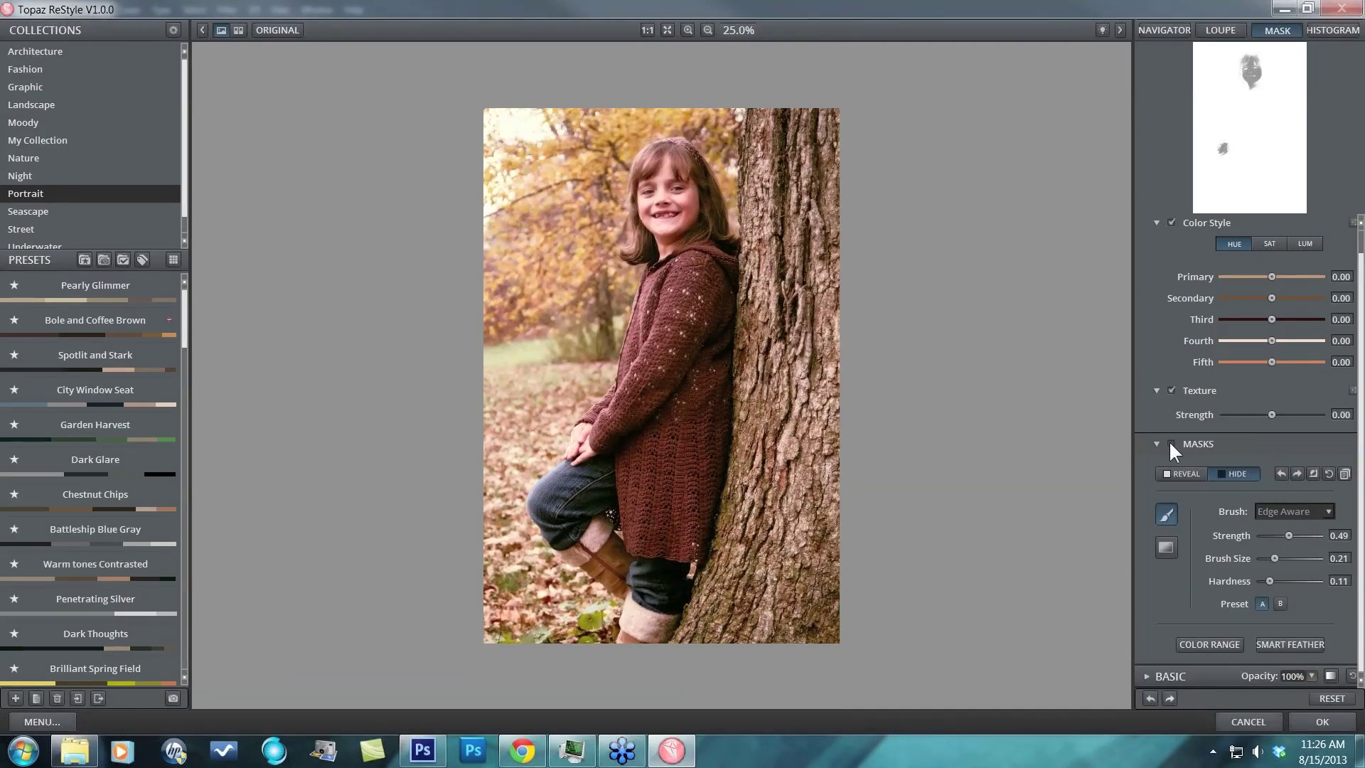
click(1170, 444)
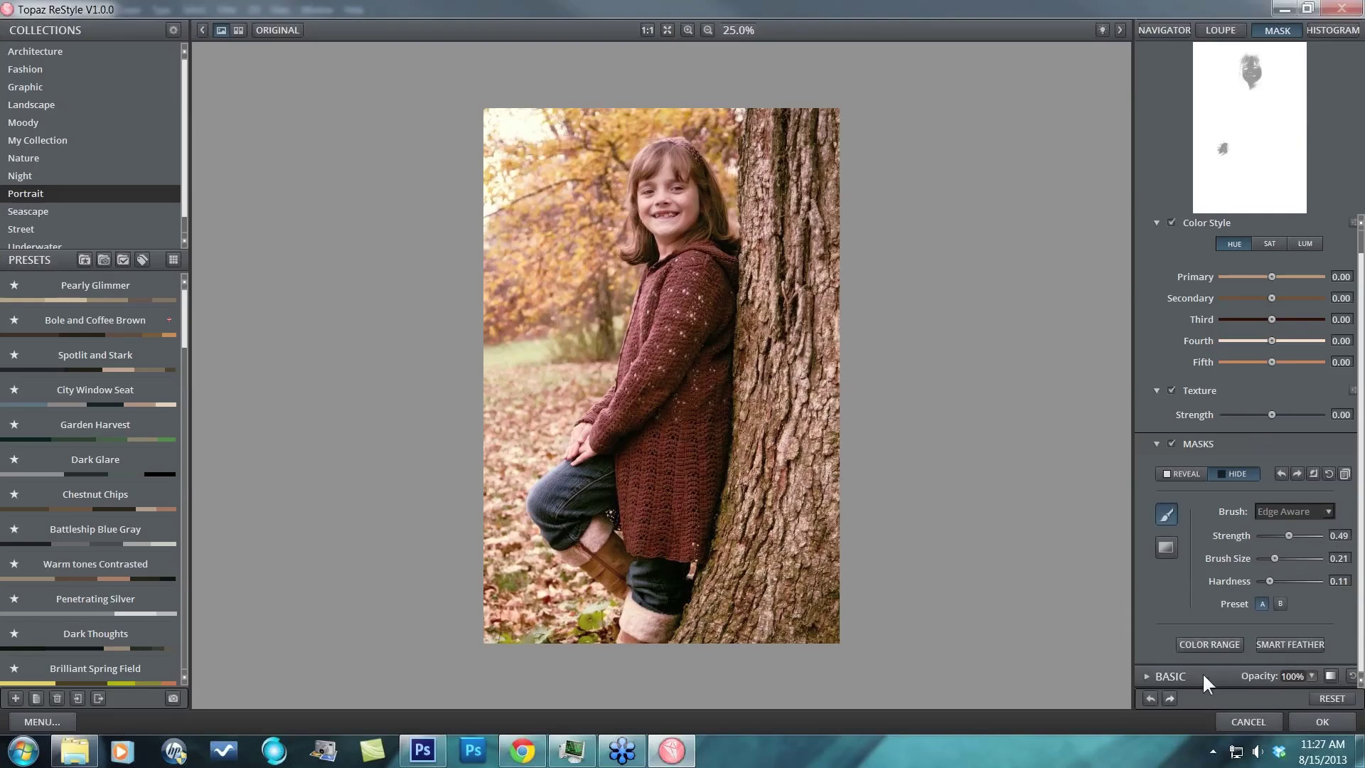
- Feather the mask edges with a Smart Feather radius of 0.19, checking at 1:1
click(1290, 641)
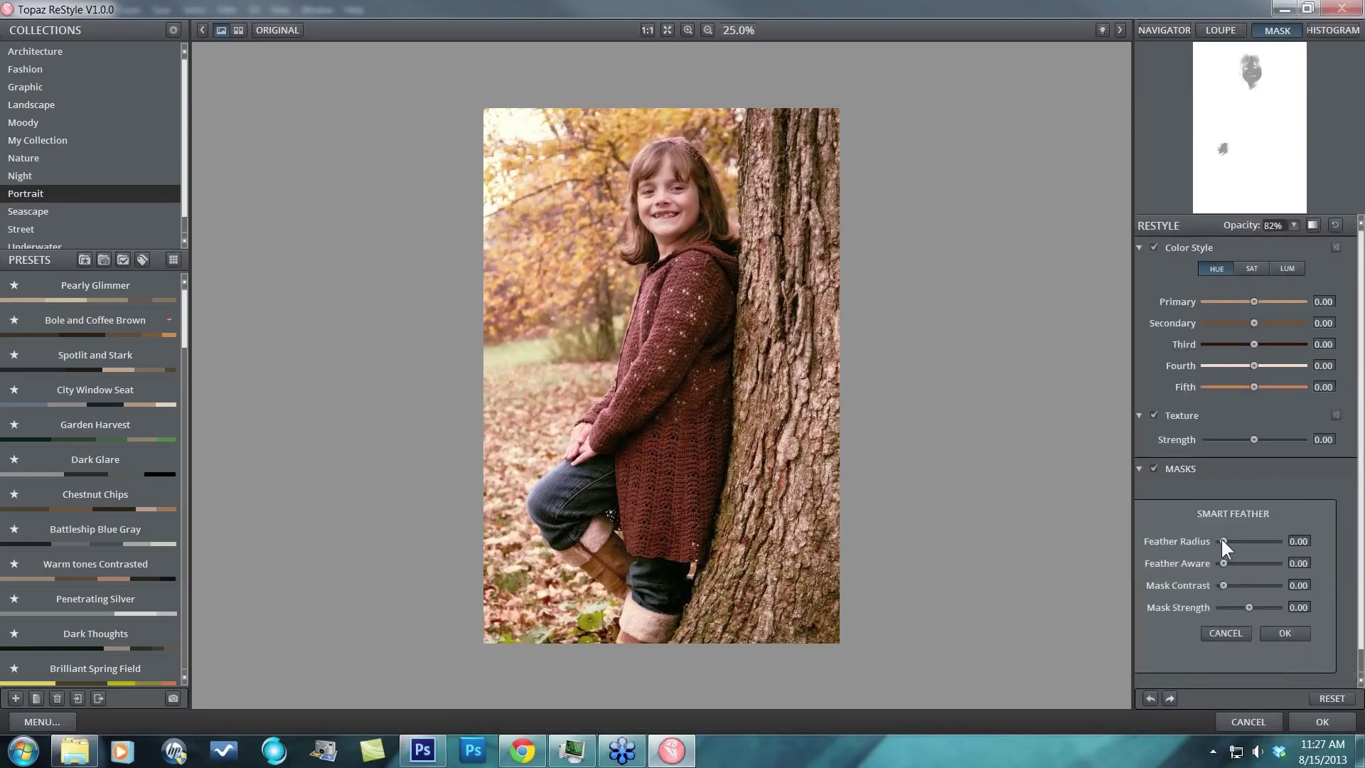
drag(1222, 540, 1232, 540)
click(646, 27)
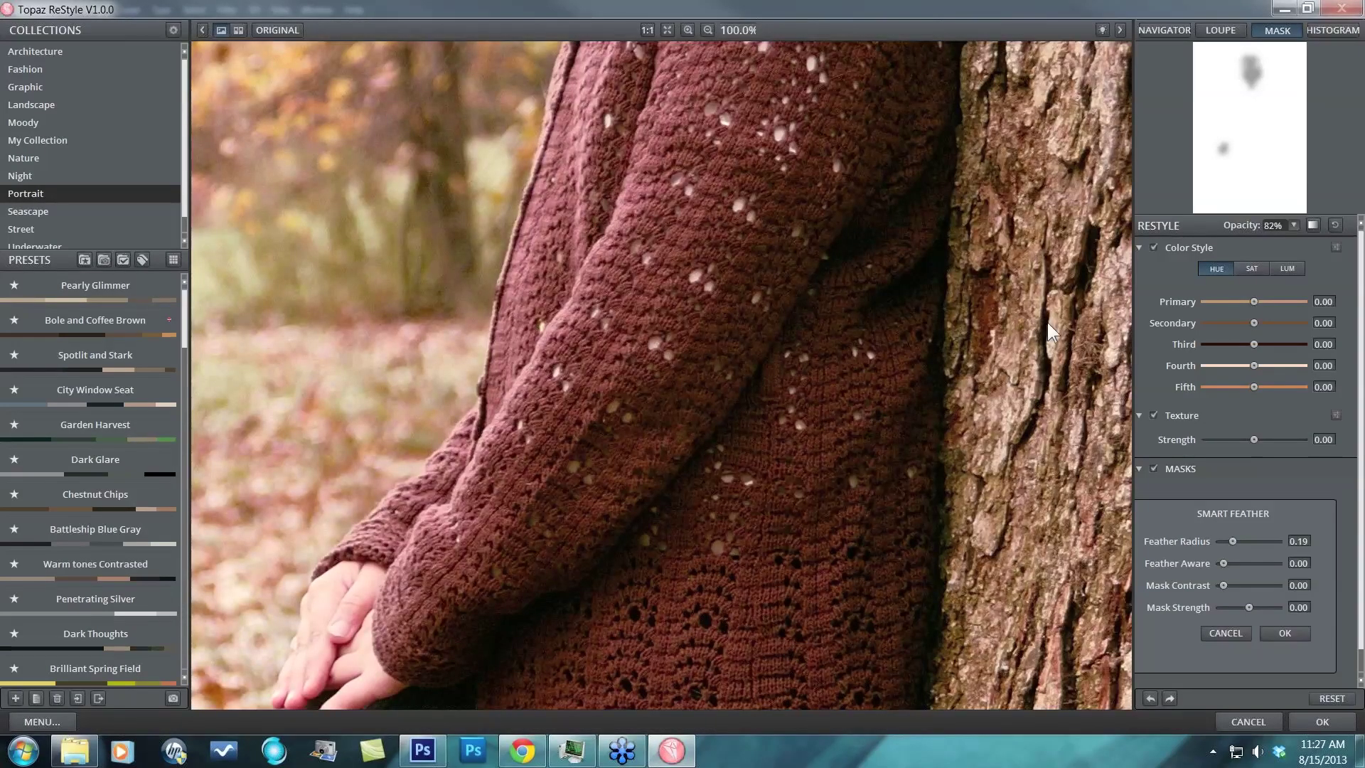
- Collapse the masking controls and review the face before zooming back out to 50%
click(1138, 469)
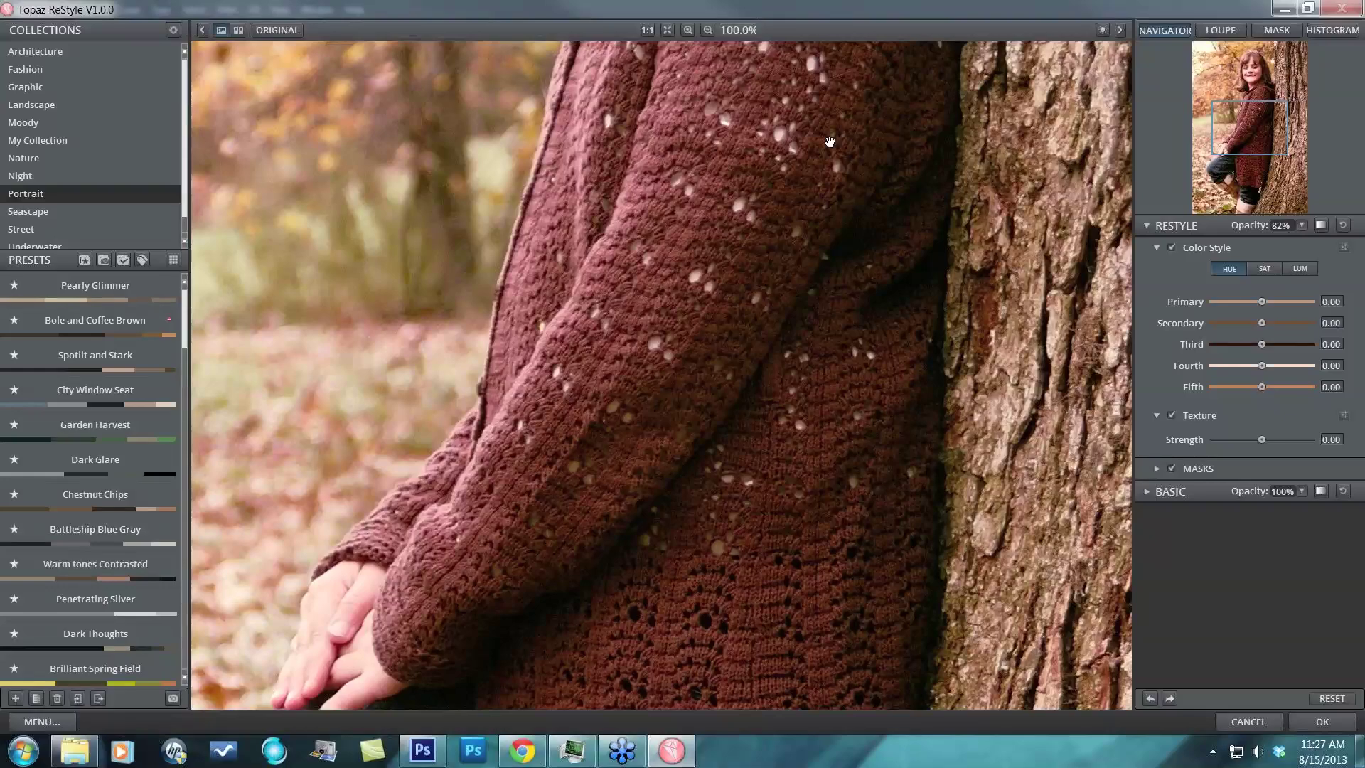
drag(829, 142, 873, 690)
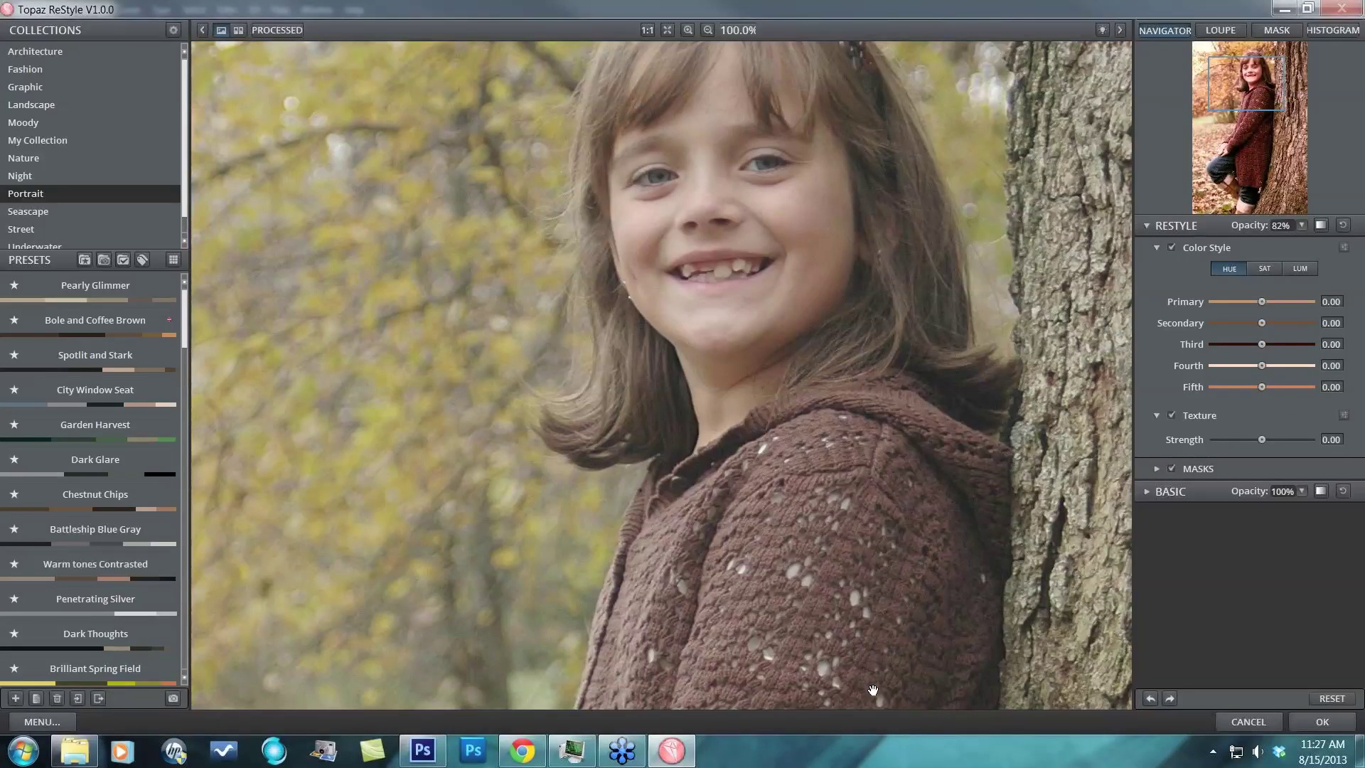
drag(863, 299, 866, 466)
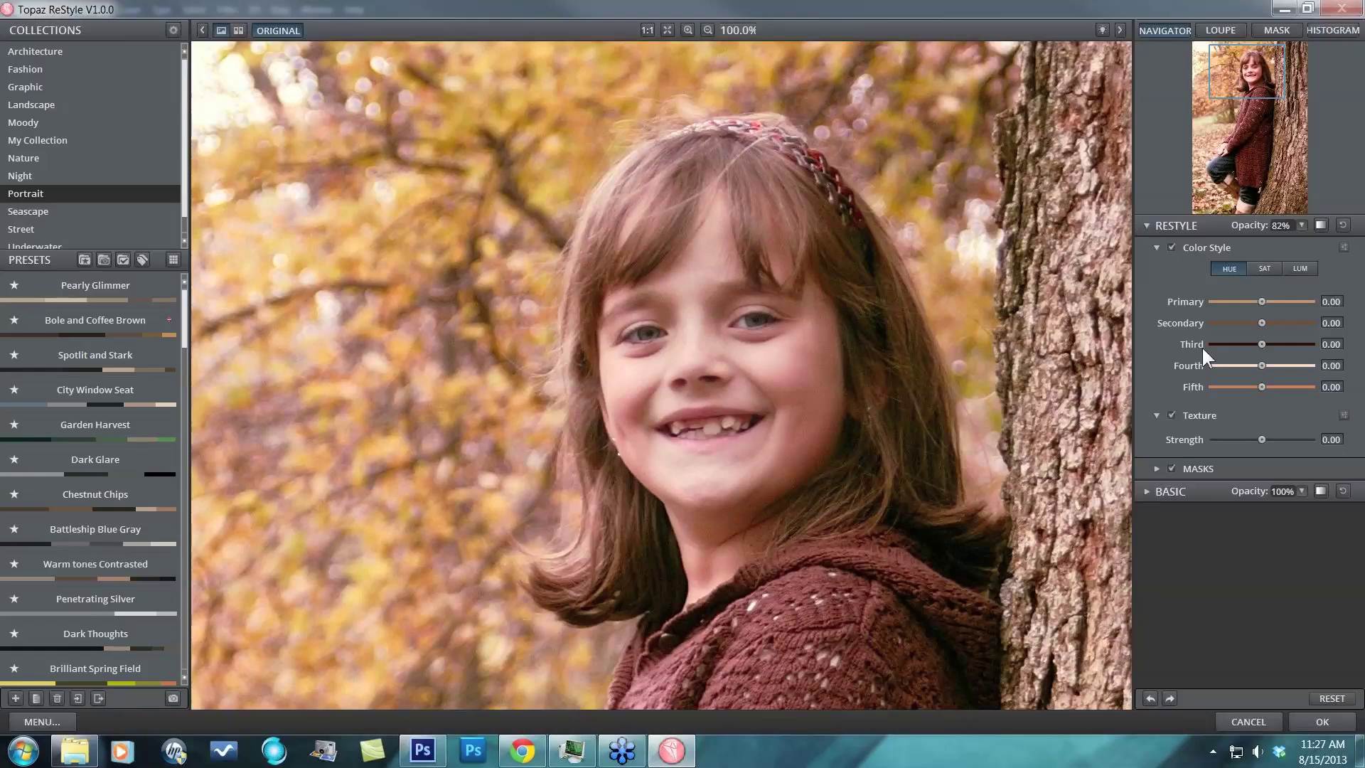
key(ctrl+minus)
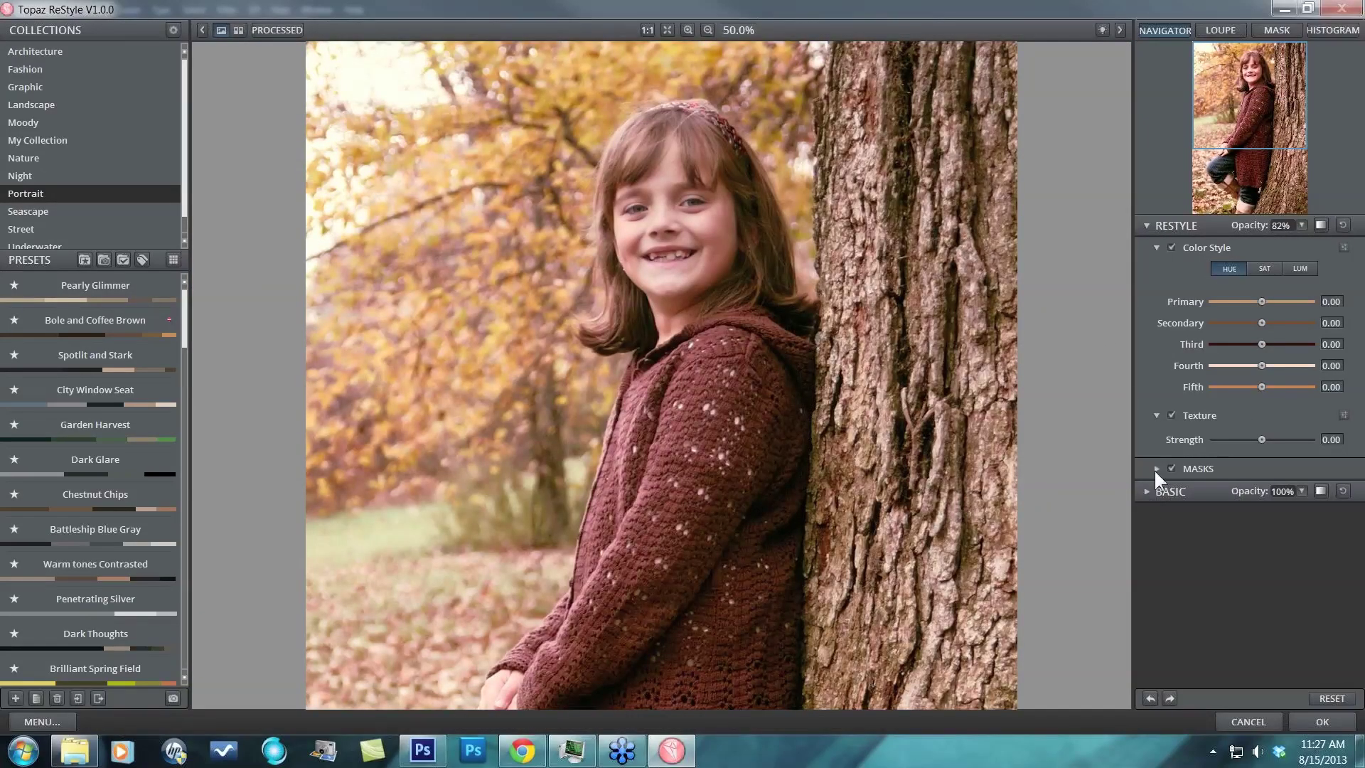
- Reopen Smart Feather and settle the Feather Radius at 0.12 after trying other values
click(1156, 469)
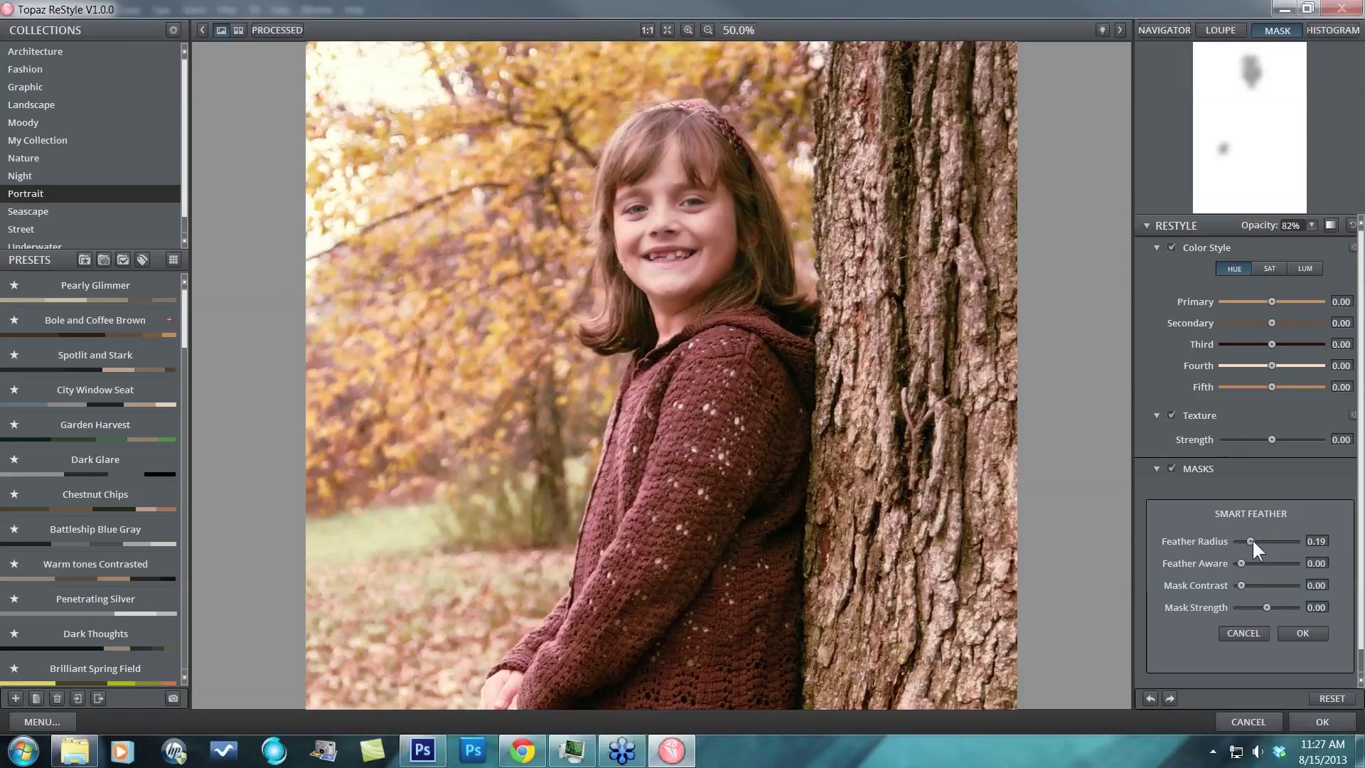
drag(1251, 540, 1222, 537)
drag(1242, 542, 1257, 539)
drag(1252, 541, 1308, 534)
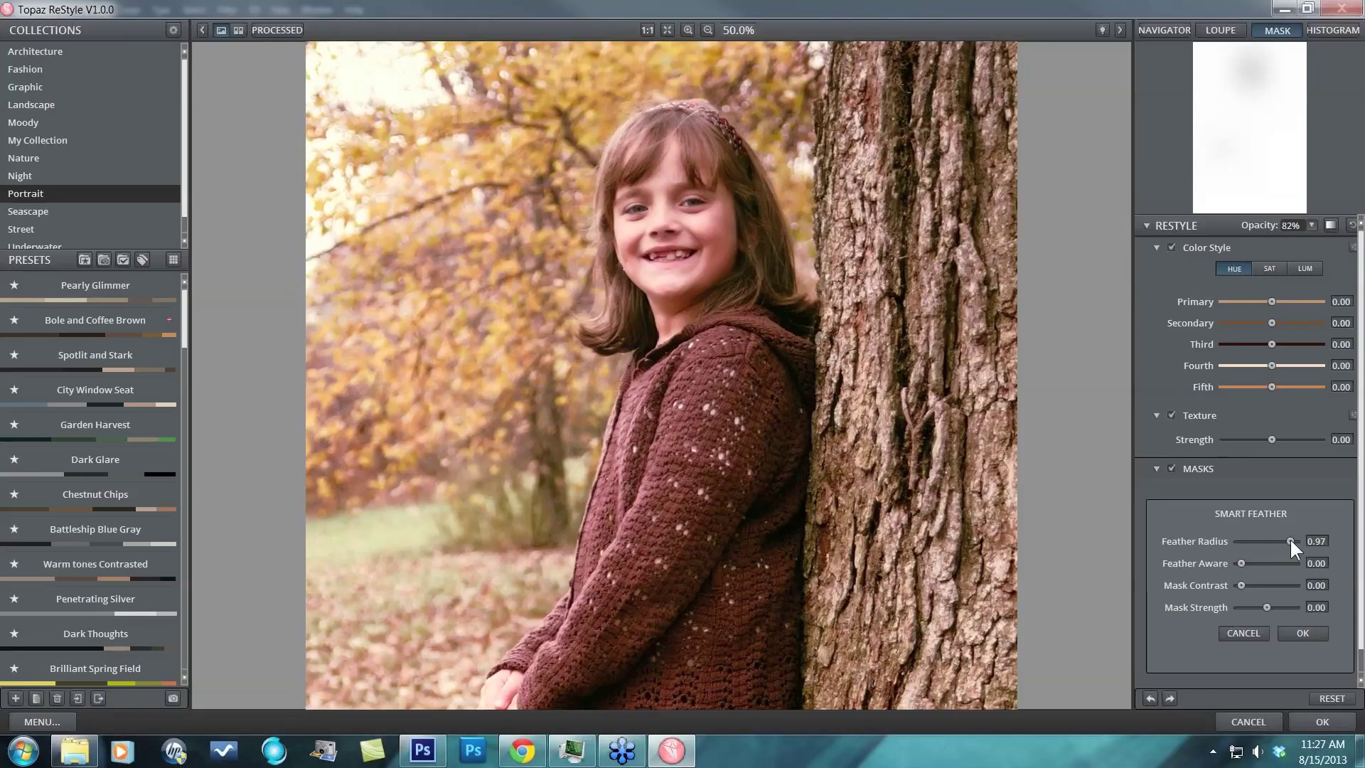
drag(1289, 540, 1244, 539)
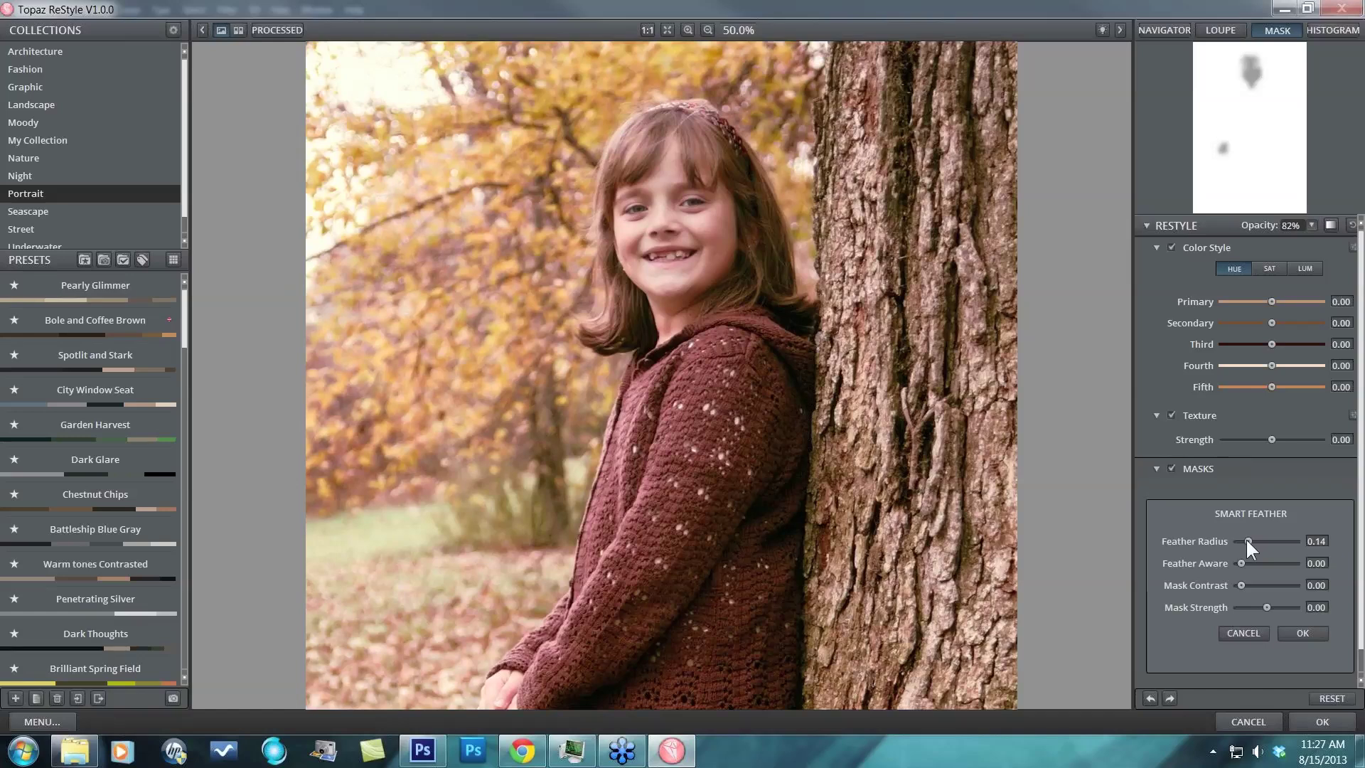
drag(1247, 539, 1245, 539)
- Set Feather Aware to 0.58, Mask Contrast to 0.00 and mask Strength to -0.07
drag(1243, 563, 1269, 559)
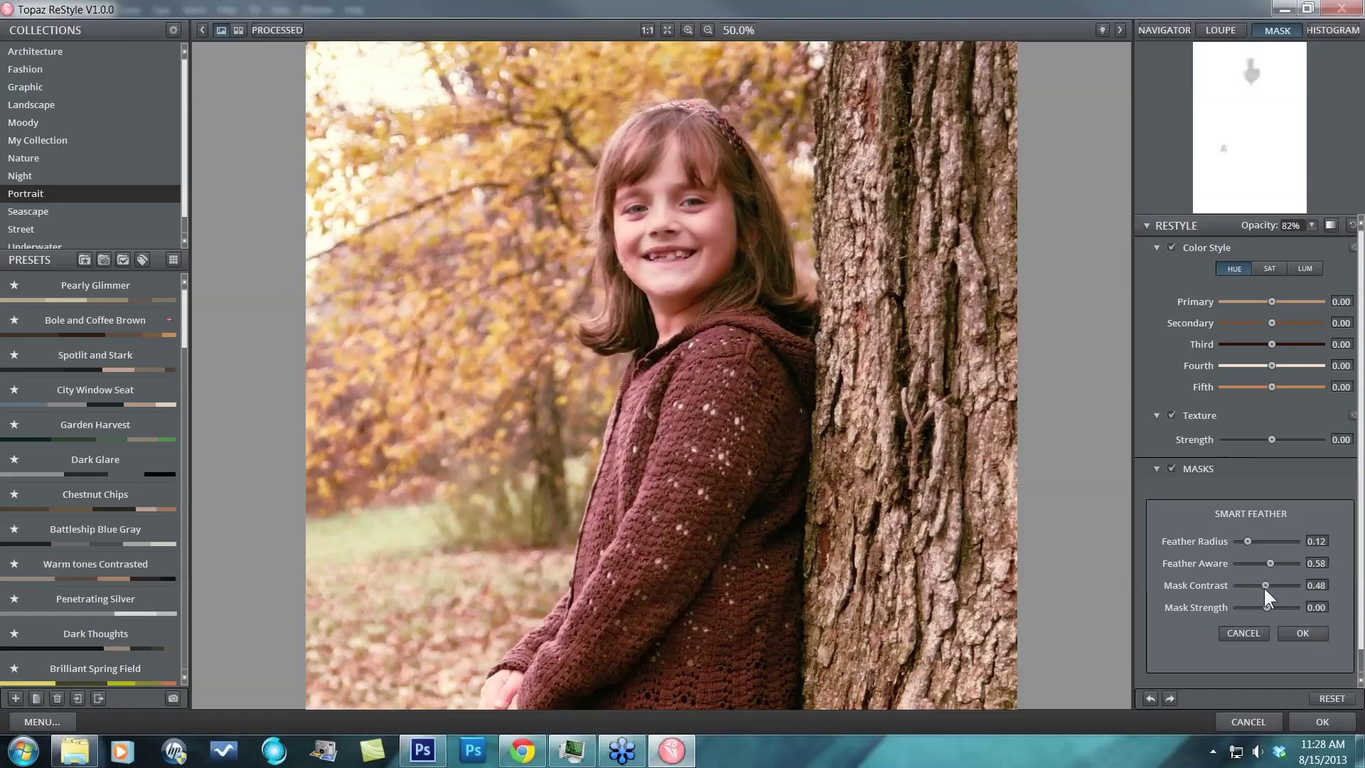
drag(1271, 587, 1235, 588)
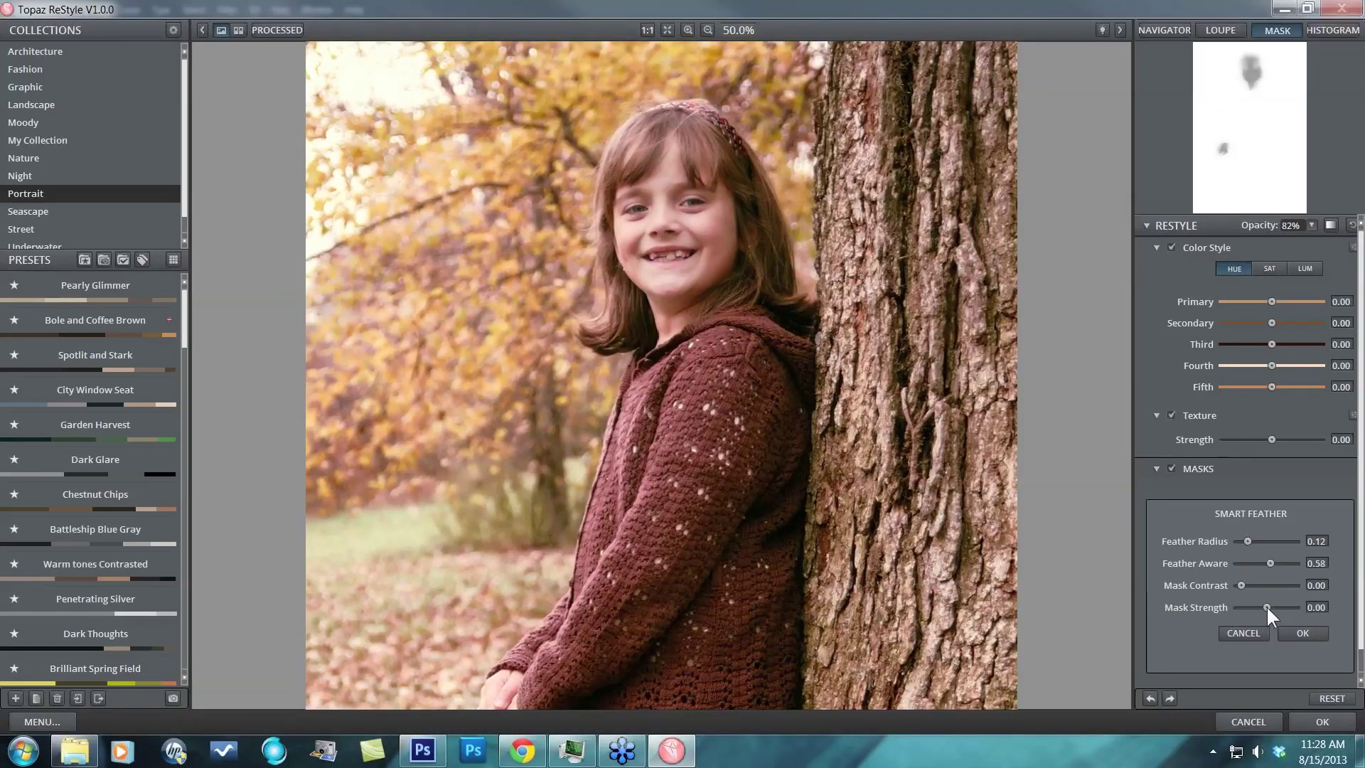
mouse_move(1285, 607)
mouse_down()
mouse_move(1238, 607)
mouse_move(1264, 604)
mouse_up()
click(1304, 632)
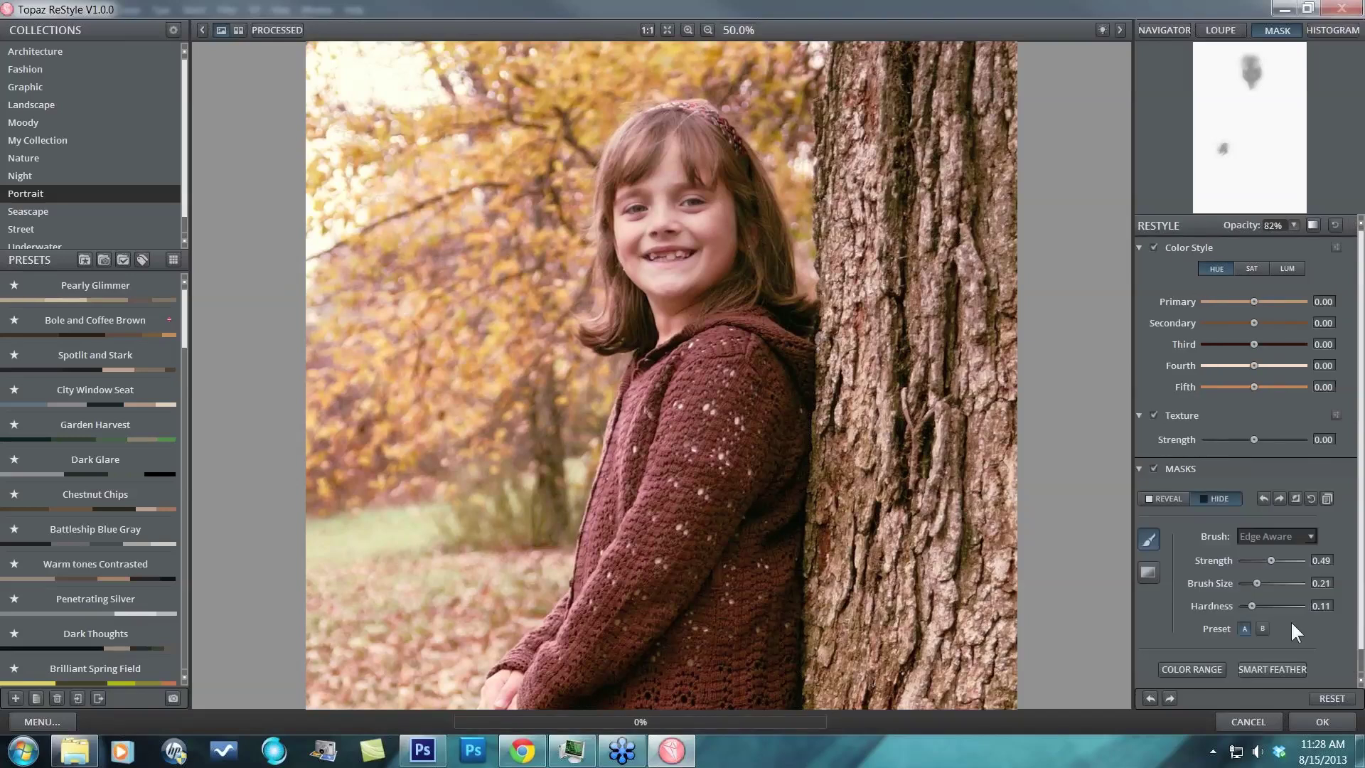
click(1155, 468)
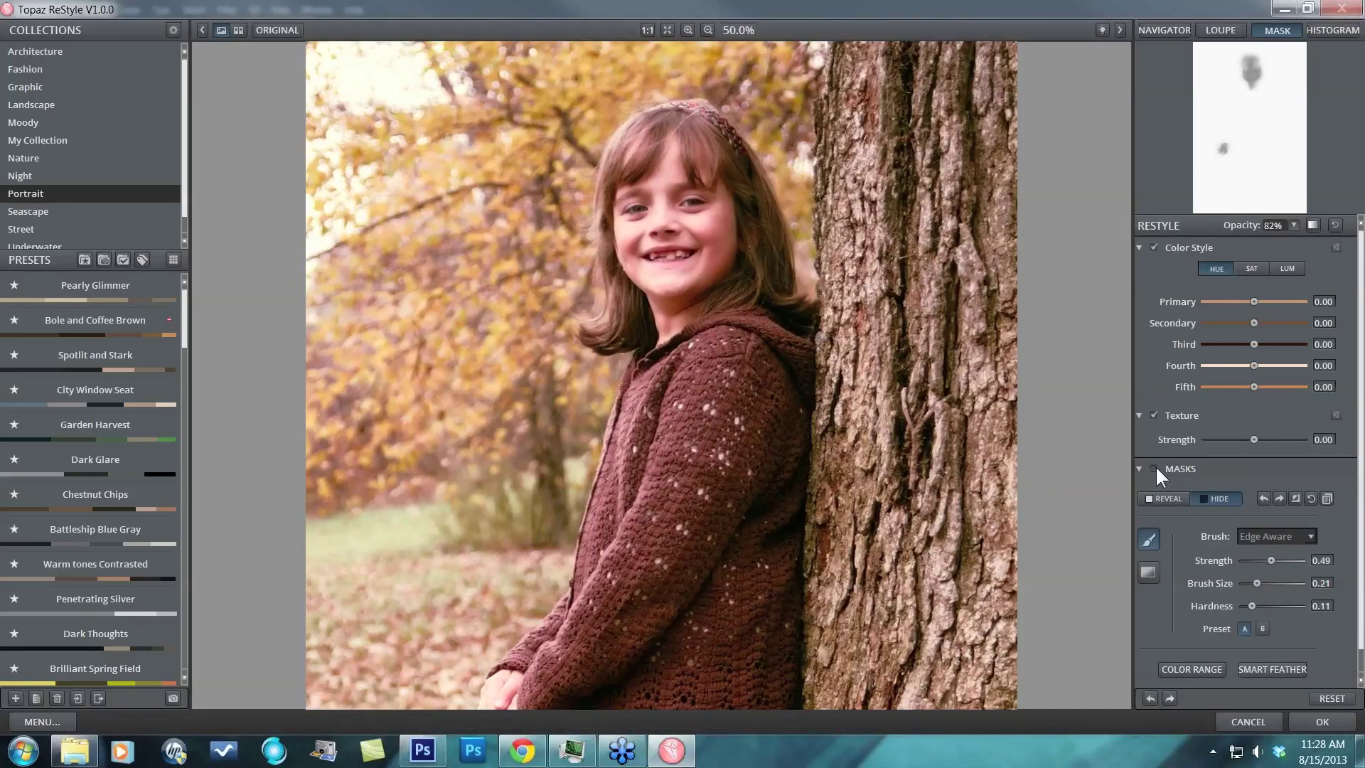
click(1154, 468)
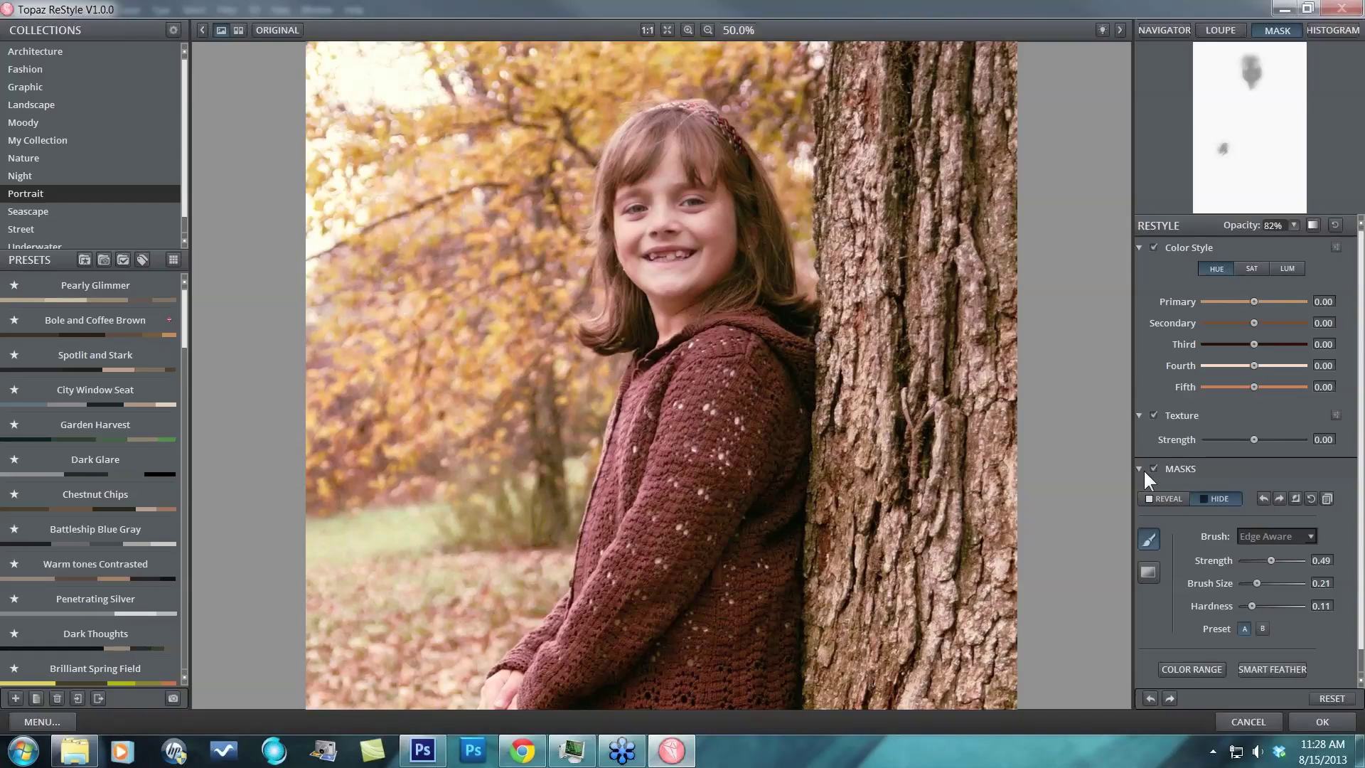
key(ctrl+minus)
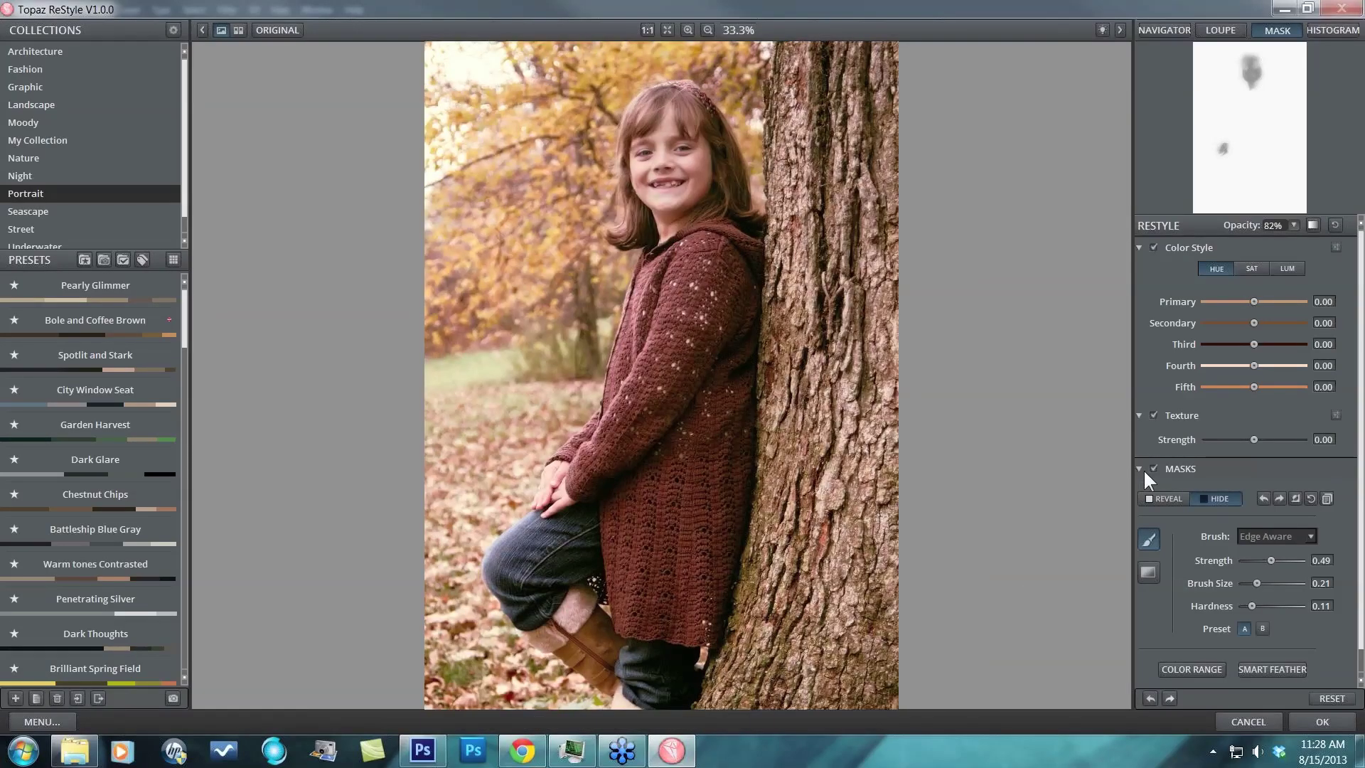